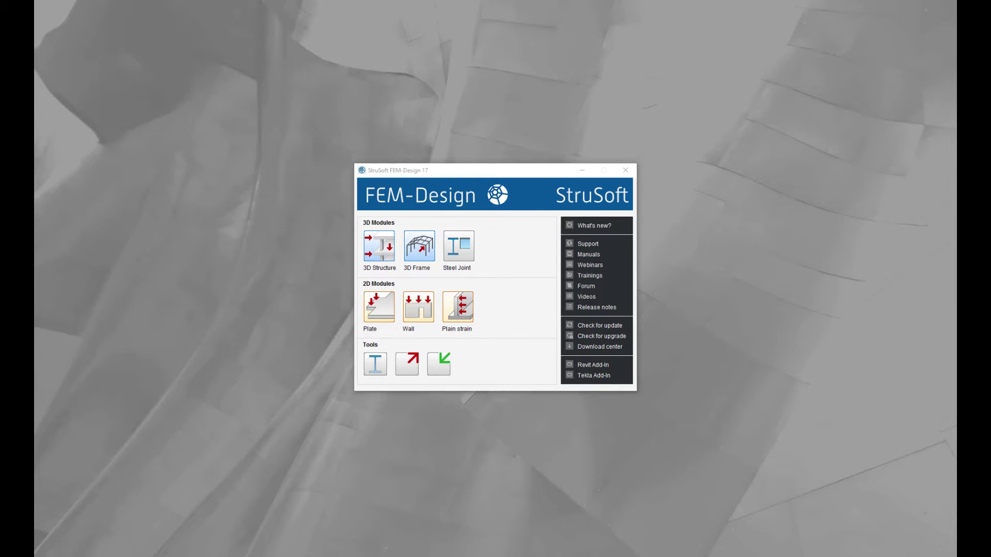
Export company settings with the predefined load and joint libraries as Settings 1.
click(407, 363)
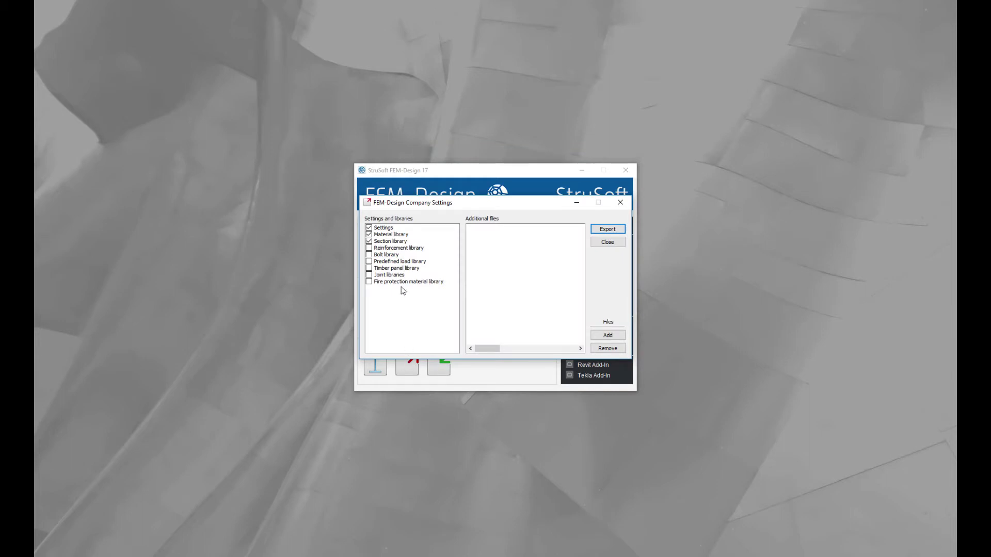
click(376, 262)
click(369, 275)
click(602, 336)
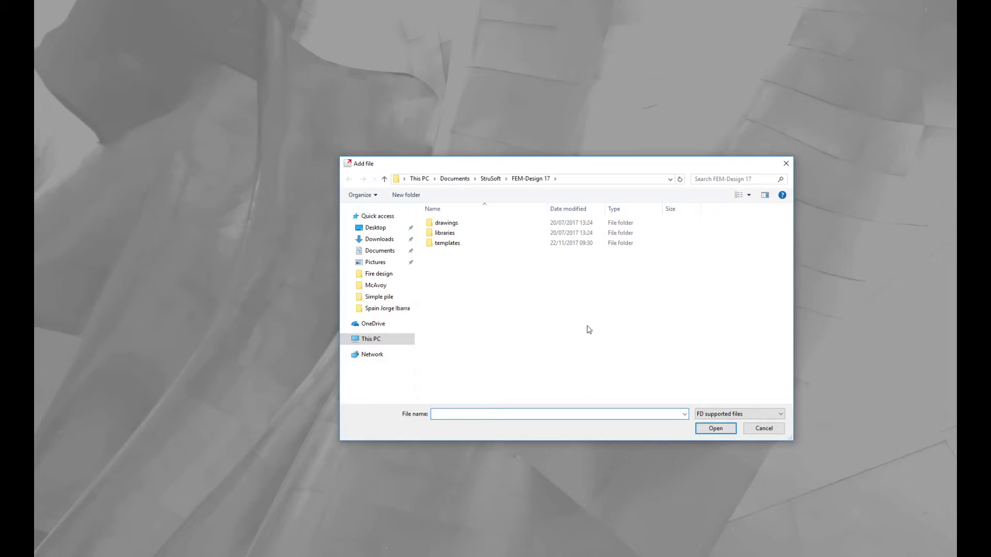
key(Escape)
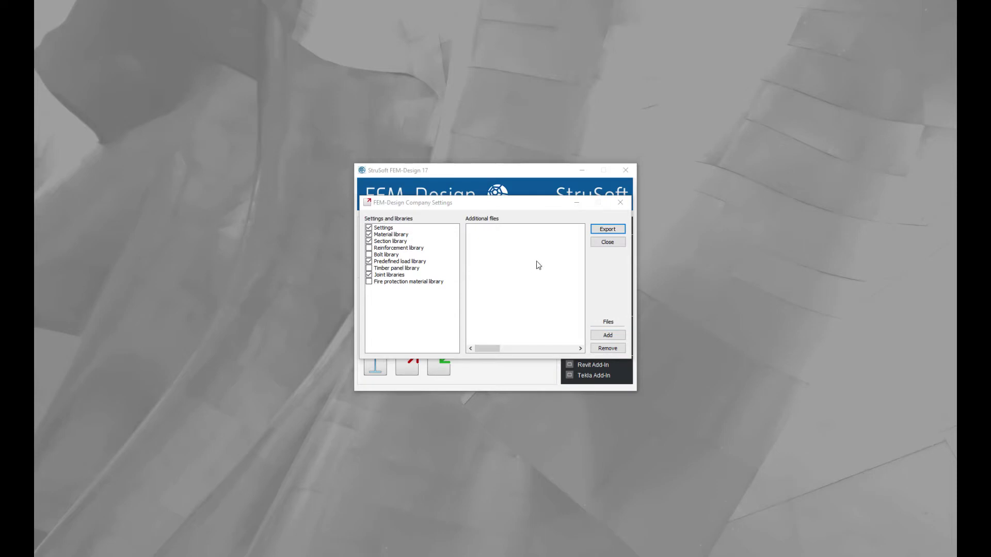
click(616, 229)
key(Return)
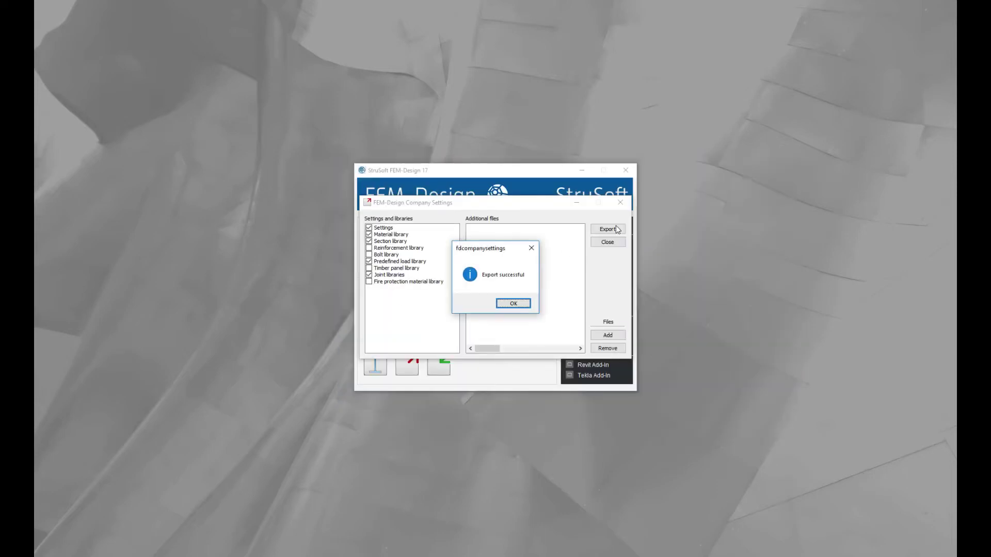
click(516, 304)
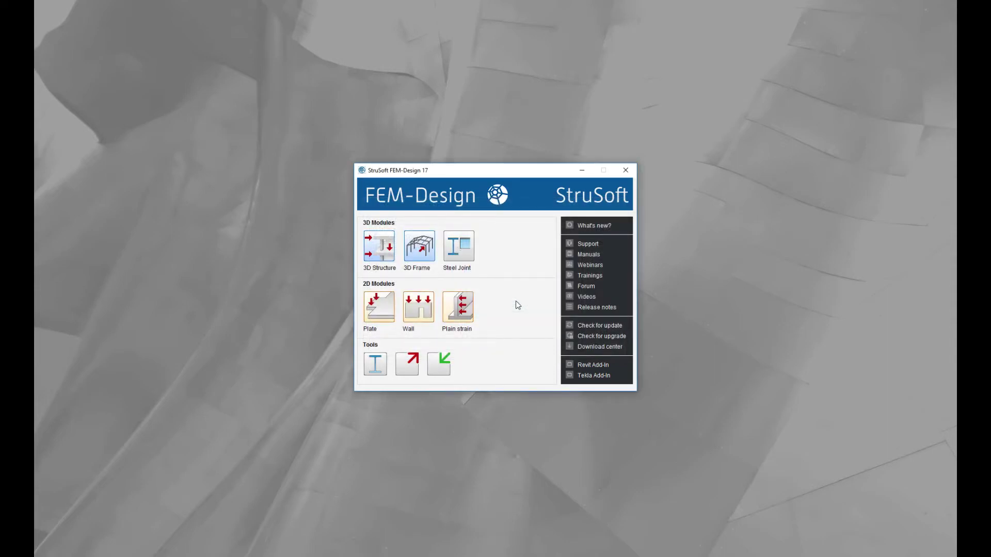
Import the Settings 1 company settings file back, then bring Model 1 into the workspace.
click(438, 364)
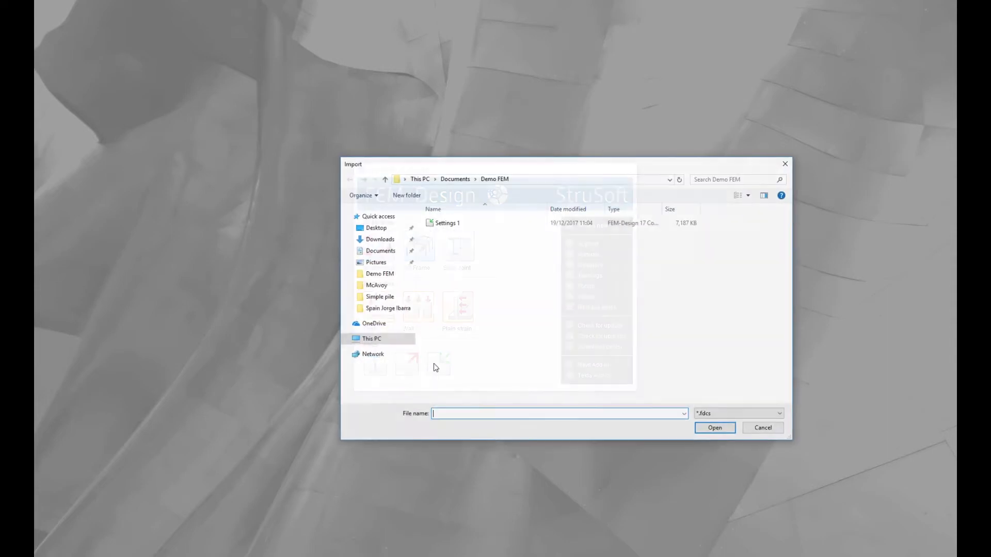
click(448, 228)
click(707, 428)
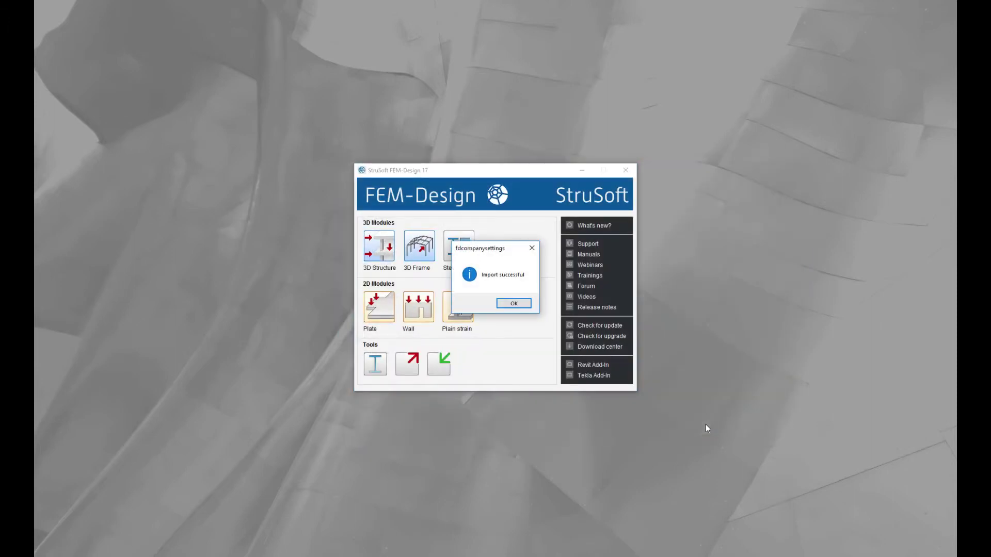
click(515, 304)
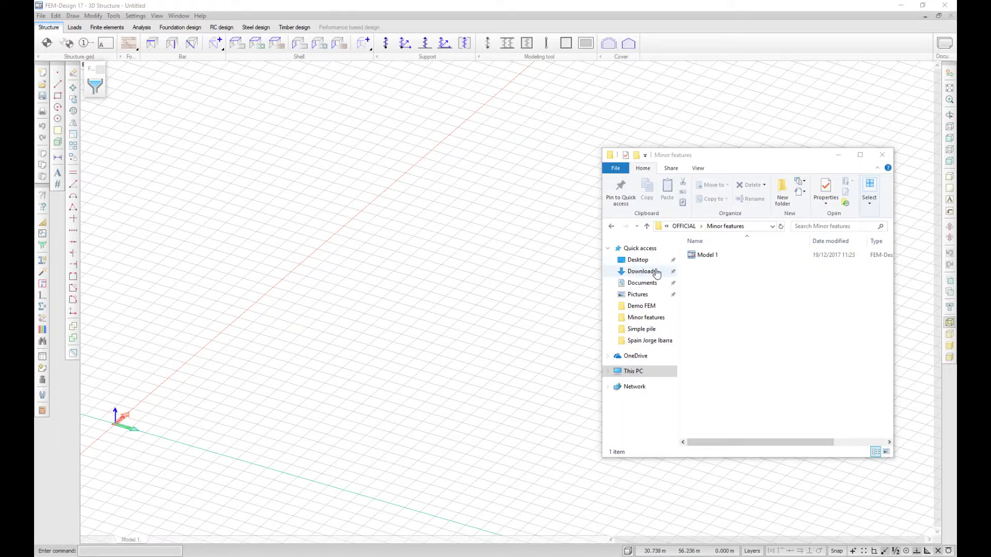
drag(707, 257, 440, 263)
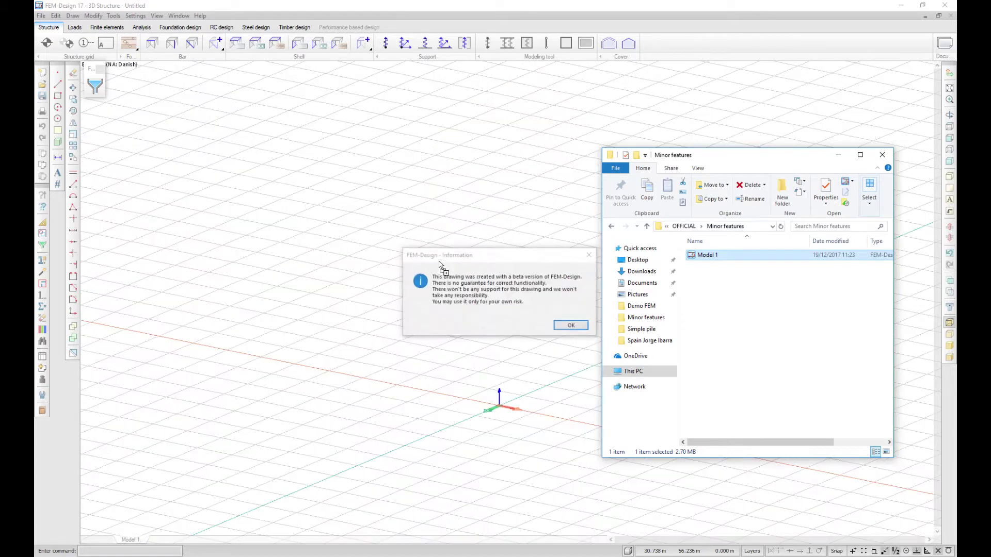
Accept Model 1's beta warning and review its layers, switching to the Drawing layers.
click(571, 325)
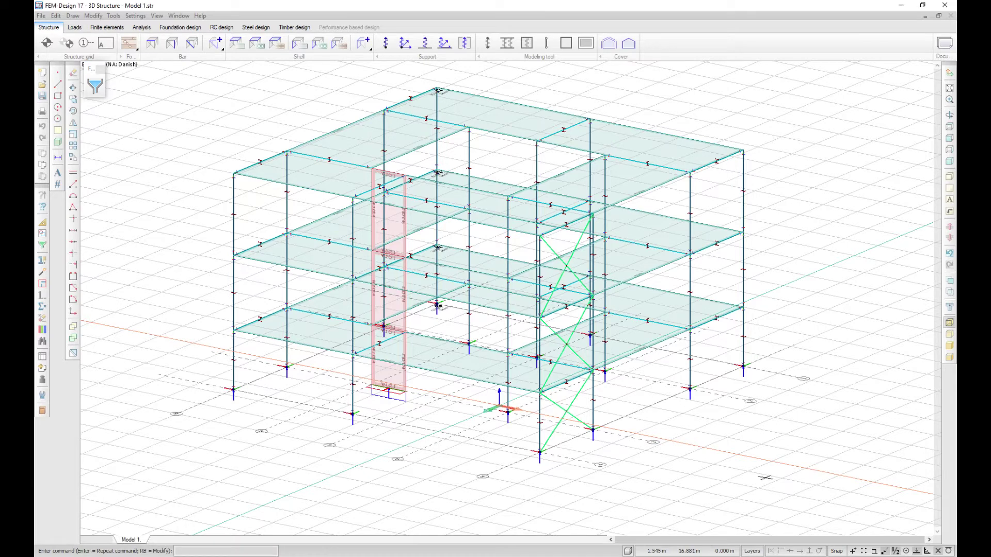
click(751, 551)
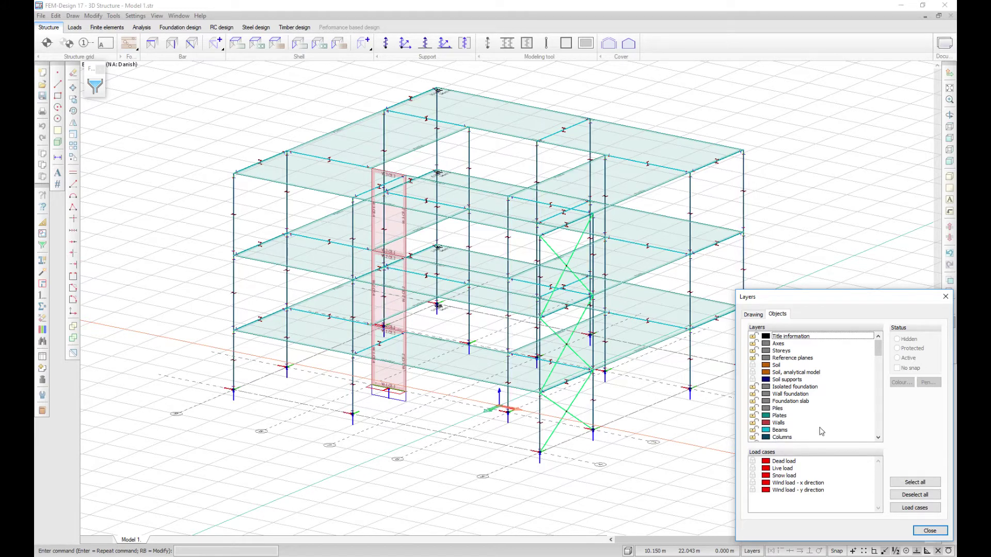
click(753, 315)
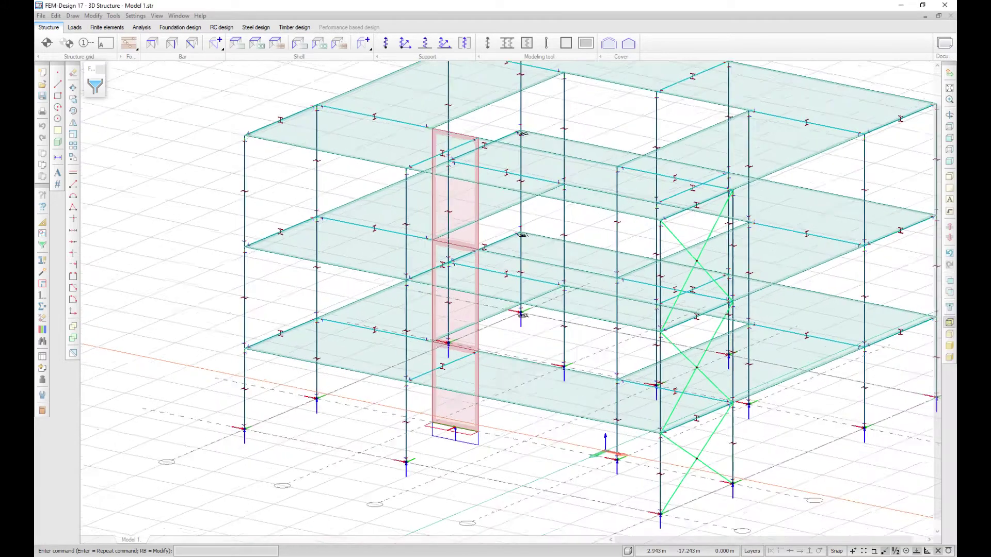
scroll(159, 389, up, 5)
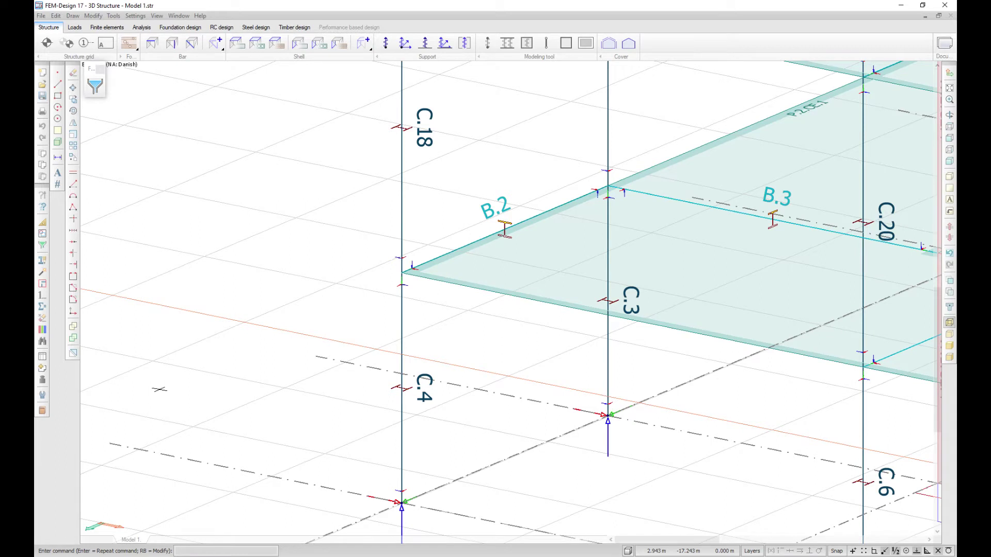
Renumber column C.4 as C.12 with position number 12, then view the plan from the top.
click(44, 296)
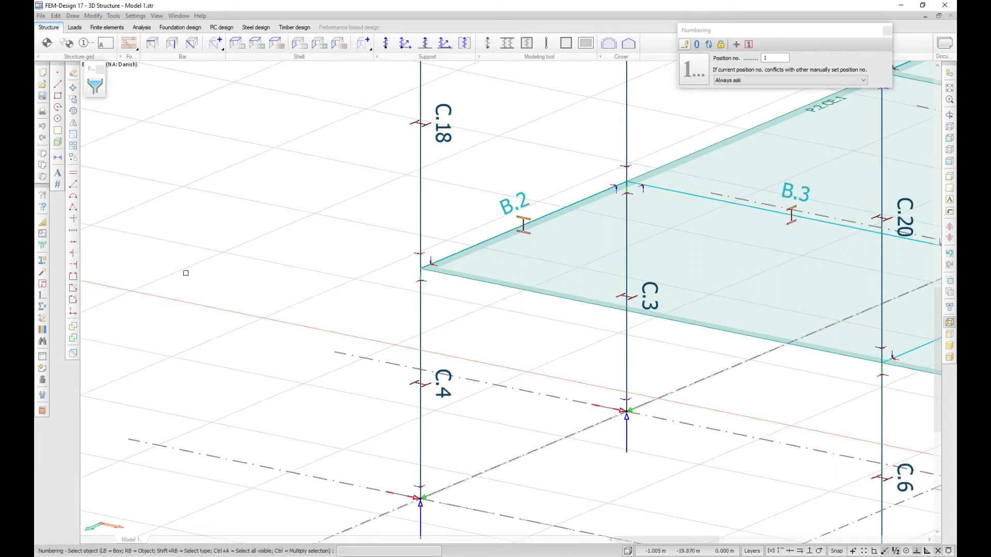
double_click(763, 59)
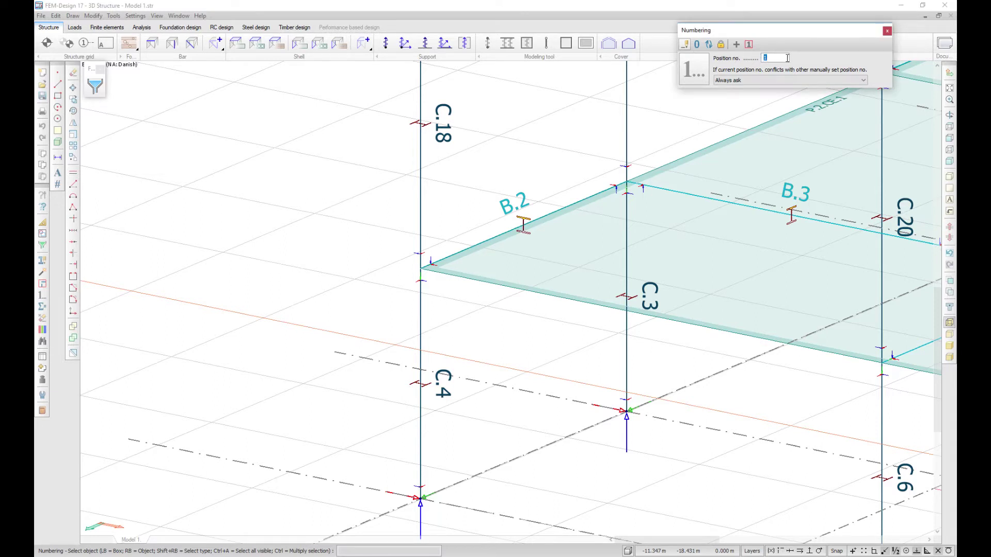
text(12)
click(443, 387)
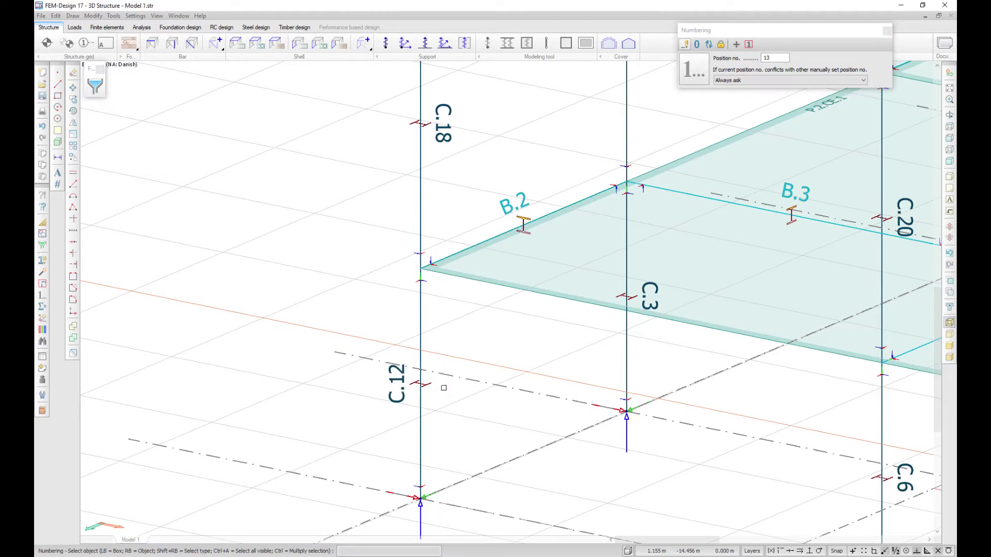
scroll(443, 387, down, 10)
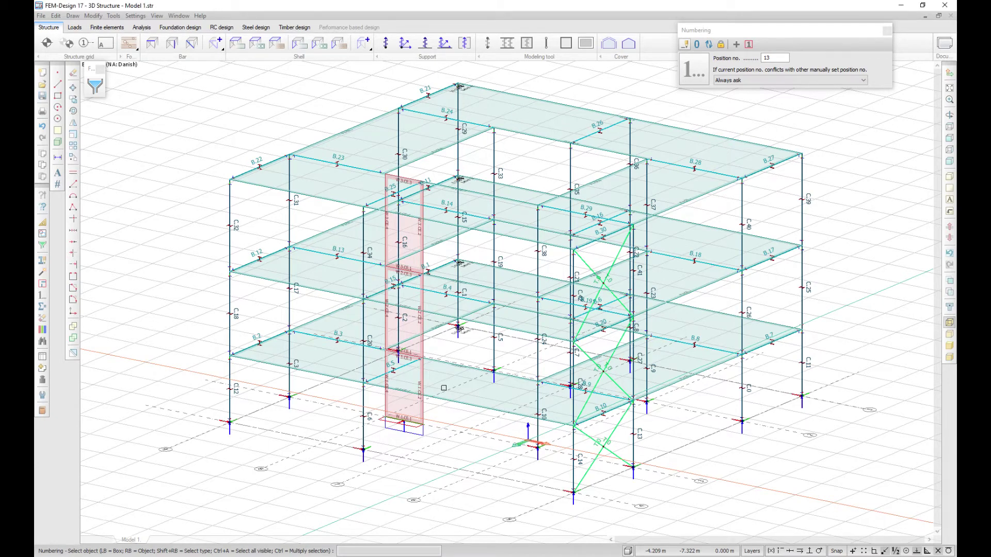
key(F5)
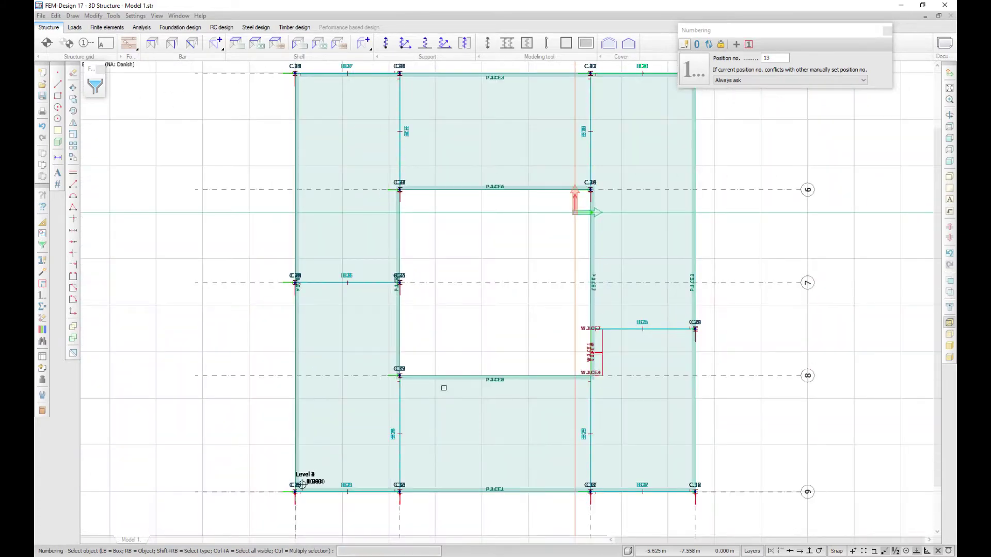
scroll(540, 351, up, 3)
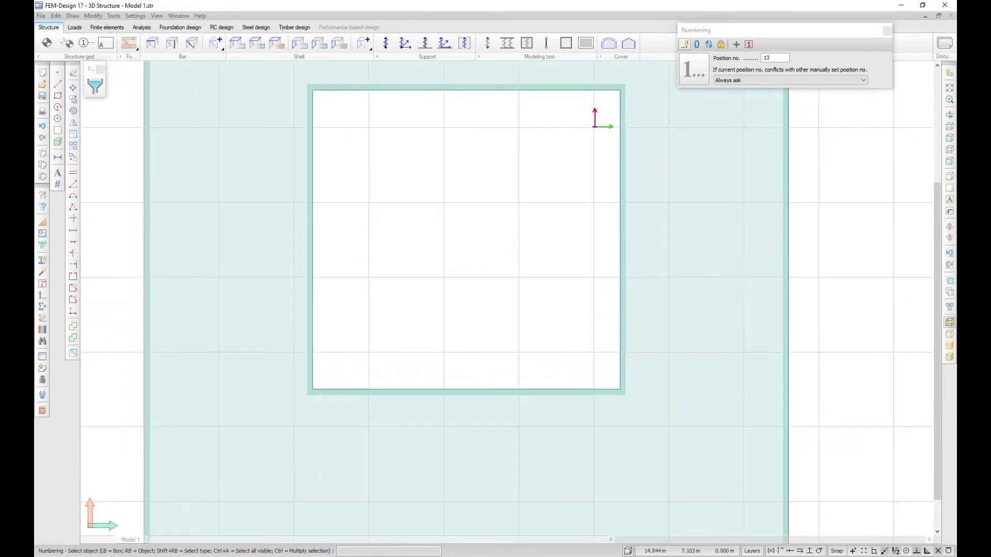
scroll(860, 231, up, 2)
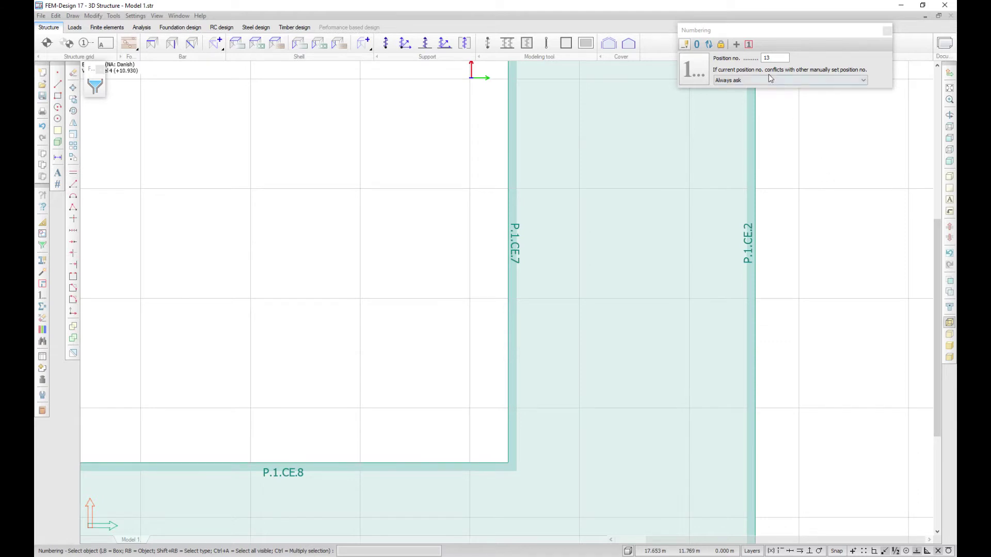
Renumber edges P.1.CE.7 and P.1.CE.2 as P.1.CE.14 and P.1.CE.15, highlighting manual numbers.
click(737, 45)
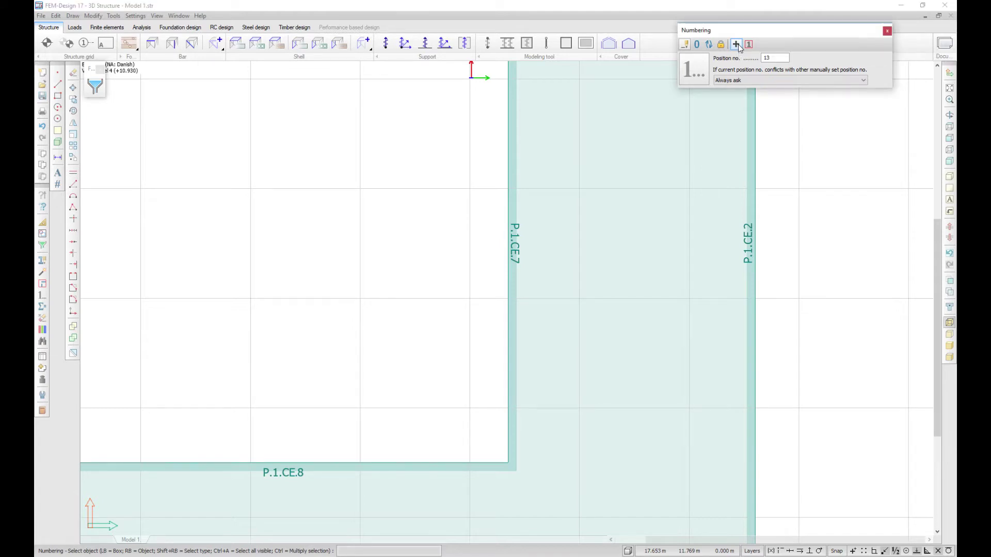
click(513, 245)
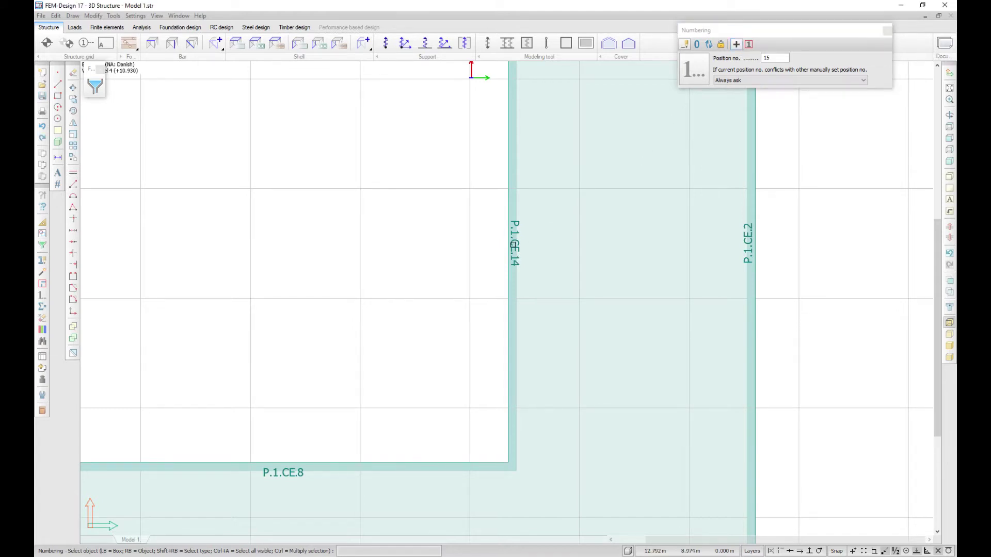
click(748, 243)
click(778, 81)
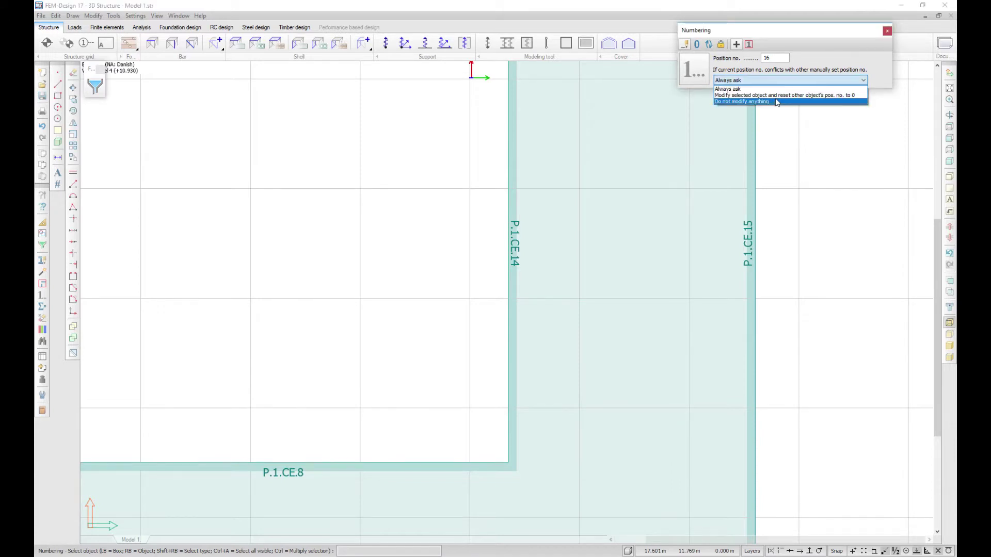
click(776, 89)
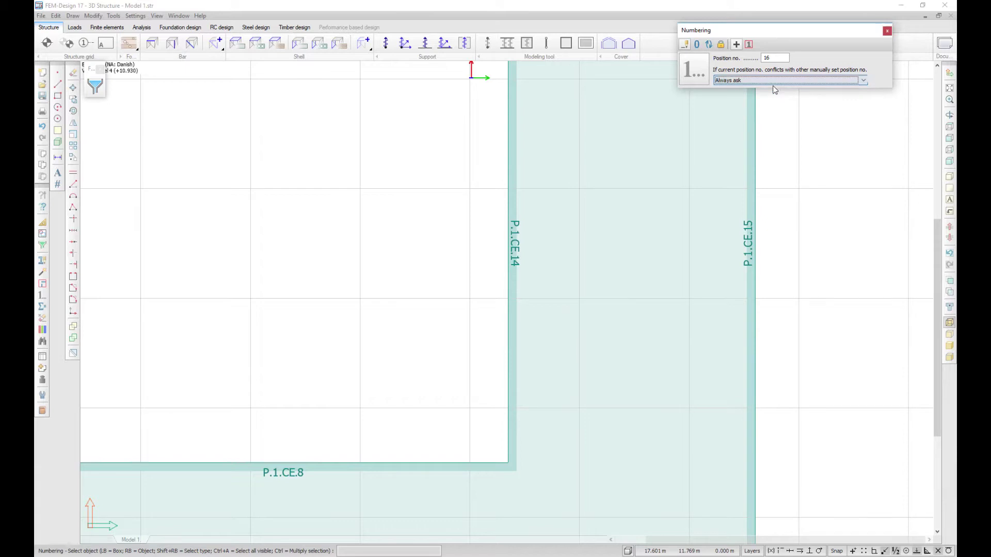
click(750, 46)
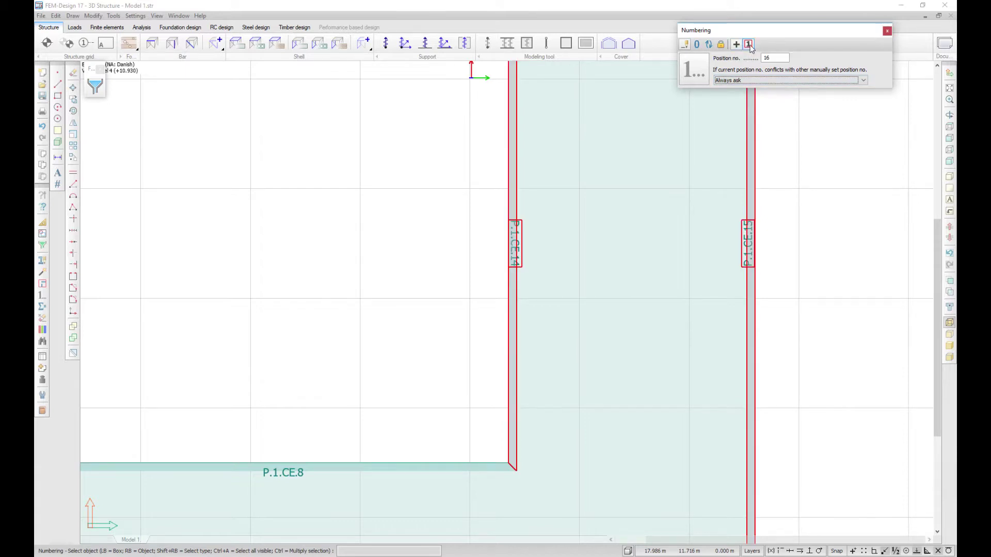
key(Escape)
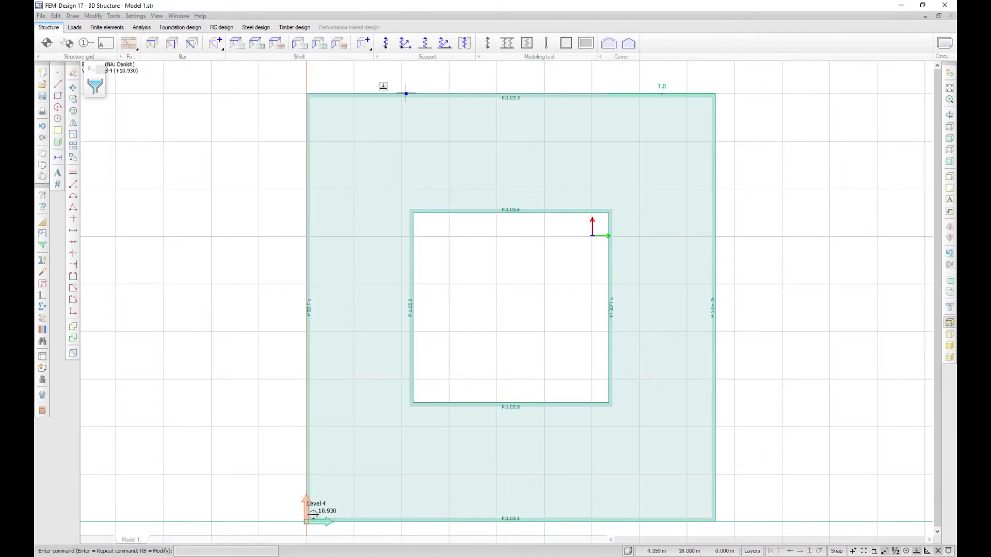
Draw a rectangular reference plane from two corner points.
click(114, 16)
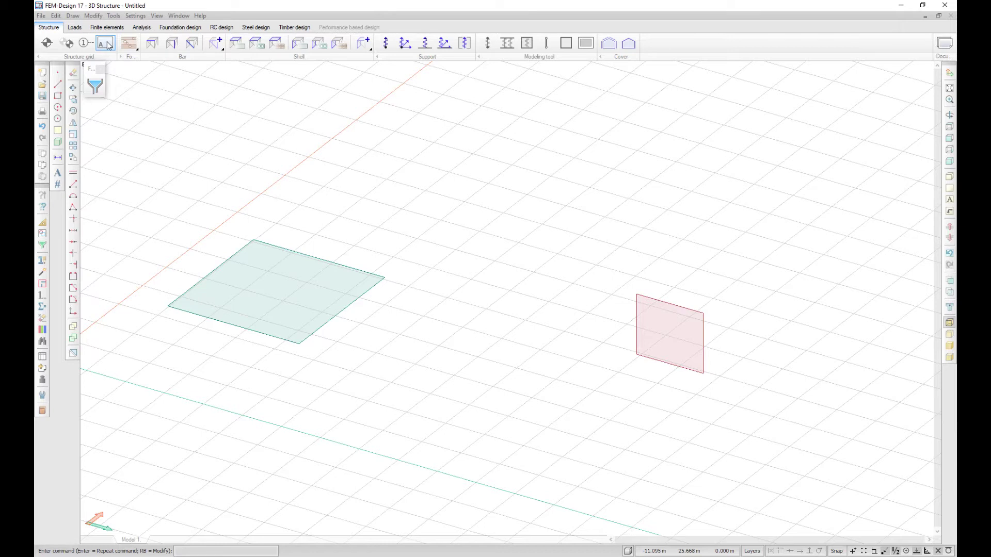
click(106, 44)
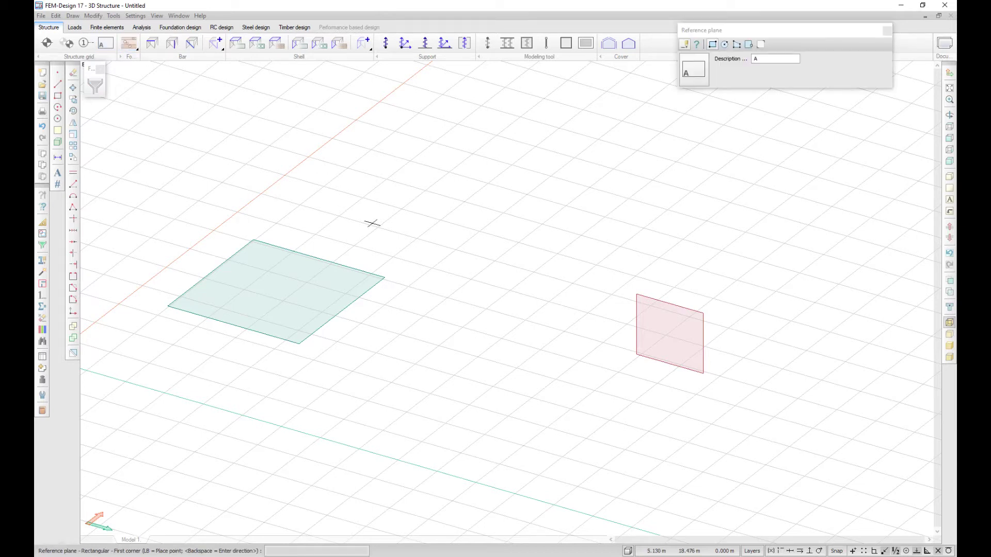
click(419, 282)
click(483, 389)
key(Escape)
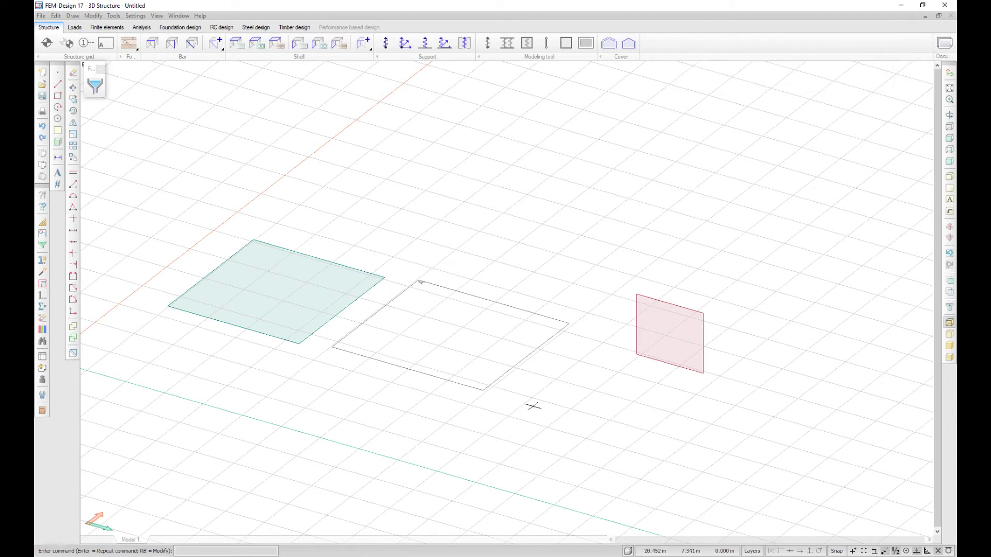
Align the user coordinate system to the red wall and draw reference plane A on it.
click(950, 73)
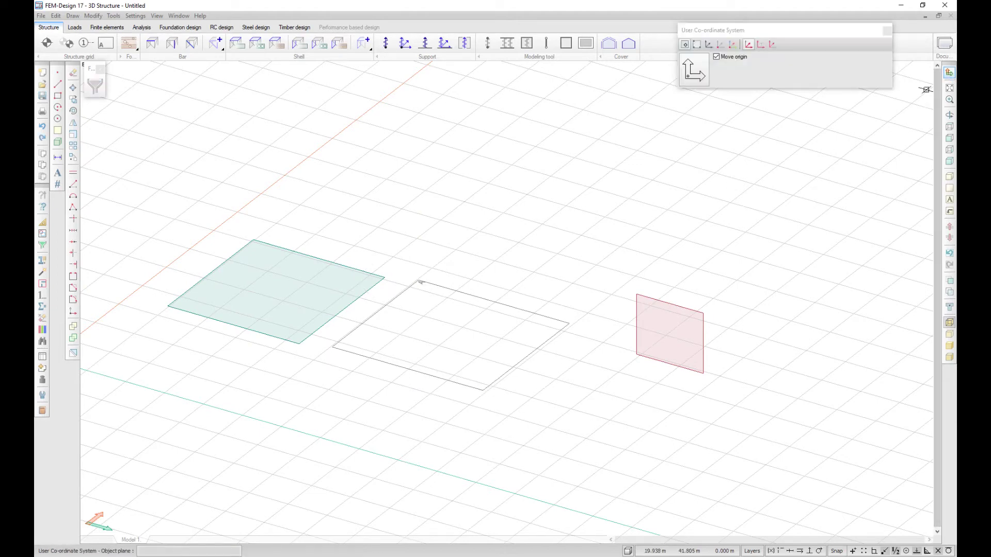
click(680, 329)
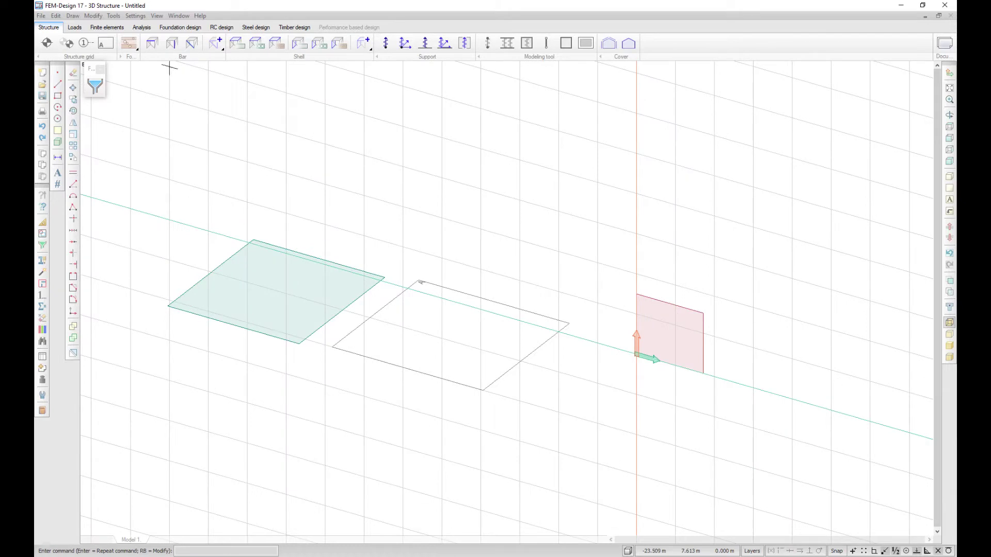
click(105, 43)
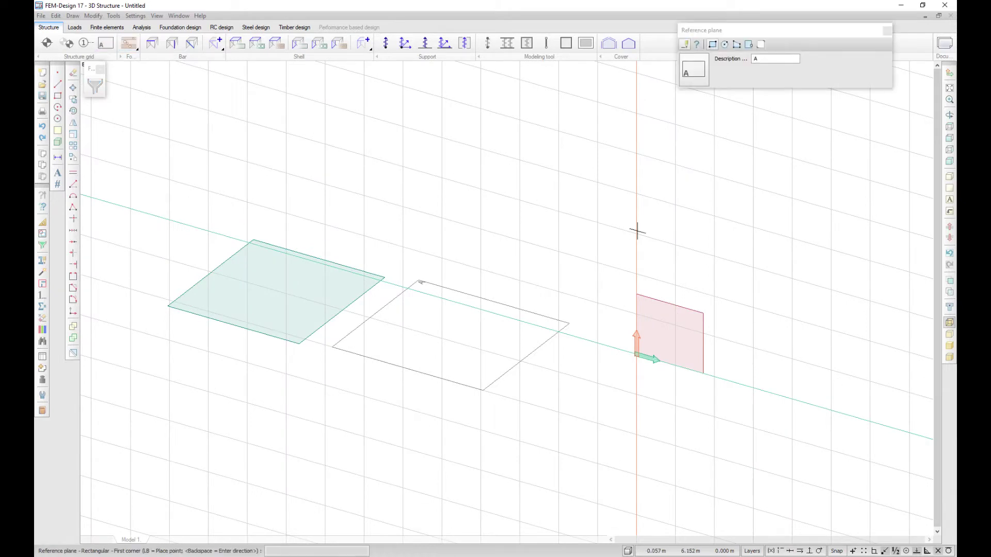
click(738, 320)
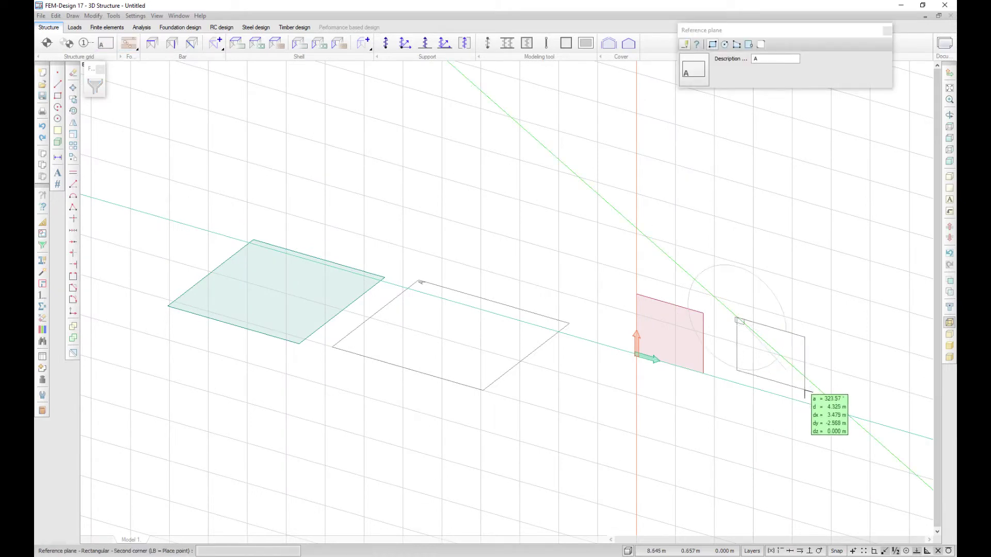
click(815, 412)
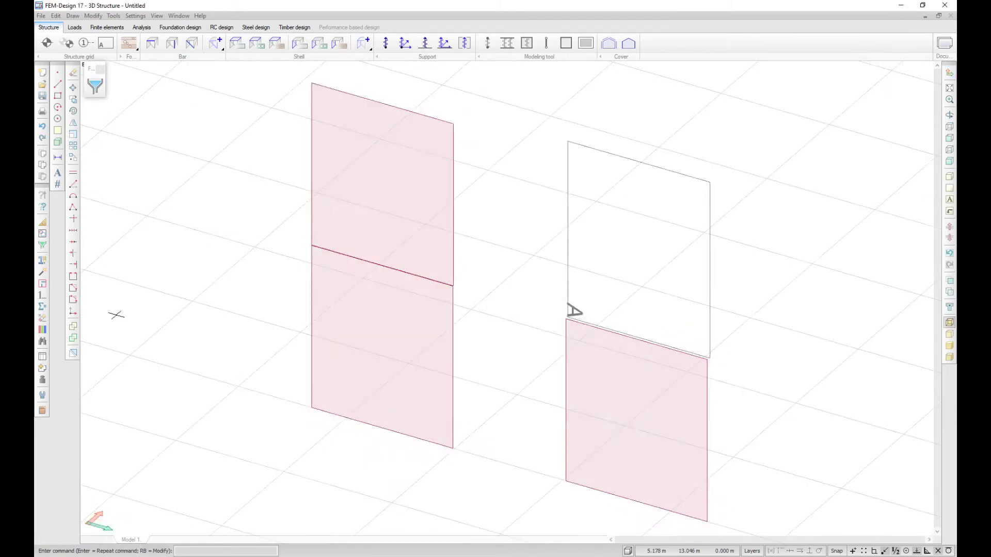
click(73, 327)
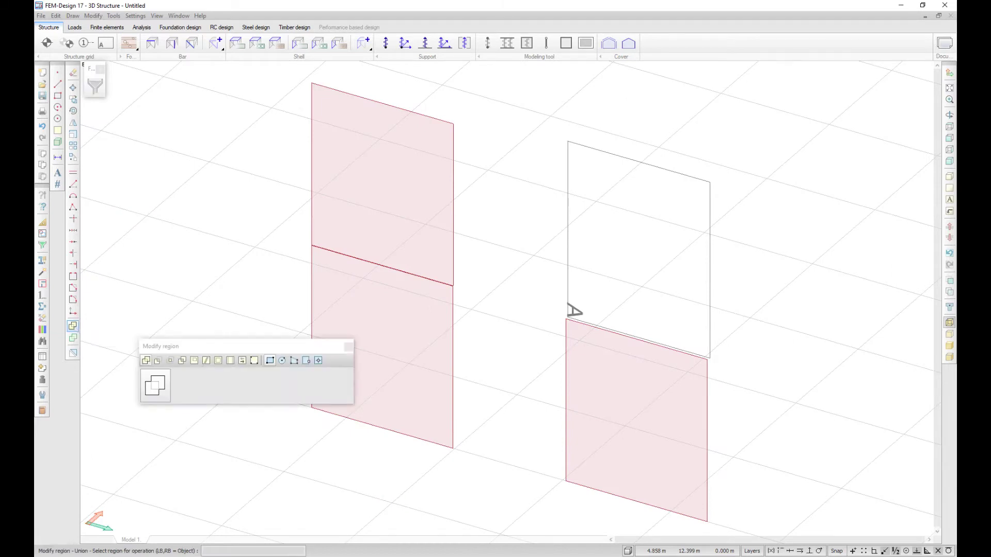
Align the lower right wall region to reference plane A with Align region to plane.
click(253, 361)
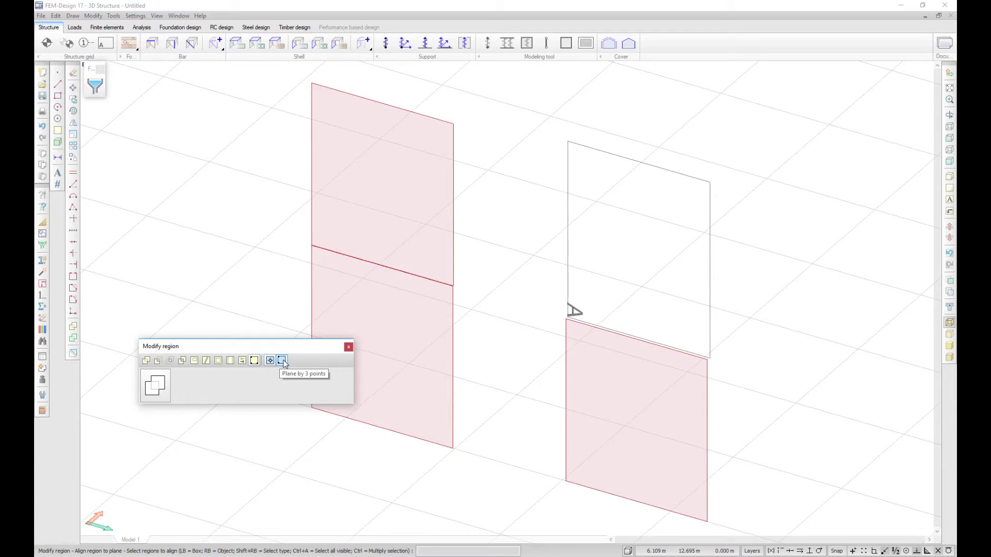
scroll(411, 305, up, 3)
scroll(432, 280, up, 4)
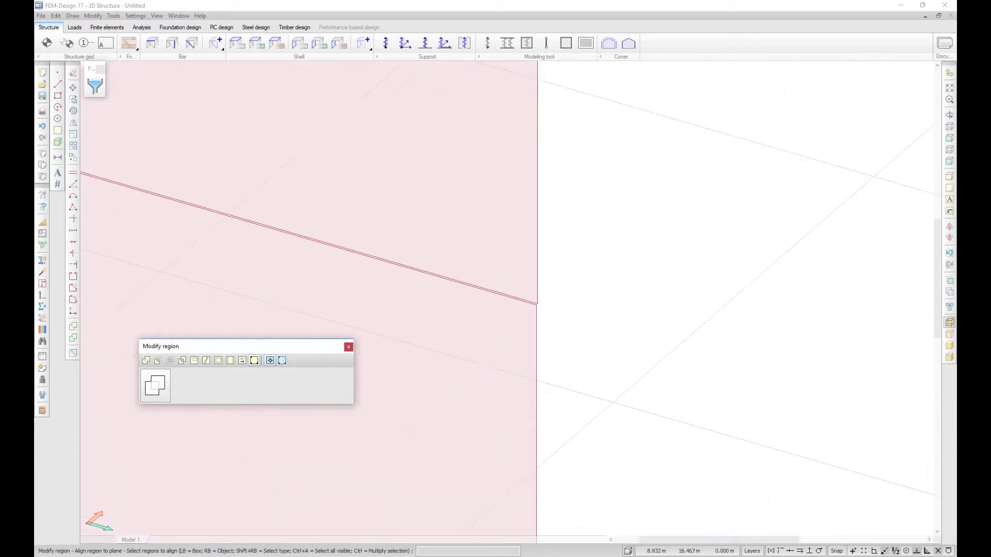
click(570, 237)
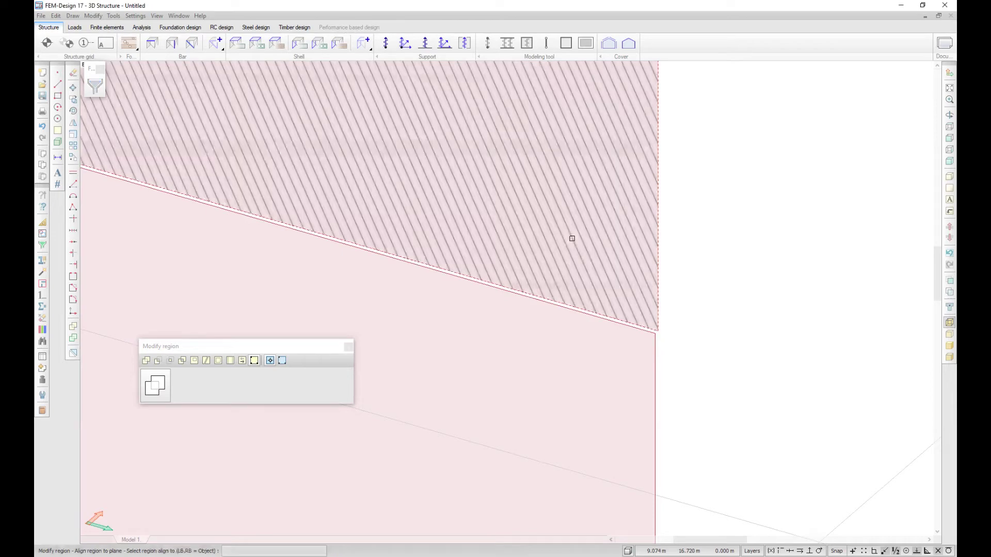
key(Return)
scroll(569, 348, down, 5)
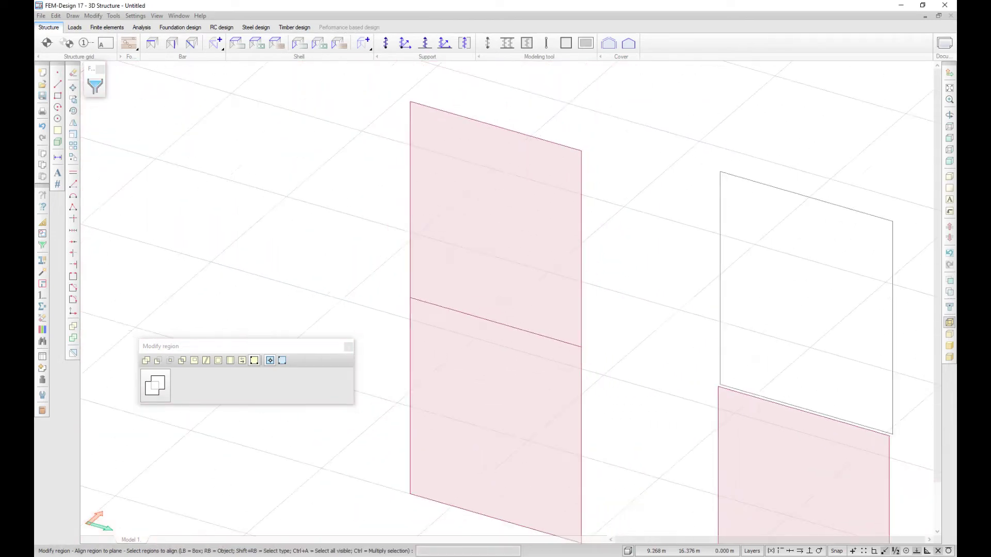
scroll(784, 407, up, 5)
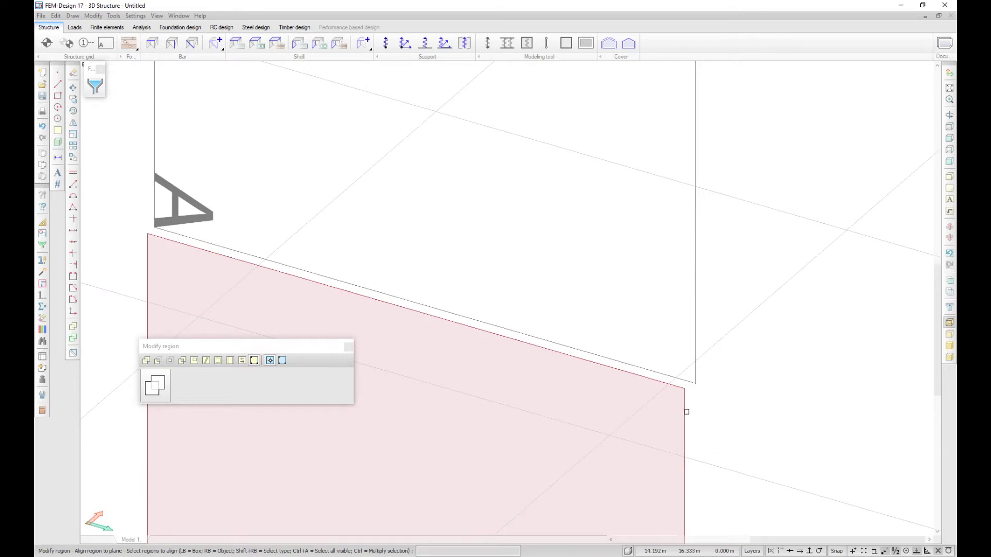
right_click(678, 412)
click(695, 352)
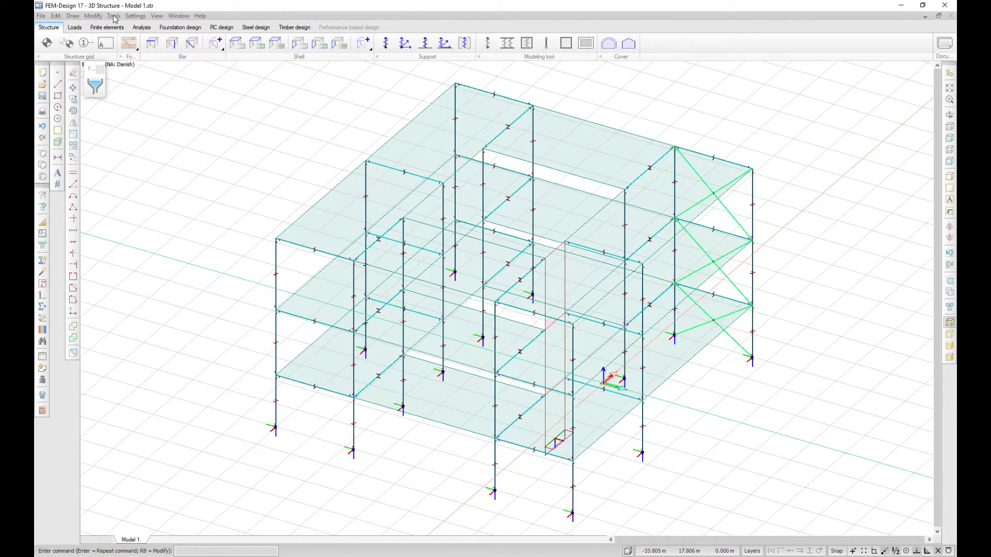
click(113, 16)
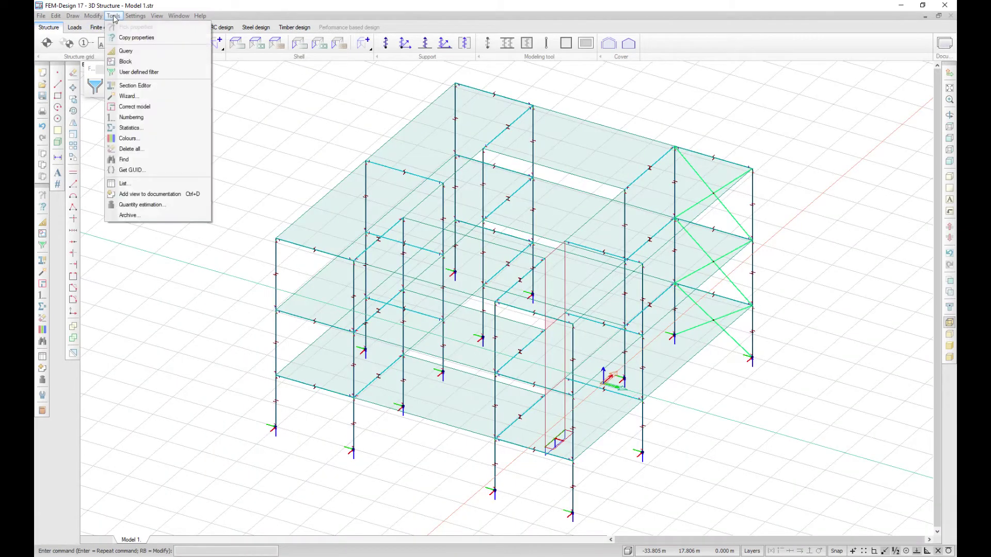
List the GUID of one column, then of the middle slab with its columns and beams.
click(144, 171)
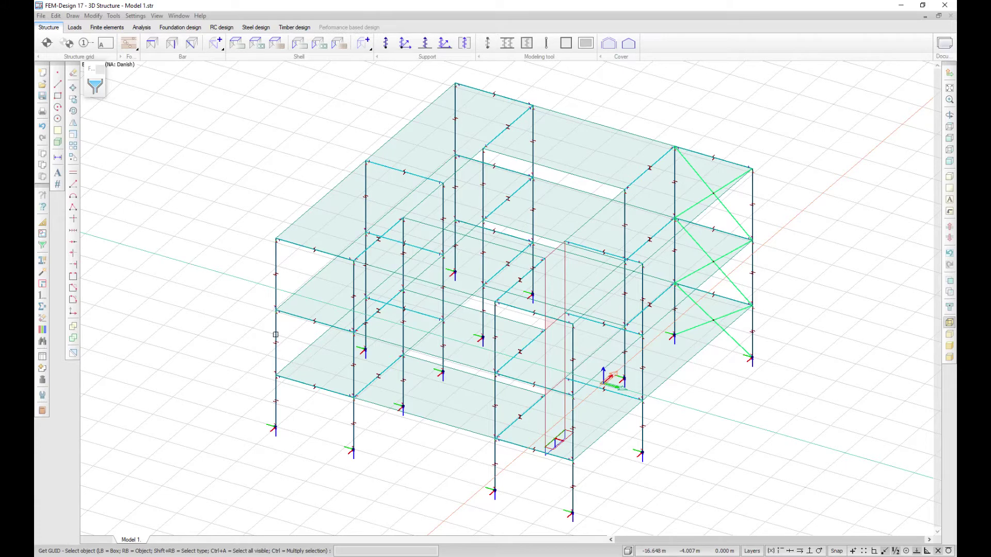
click(275, 334)
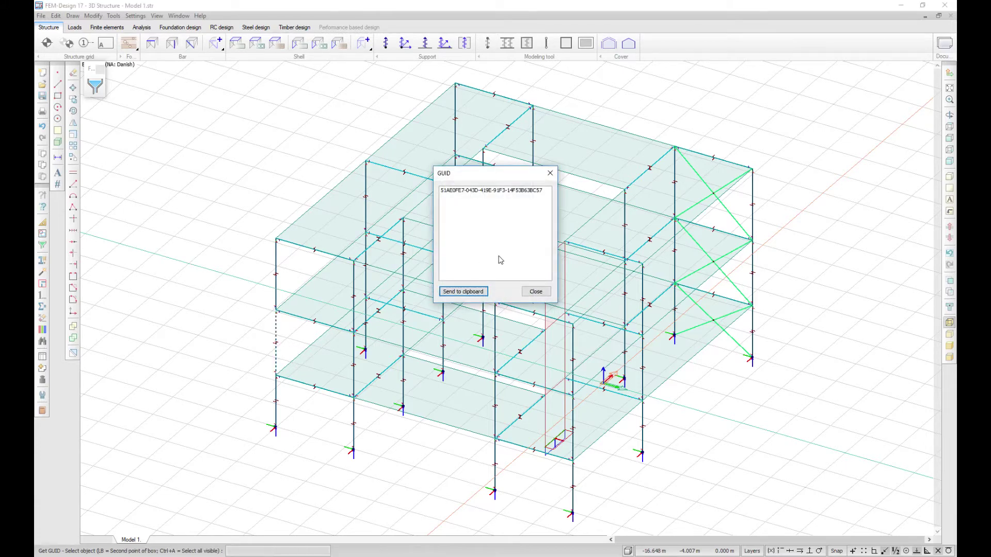
key(Escape)
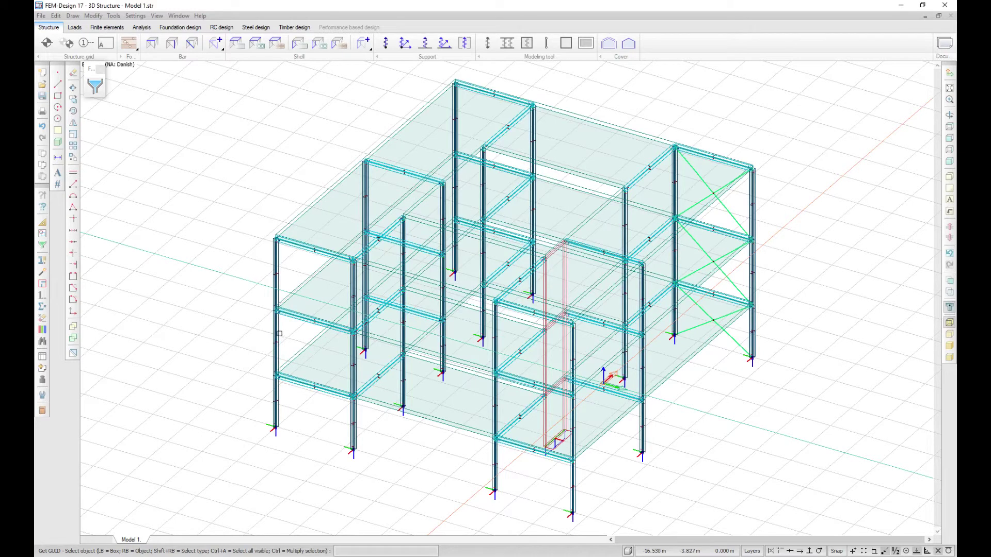
click(243, 285)
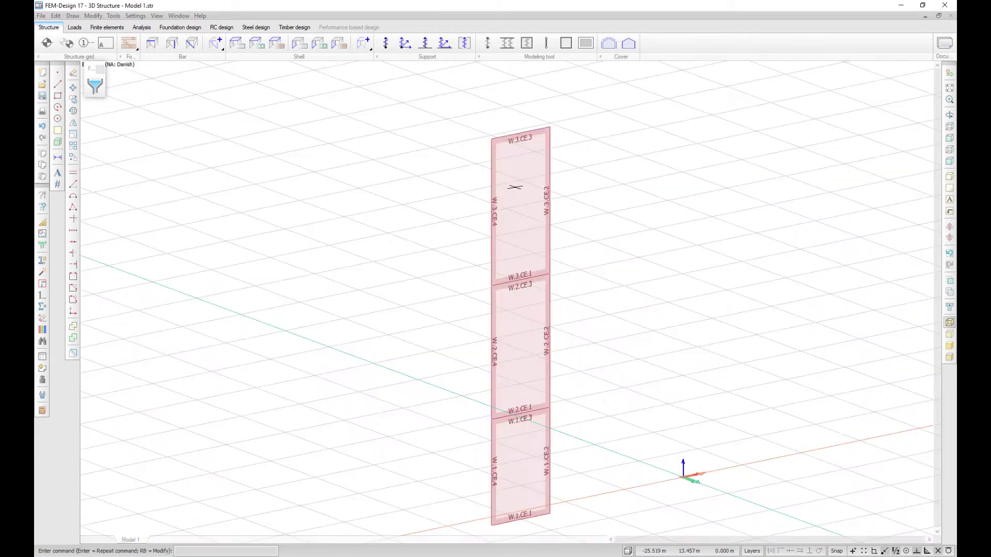
right_click(516, 189)
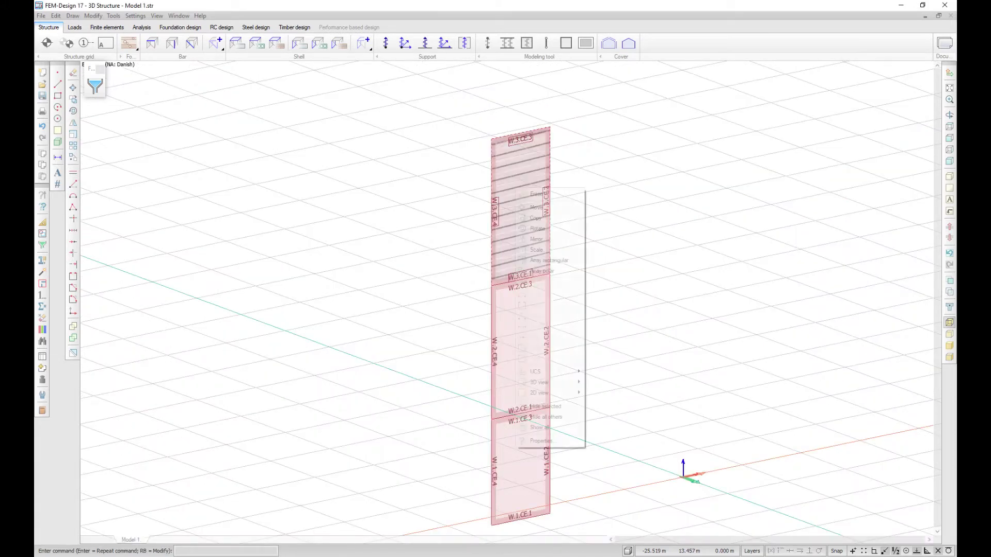
Review the wall's properties and its top edge connection's properties without changes.
click(547, 441)
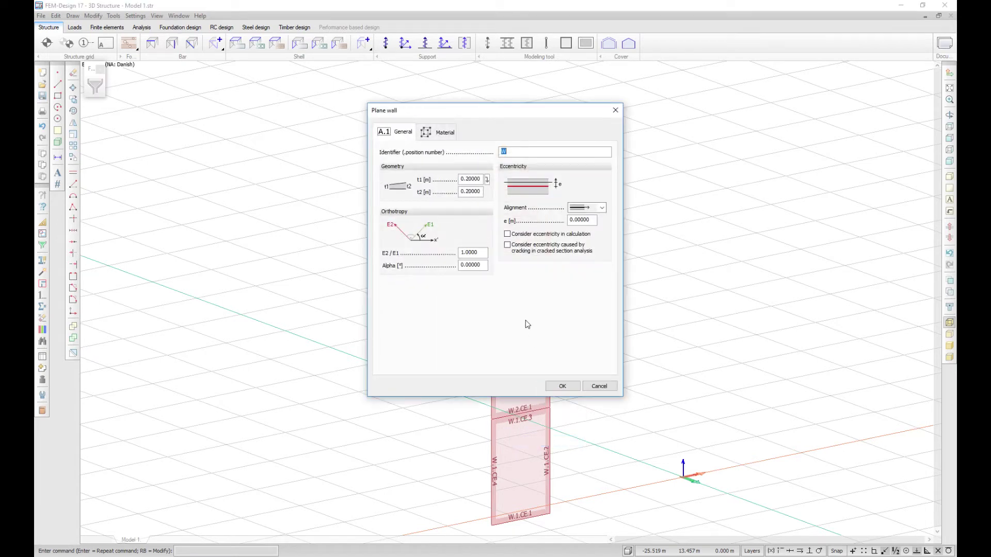
key(Escape)
drag(427, 81, 589, 174)
right_click(590, 175)
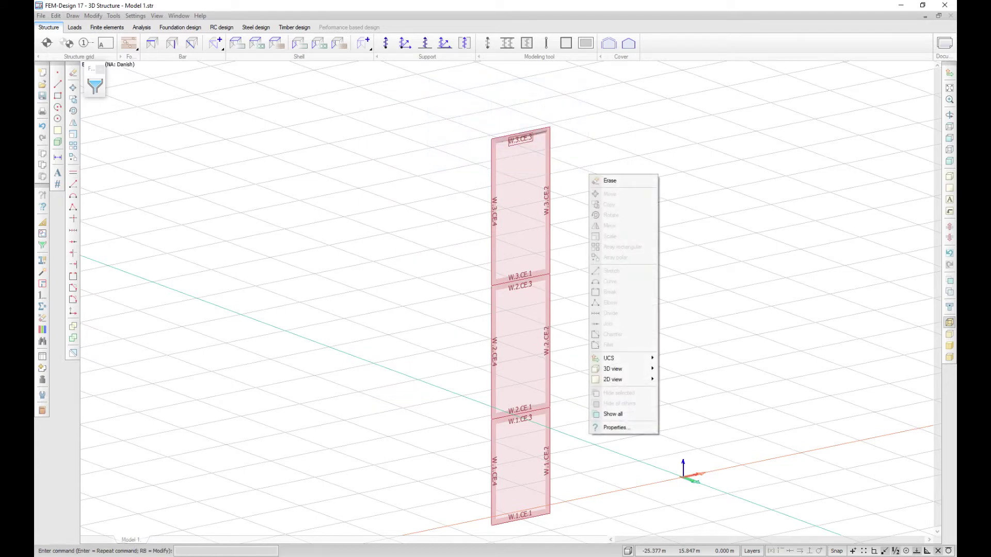
click(617, 427)
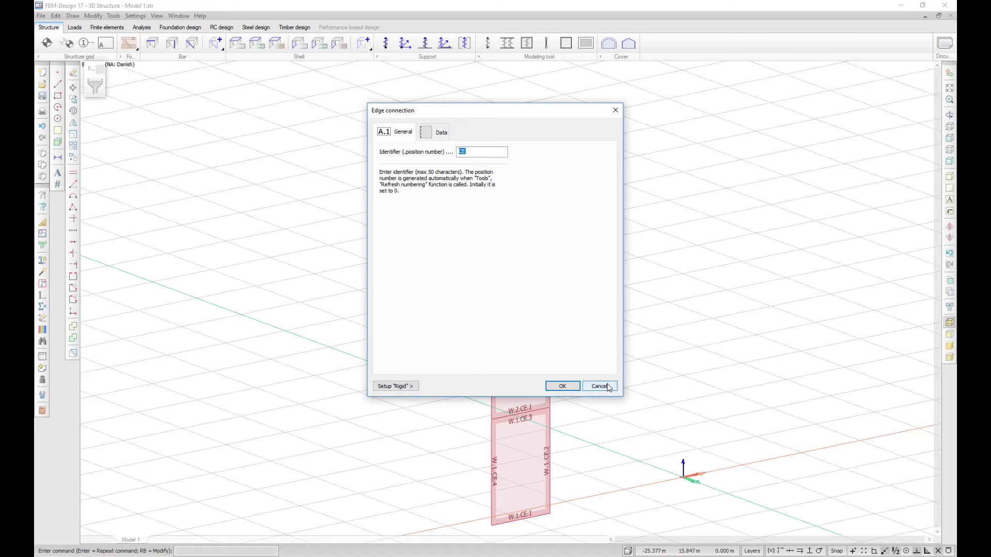
click(599, 387)
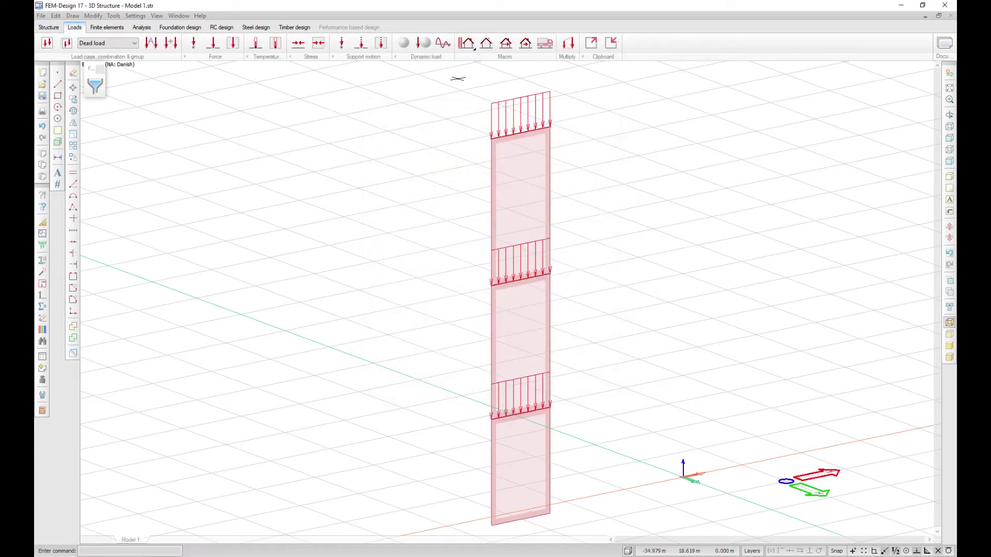
Check the top line load's properties, 10 kN/m dead load, and accept them unchanged.
drag(457, 78, 601, 163)
right_click(601, 163)
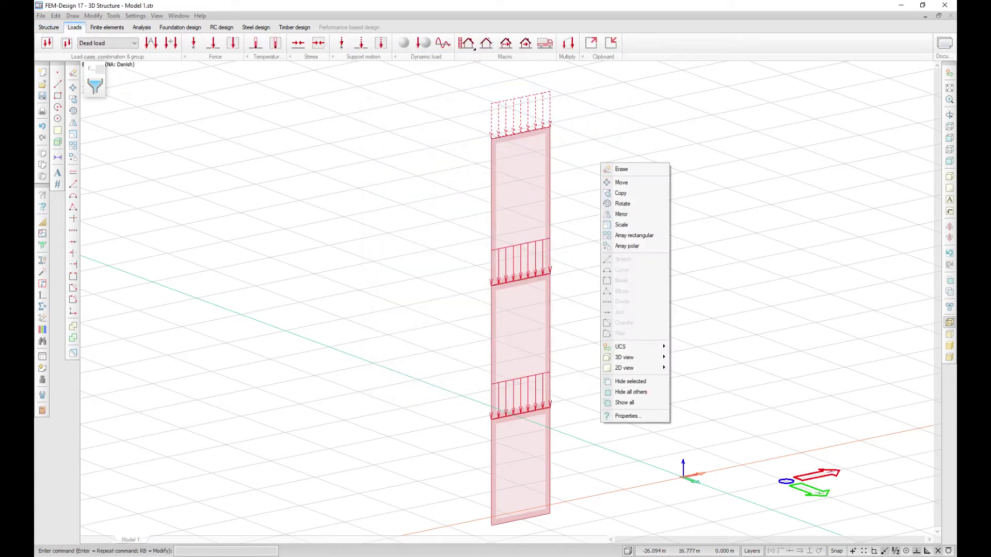
click(626, 417)
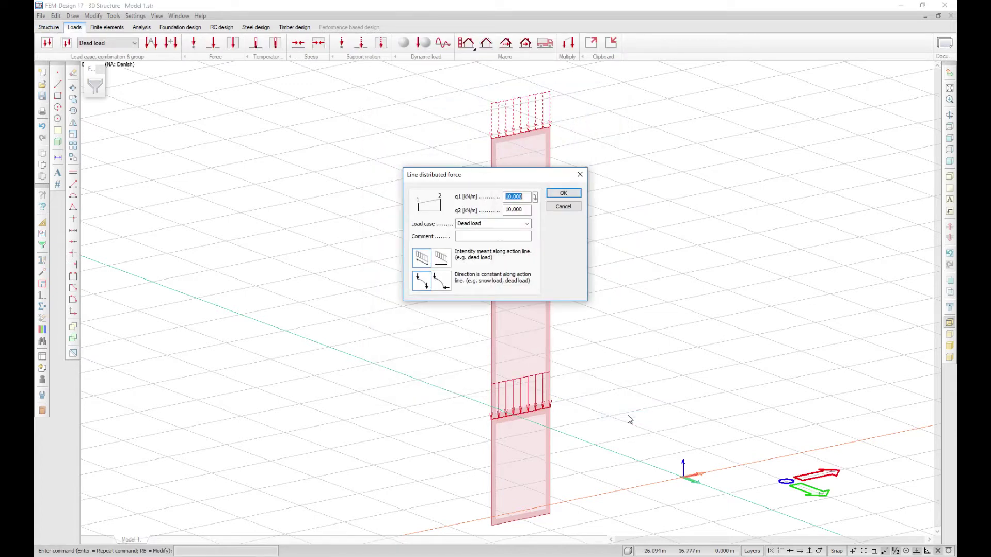
click(576, 194)
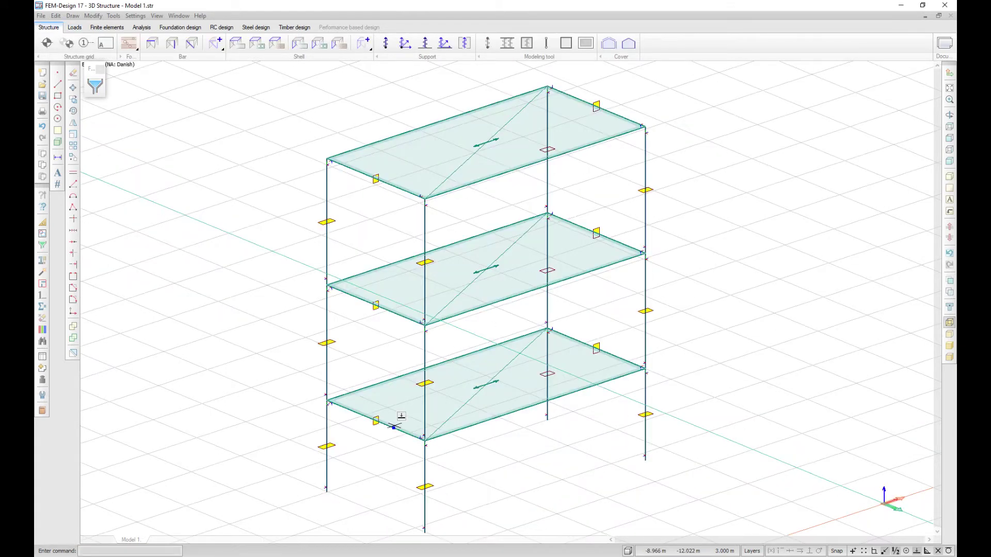
Enable camber simulation by prestressing with 100 kN total force for the beam.
right_click(396, 424)
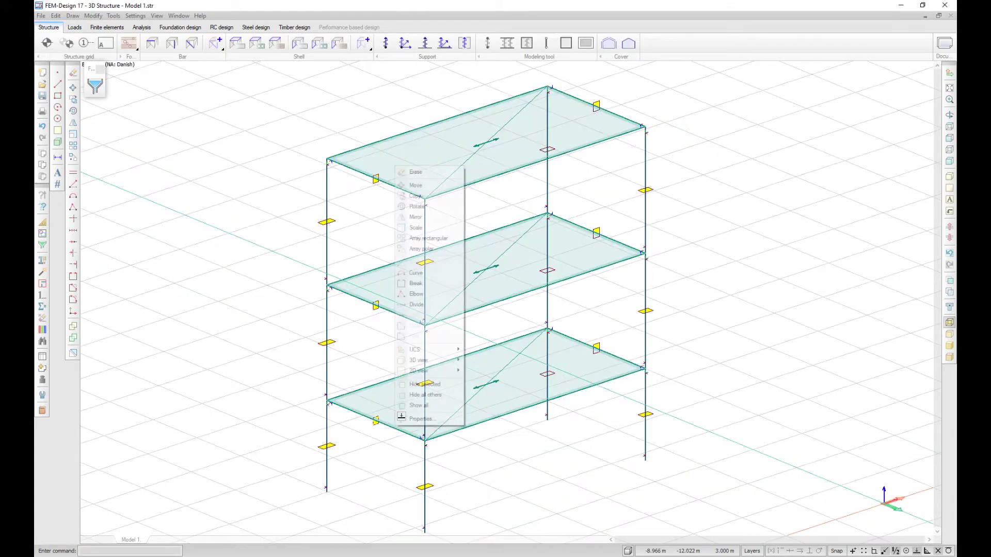
click(415, 420)
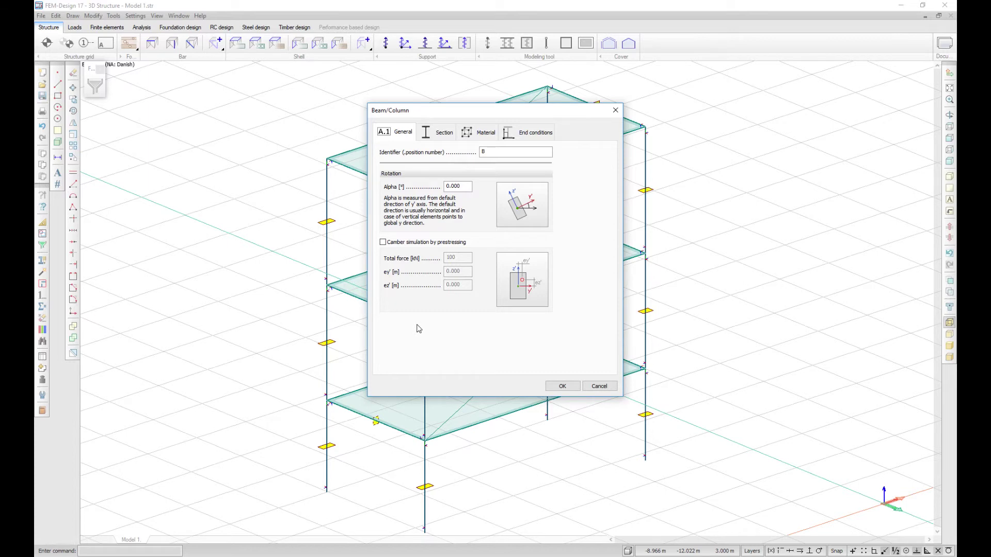
click(383, 242)
key(Return)
Enable camber simulation by prestressing for the bottom profiled slab.
right_click(401, 398)
click(415, 396)
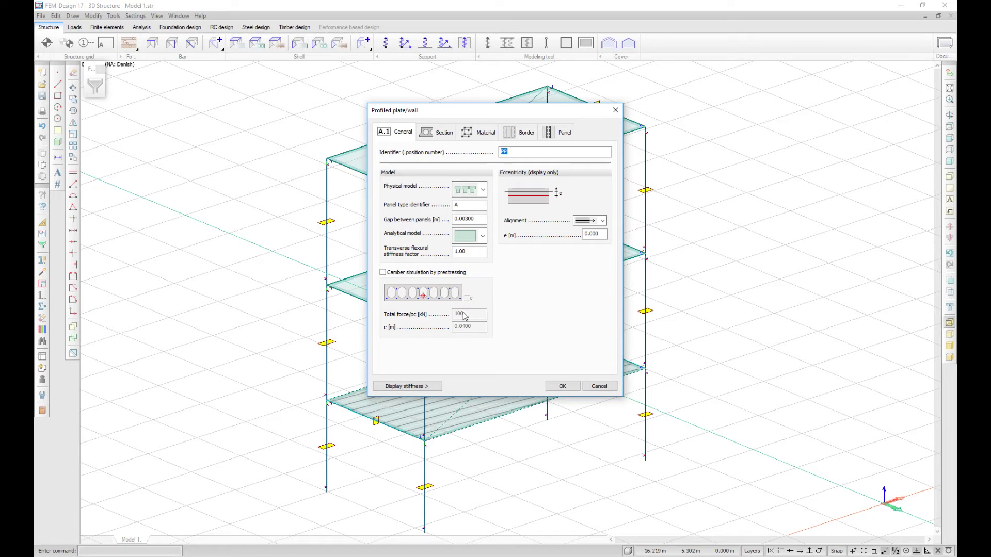
click(383, 272)
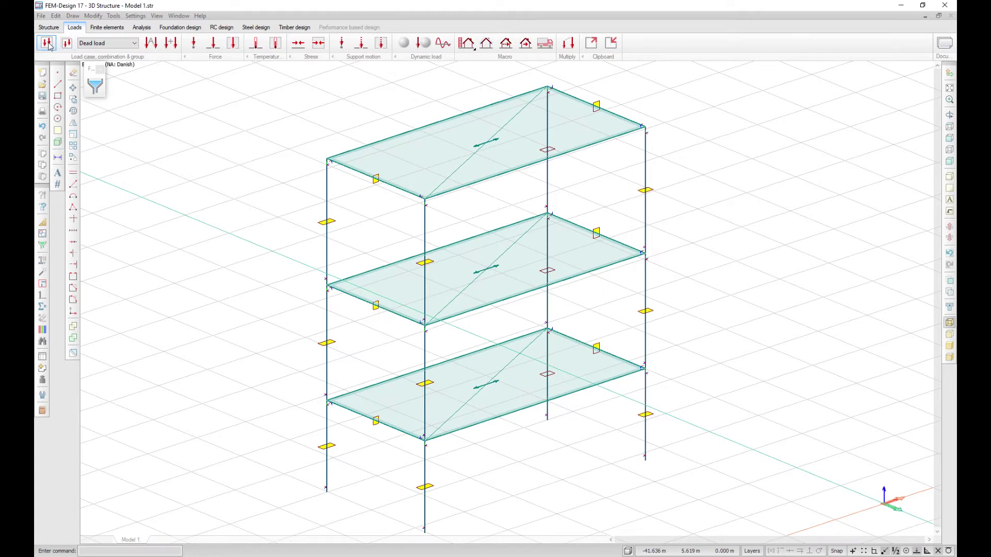
click(47, 43)
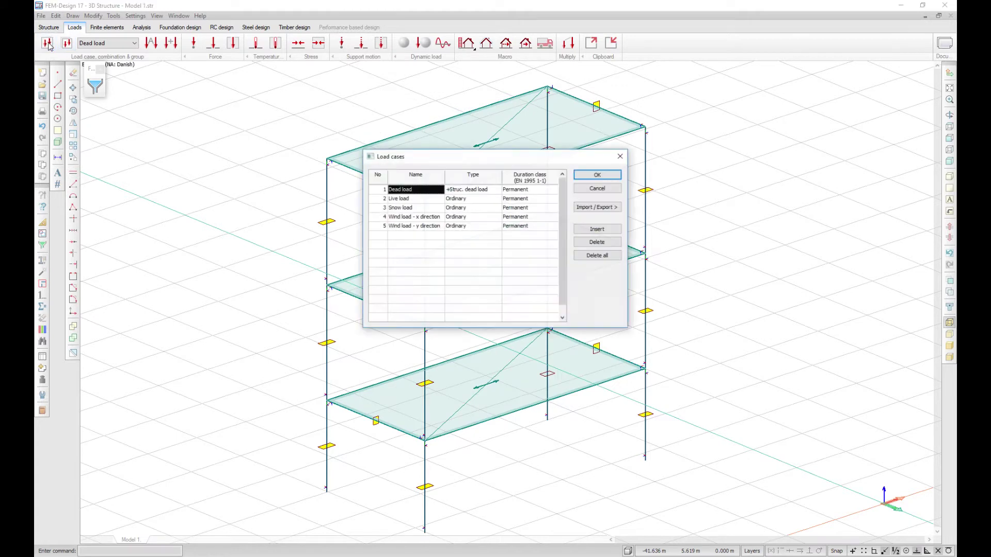
Add a load case named Camber with type +Camber sim.
click(460, 235)
double_click(428, 236)
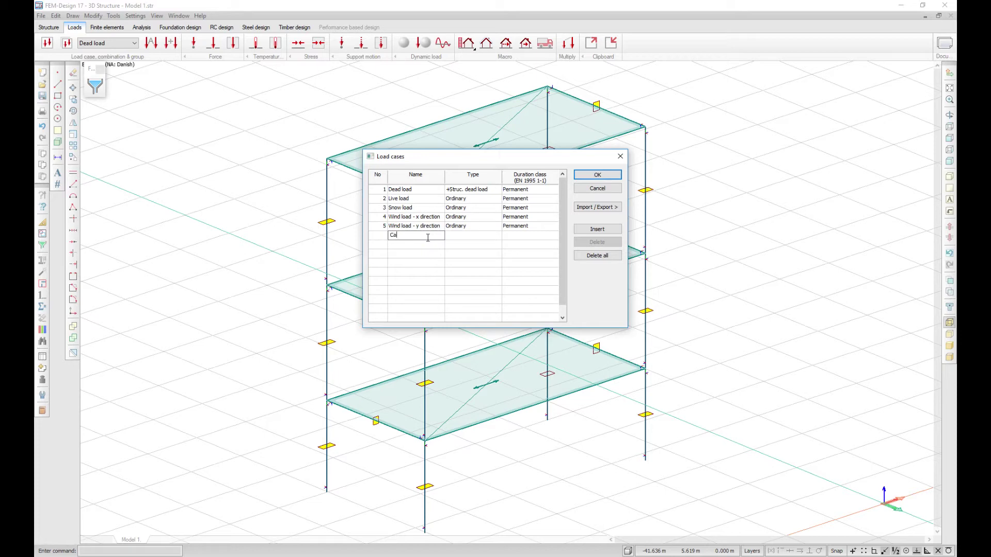
key(Return)
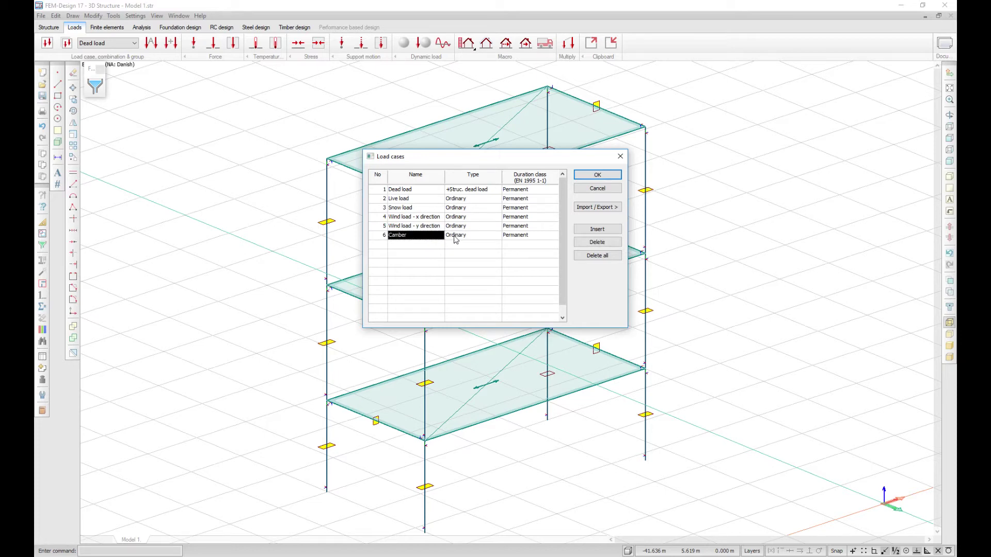
click(456, 237)
click(457, 237)
click(478, 269)
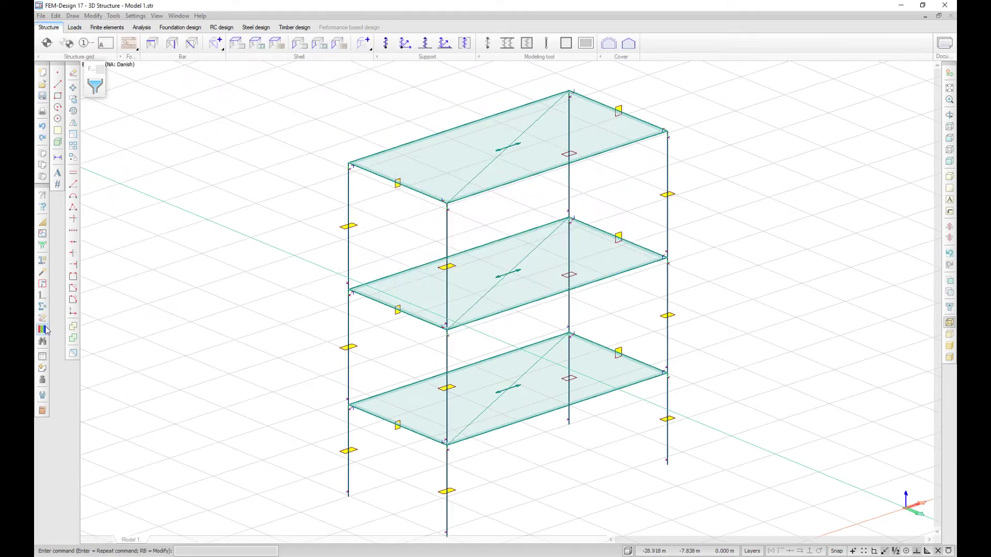
Set the colour scheme to colour beams, columns and trusses by Camber sim.
click(43, 330)
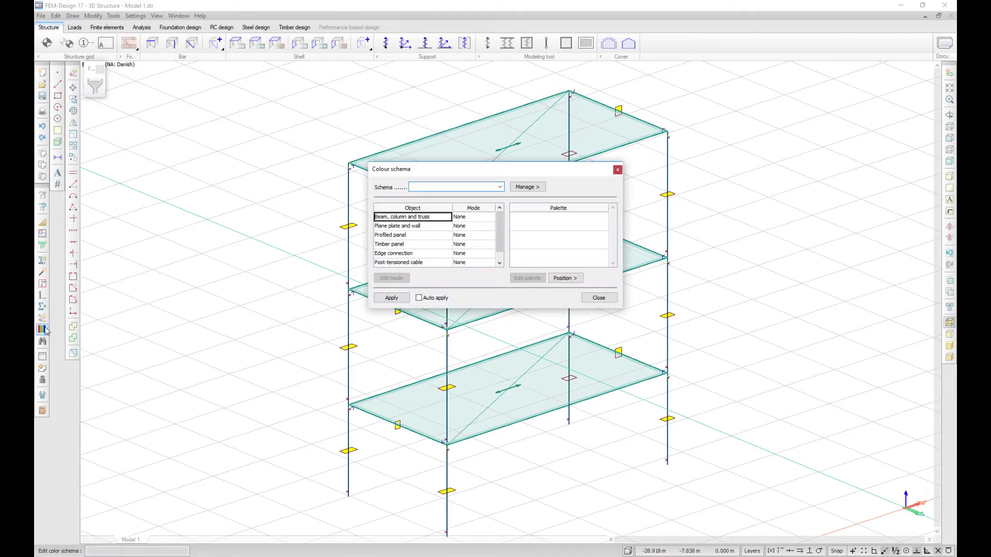
click(474, 218)
click(474, 217)
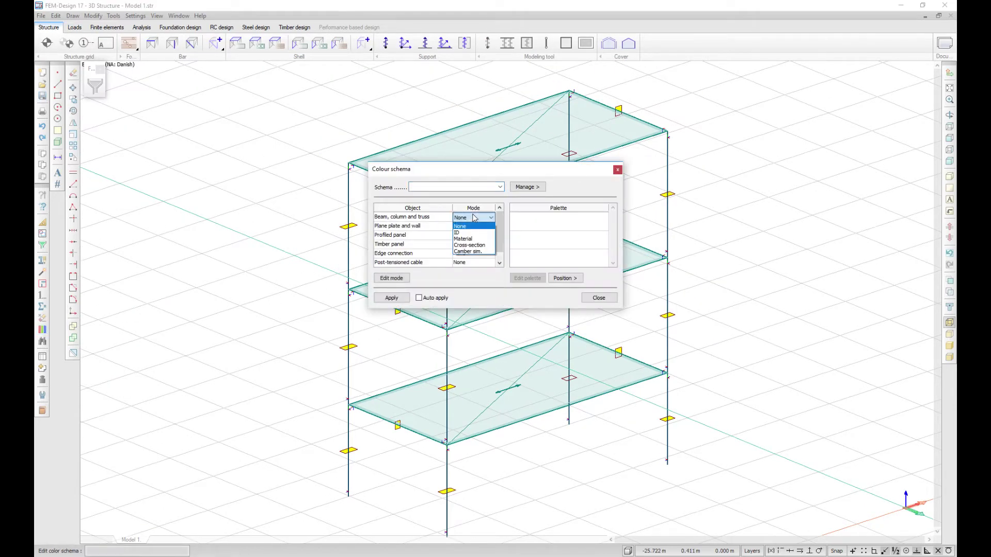
click(467, 251)
click(392, 298)
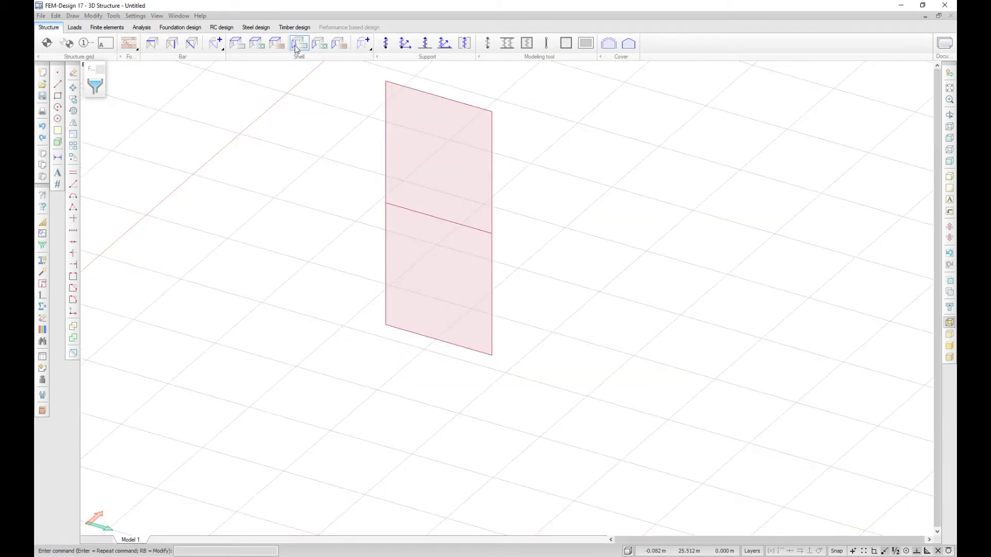
click(299, 42)
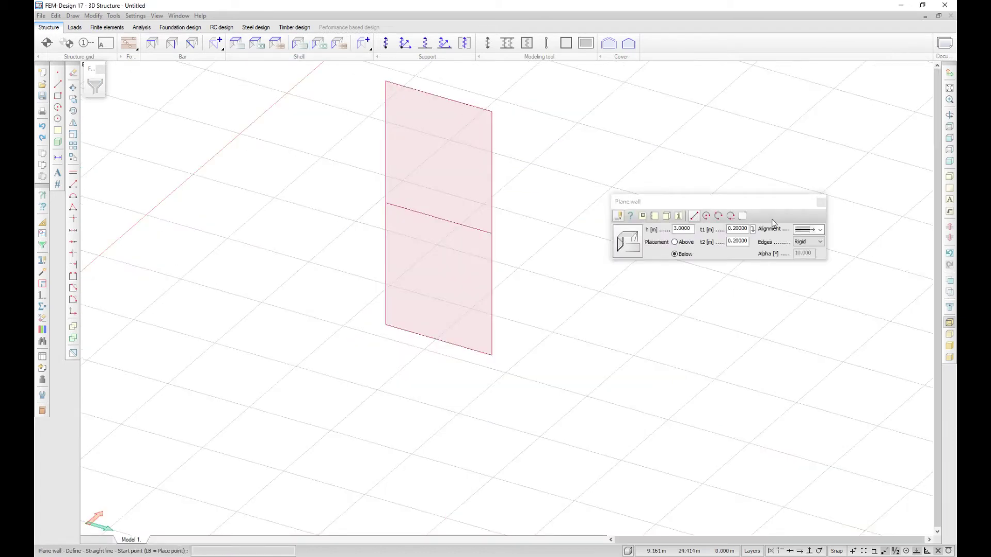
Draw a new wall below the existing one with No shear edge connections.
click(808, 242)
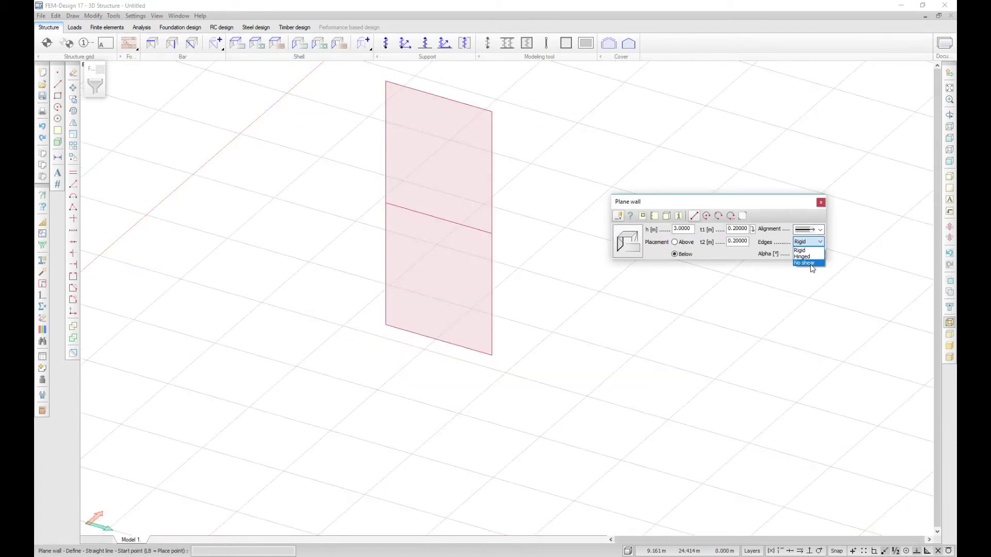
click(810, 264)
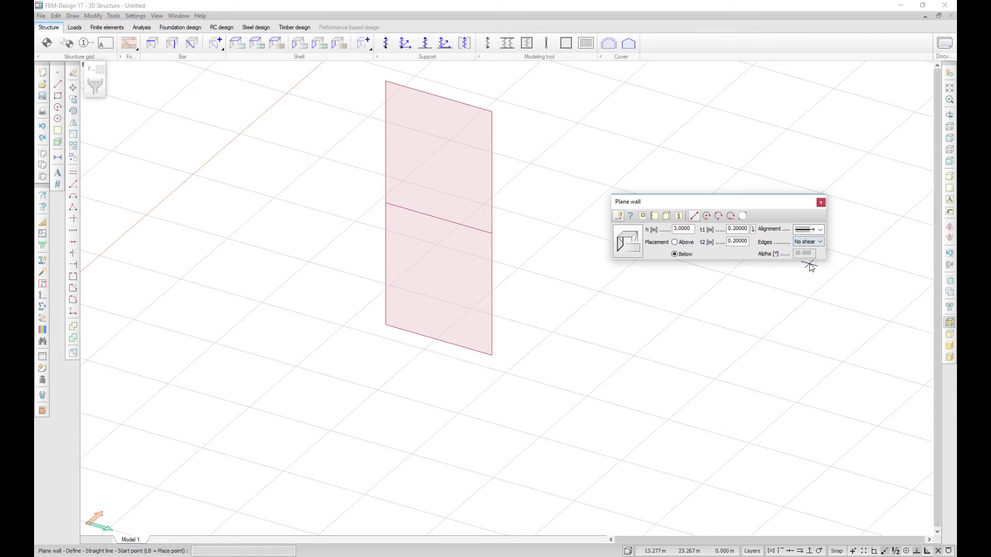
click(385, 325)
click(491, 355)
key(Escape)
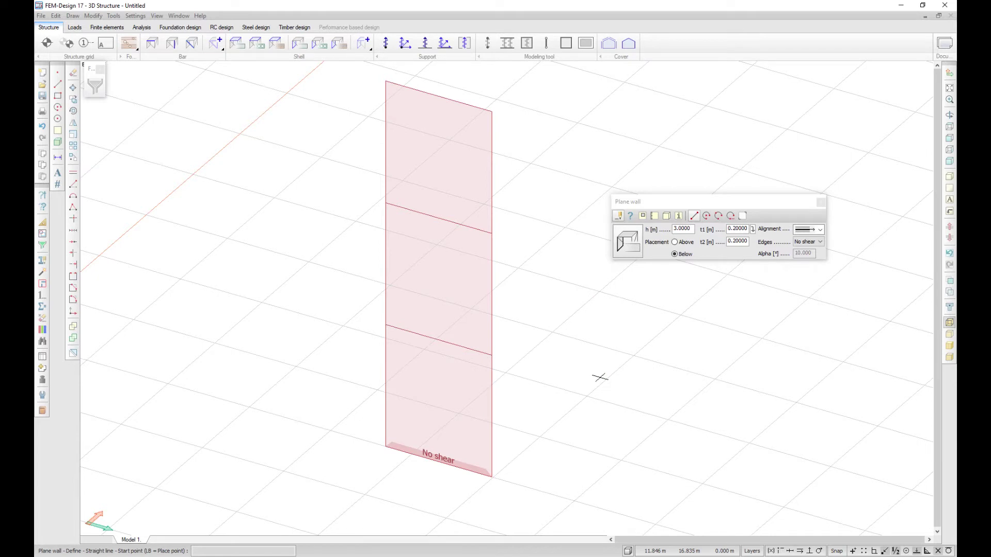
key(Escape)
Open the No shear bottom edge connection's properties and view its spring data.
click(349, 390)
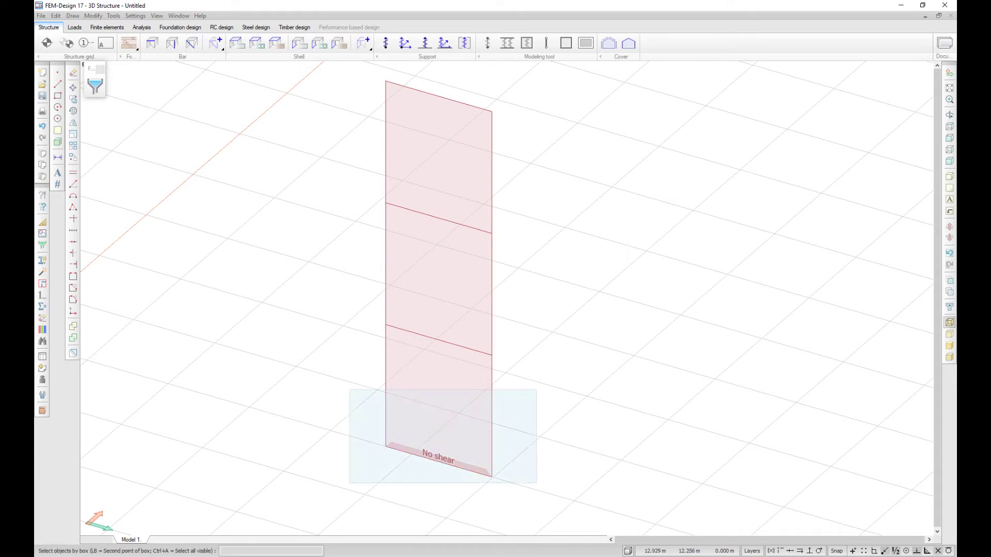
click(546, 511)
right_click(546, 510)
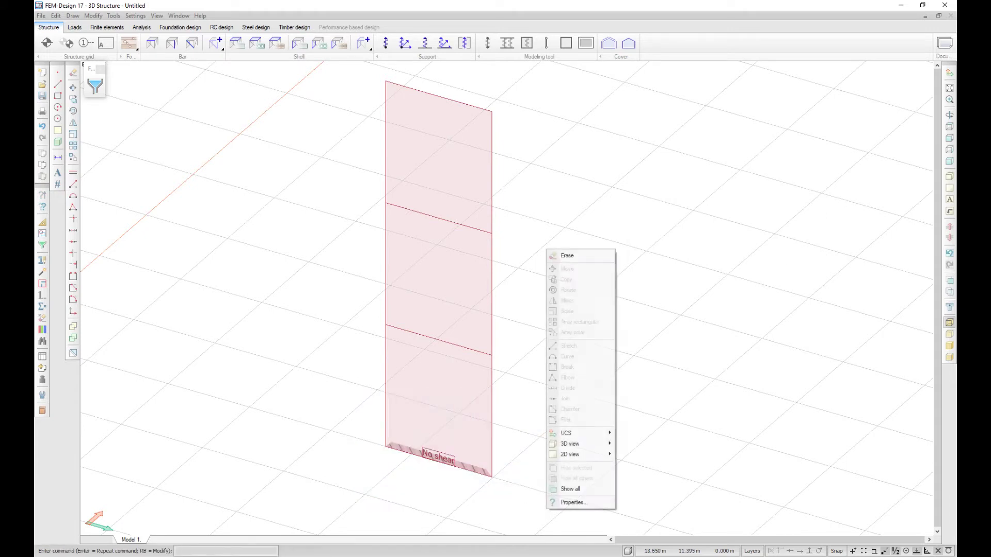
click(578, 503)
click(440, 133)
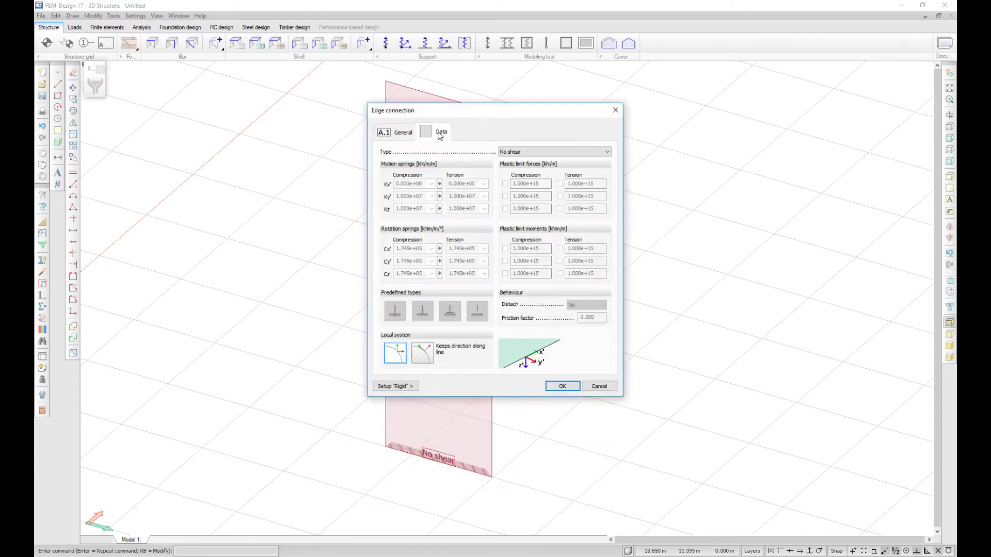
click(568, 153)
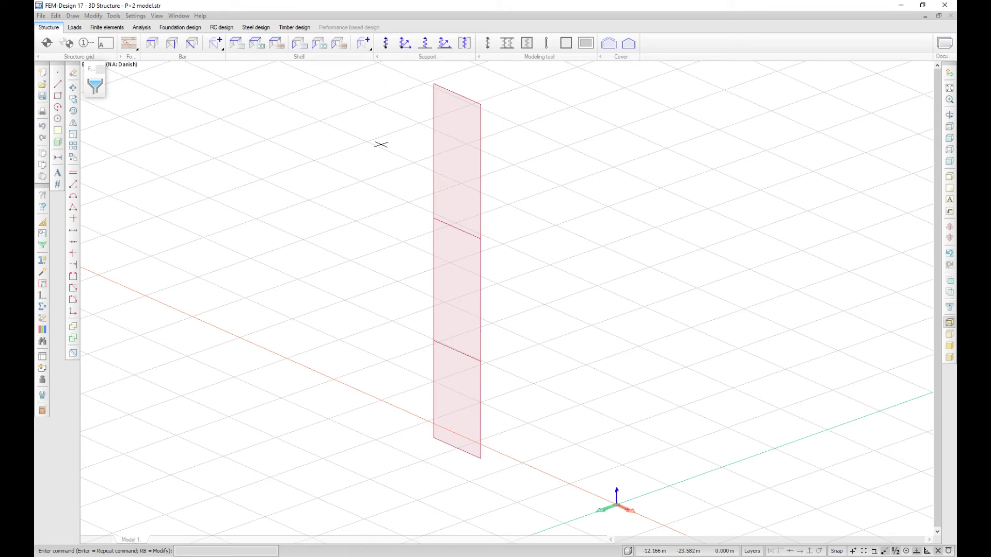
Place a wall corbel on the wall.
click(367, 46)
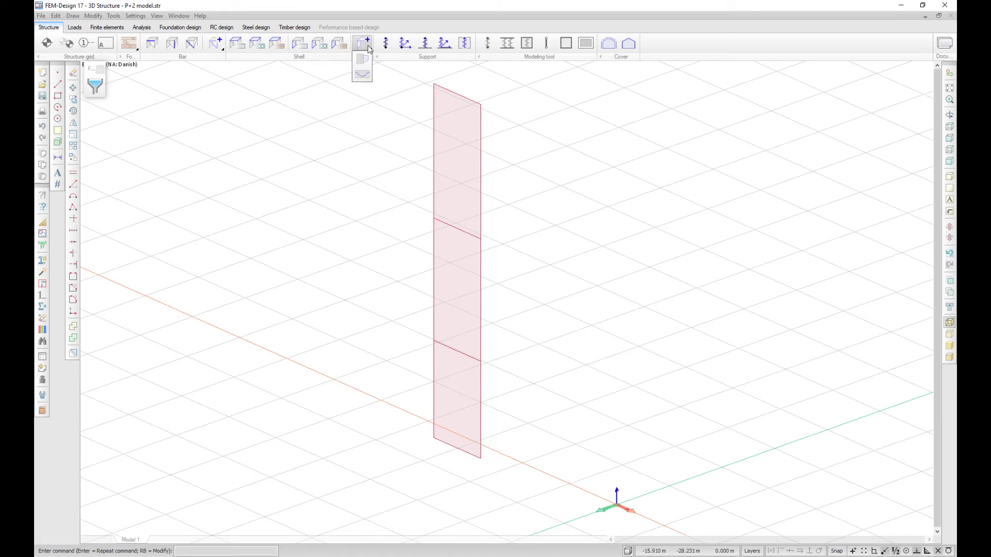
click(367, 60)
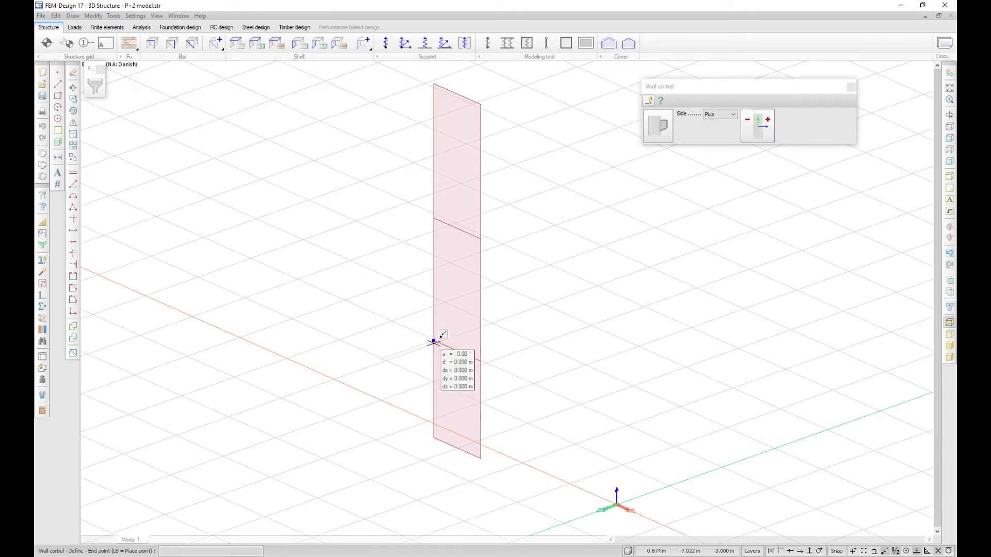
click(480, 362)
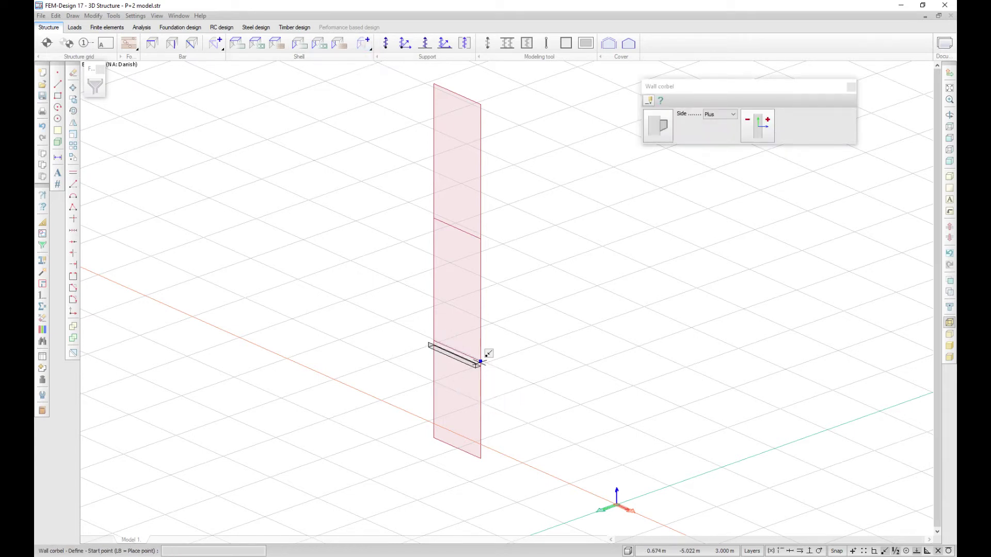
scroll(480, 362, up, 5)
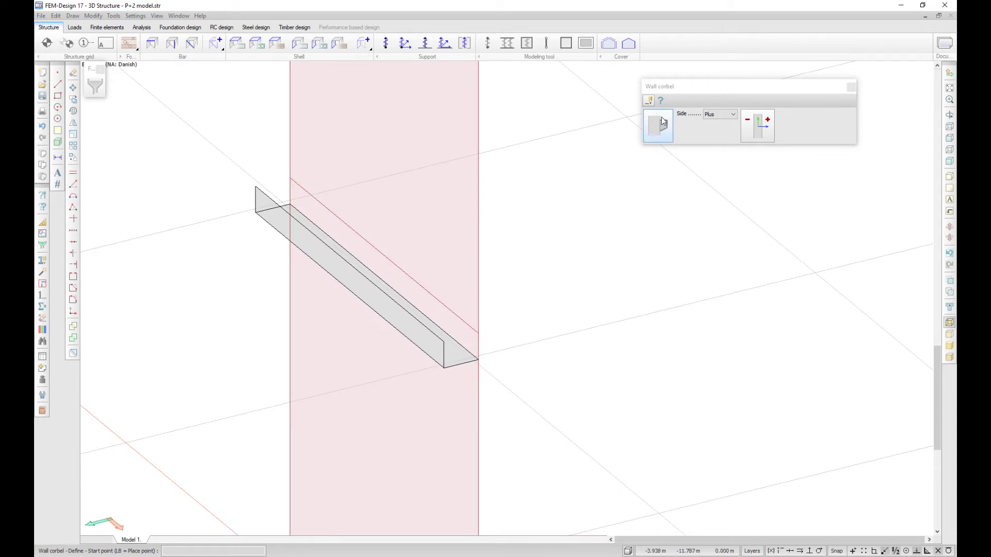
Give the wall corbel's connection a Ky' plastic compression limit of 10 kN/m.
click(660, 101)
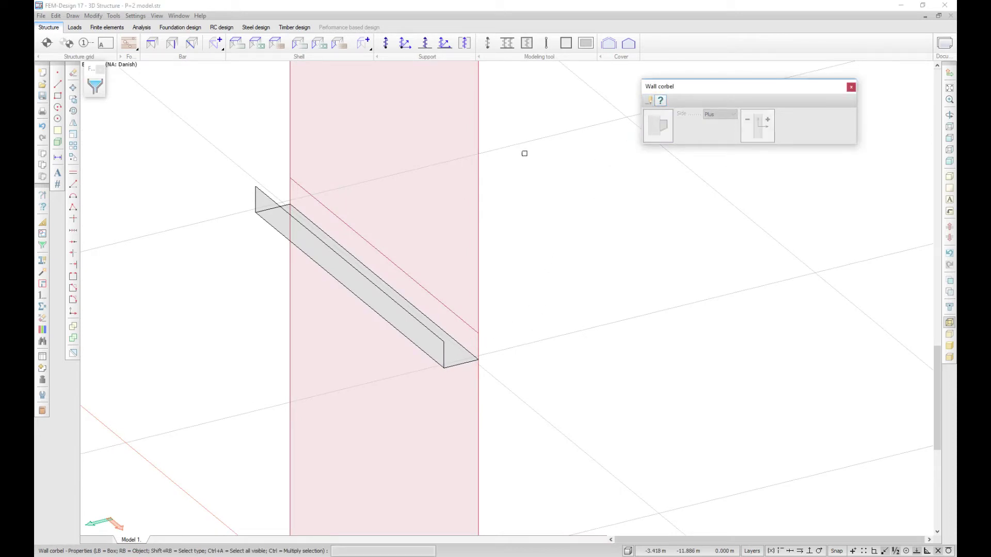
click(260, 211)
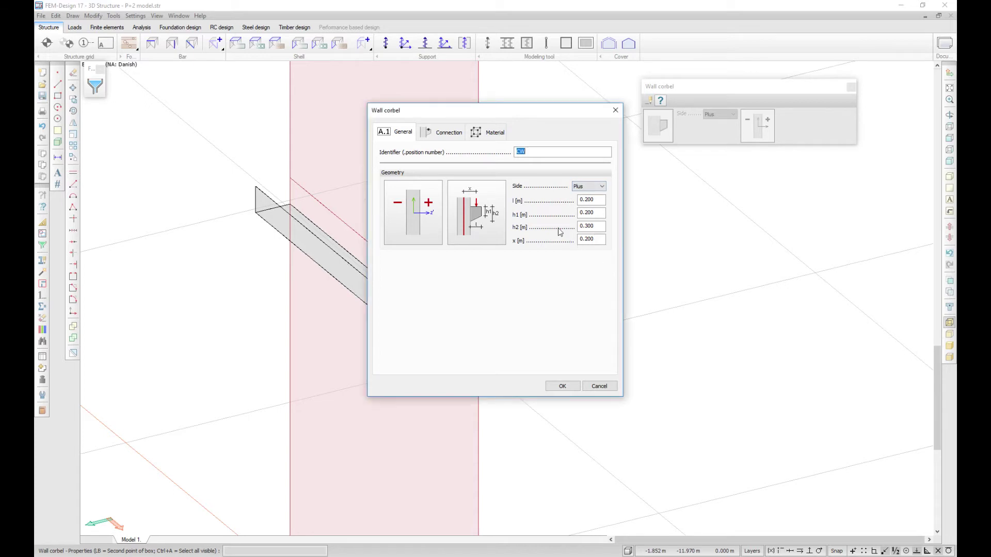
click(448, 135)
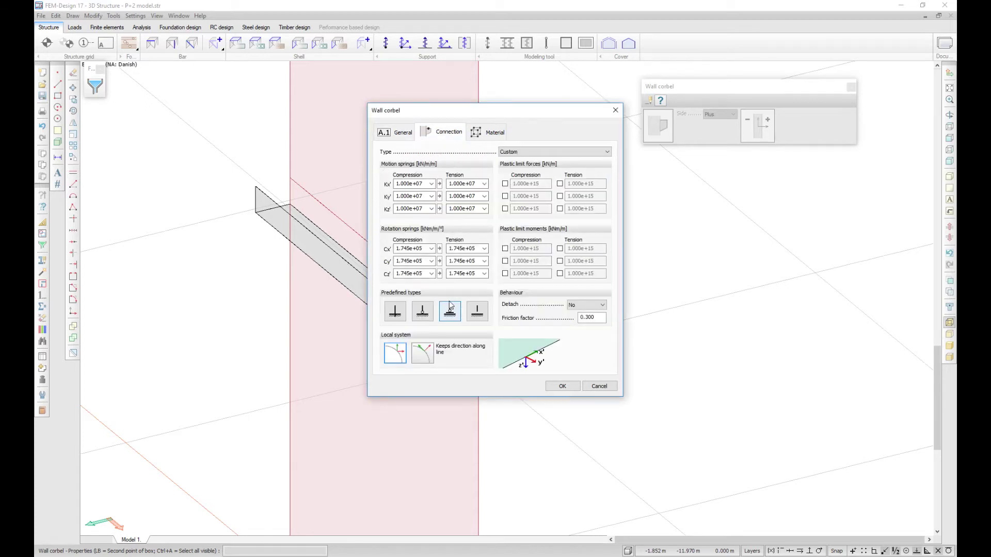
click(505, 196)
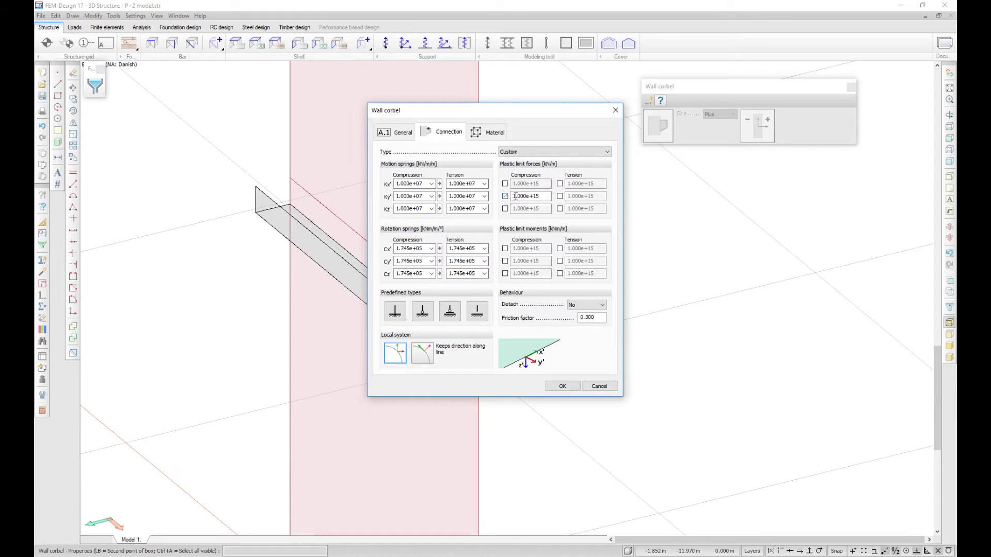
mouse_move(513, 196)
mouse_down()
mouse_move(541, 196)
mouse_move(507, 197)
mouse_up()
text(100)
click(483, 134)
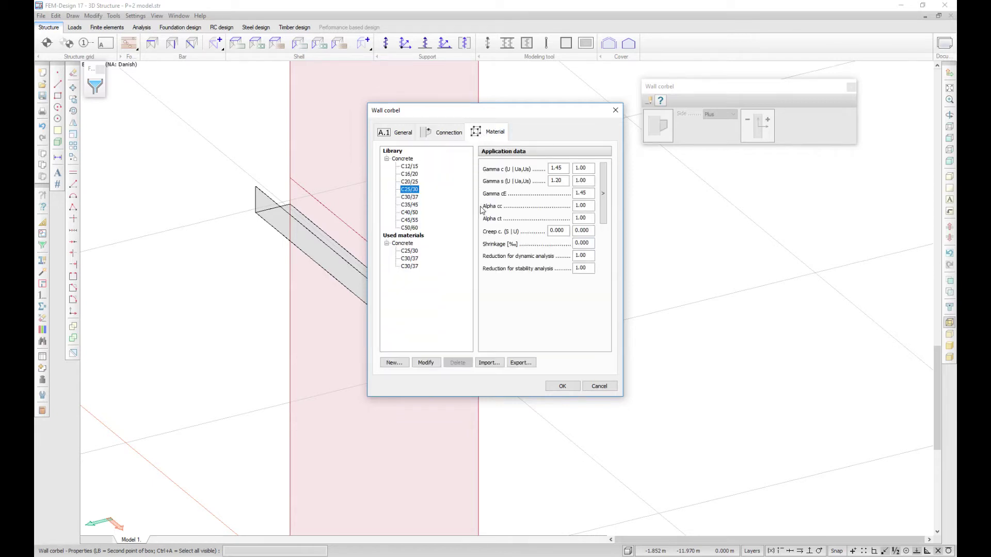
click(562, 386)
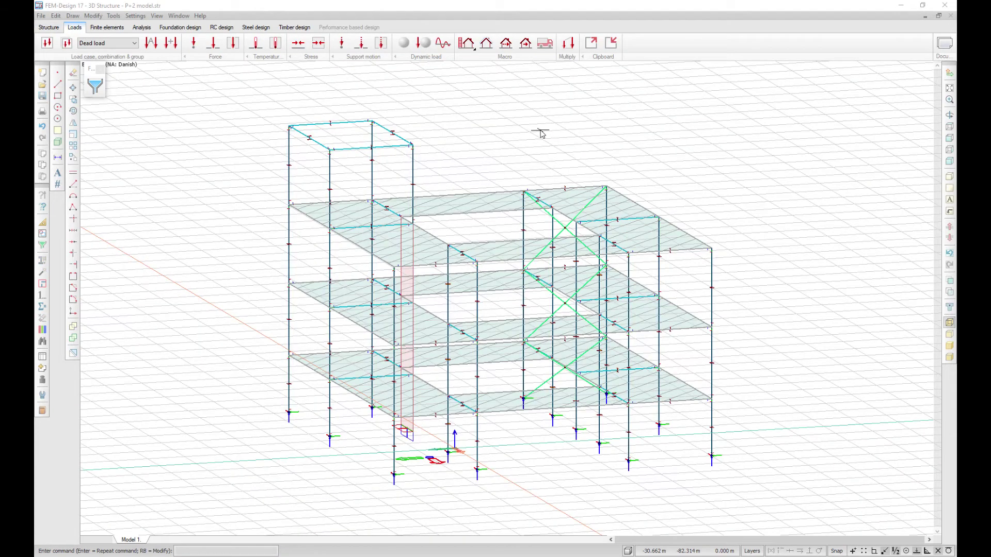
Set notional load conversion factor 1, weighting Dead 1, Live 2 and Snow 1.5.
click(525, 45)
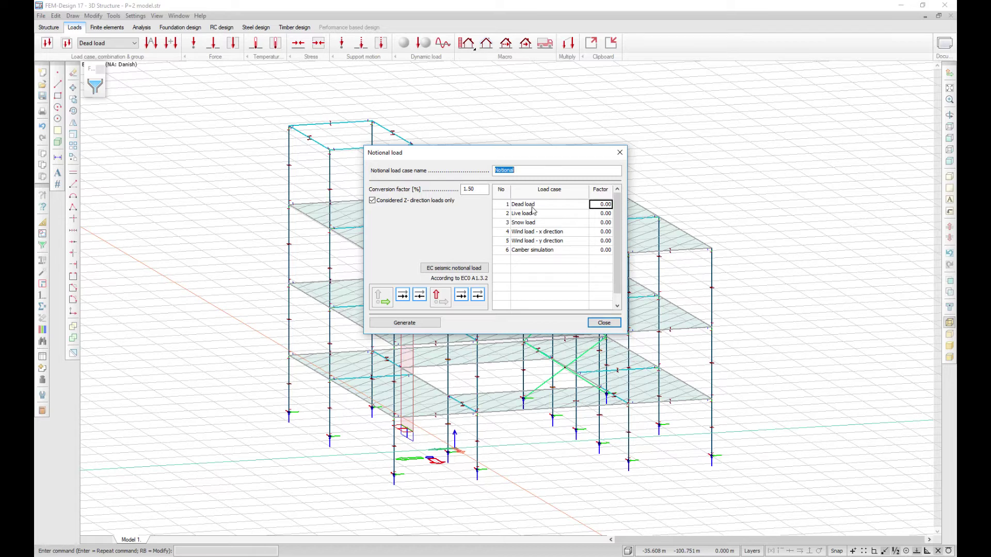
click(530, 171)
drag(479, 188, 460, 190)
text(1)
click(607, 205)
text(1)
click(611, 214)
text(2)
click(609, 223)
text(1)
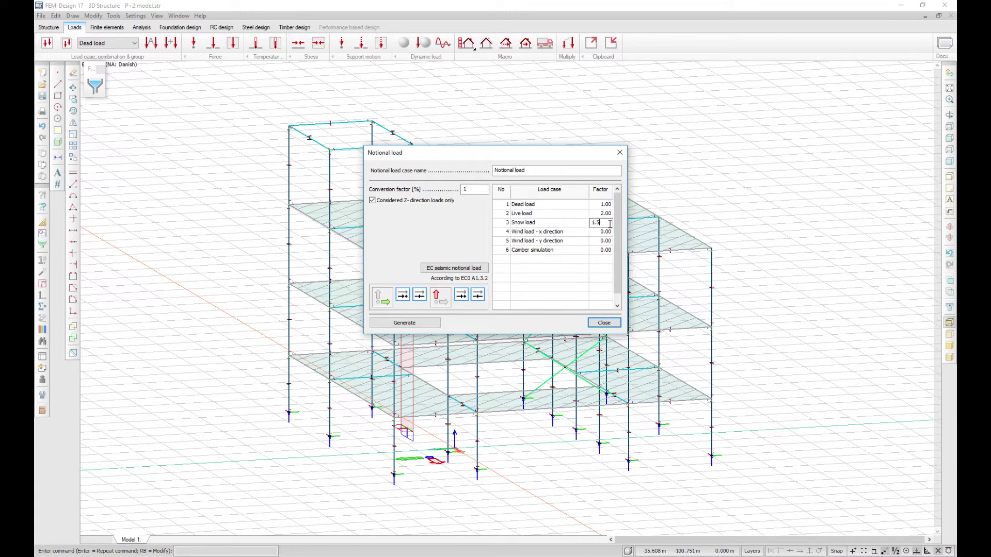
text(.5)
click(604, 262)
Generate the notional load cases and close the generator.
click(404, 323)
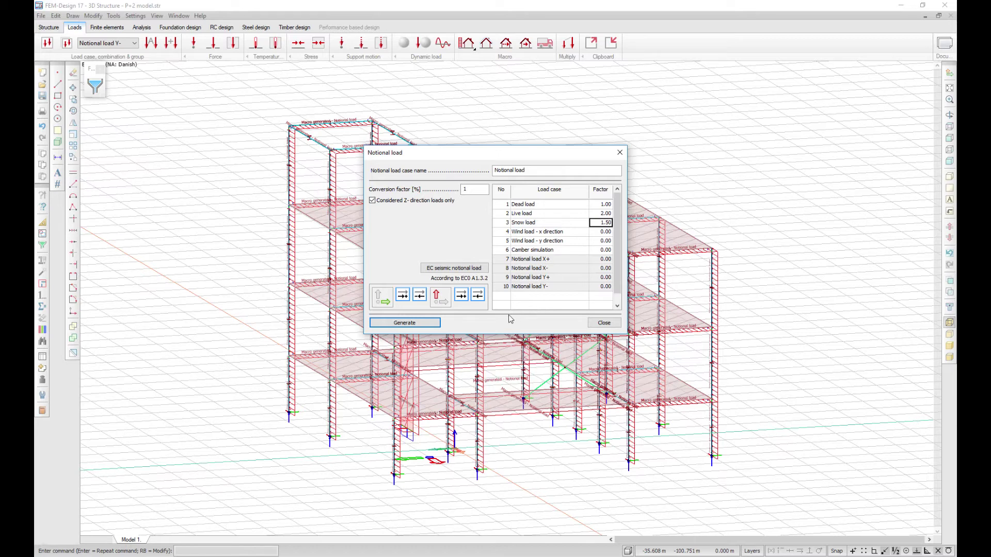
click(404, 295)
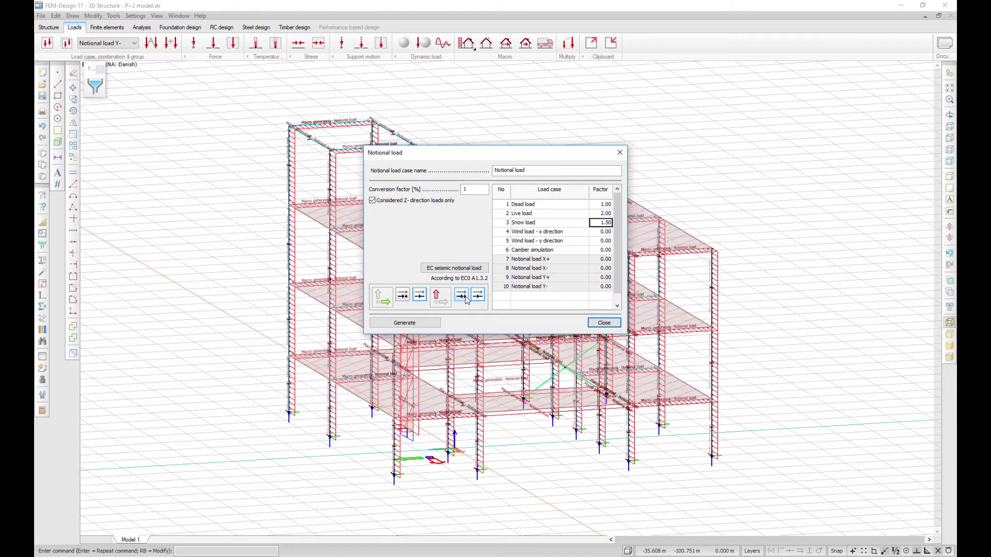
click(480, 295)
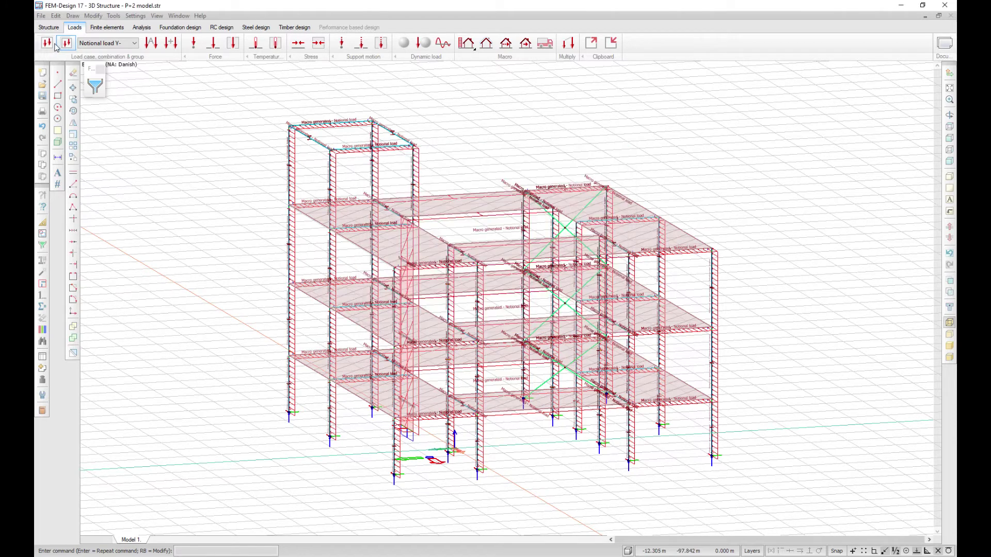
In Load cases, select the Notional load X+, X-, Y+ and Y- cases.
click(50, 45)
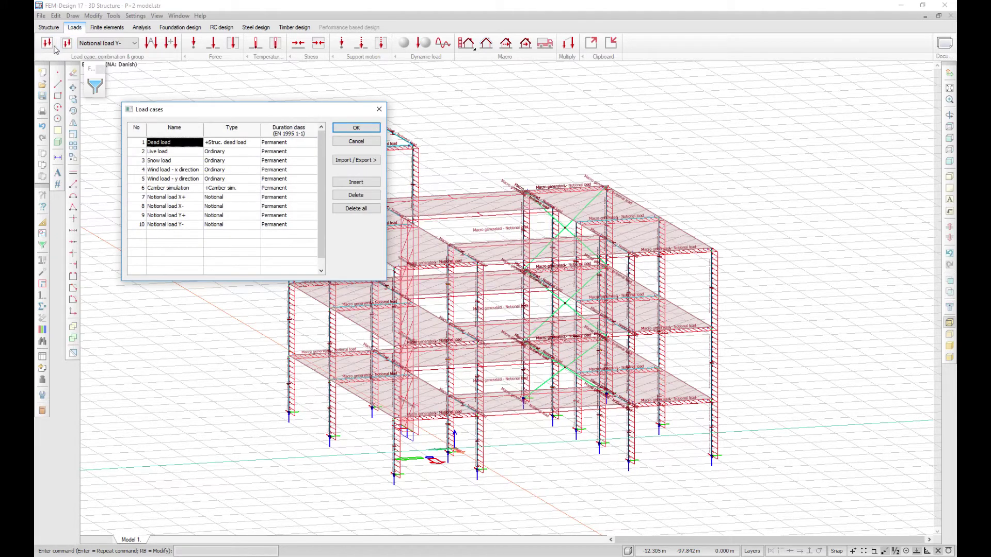
click(184, 198)
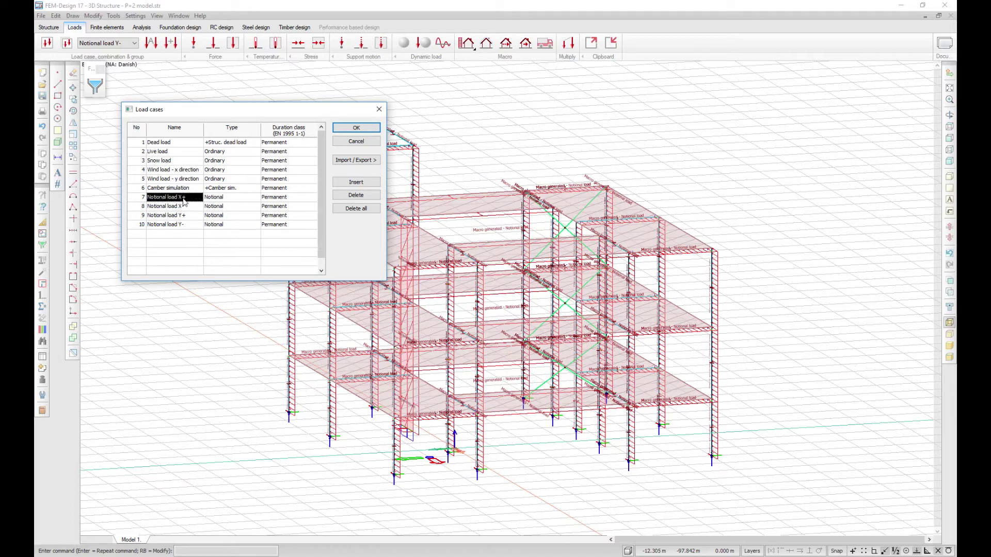
click(186, 207)
click(187, 216)
click(189, 225)
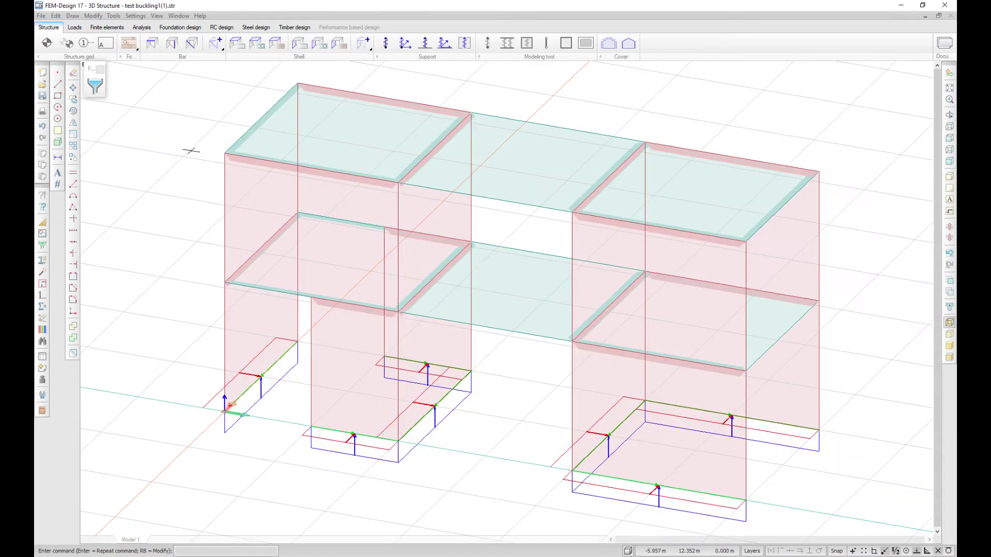
In Analysis settings, keep identical-copy checking off for loads, structural elements only.
click(135, 16)
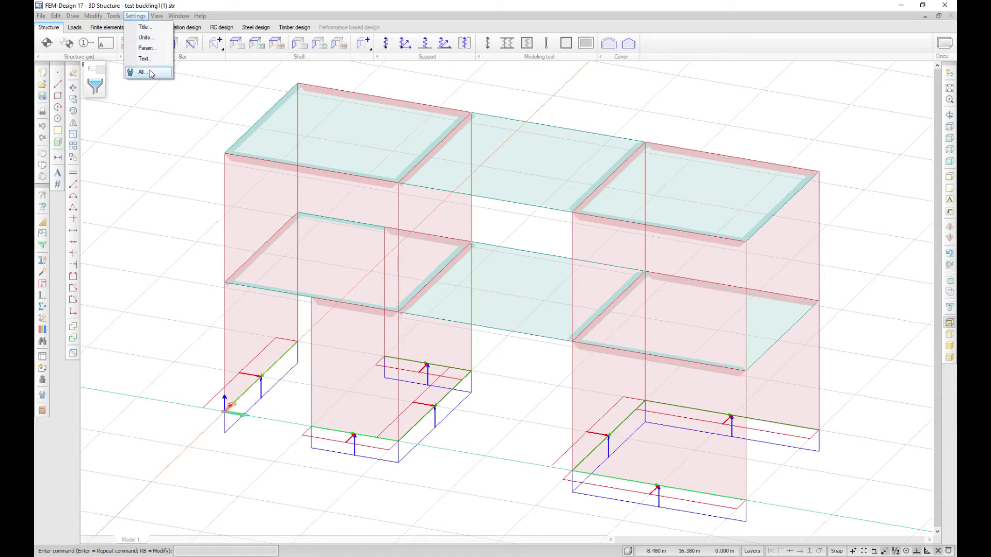
click(141, 72)
click(393, 211)
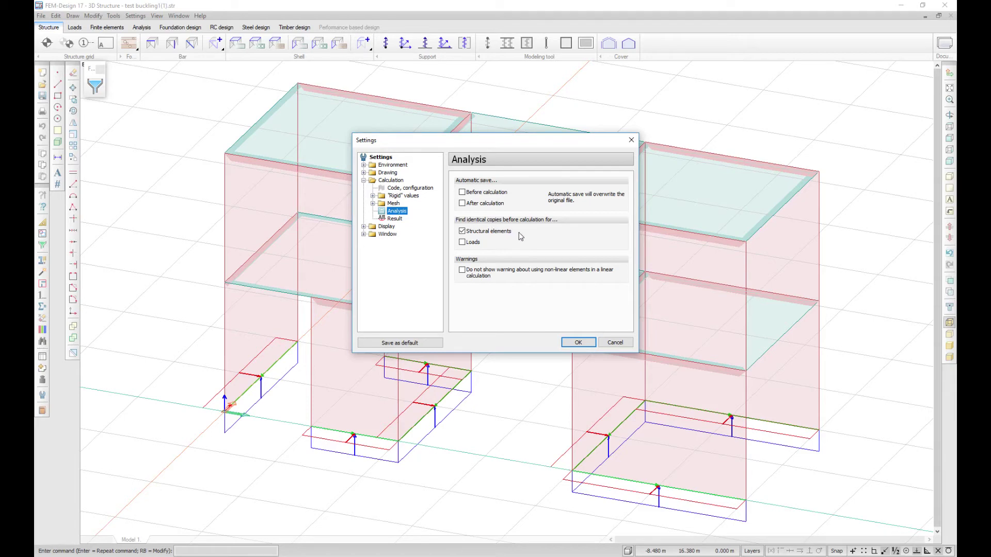
click(462, 243)
click(463, 243)
click(577, 342)
Calculate with load combinations, keeping the duplicate element instead of deleting it.
click(141, 27)
click(46, 43)
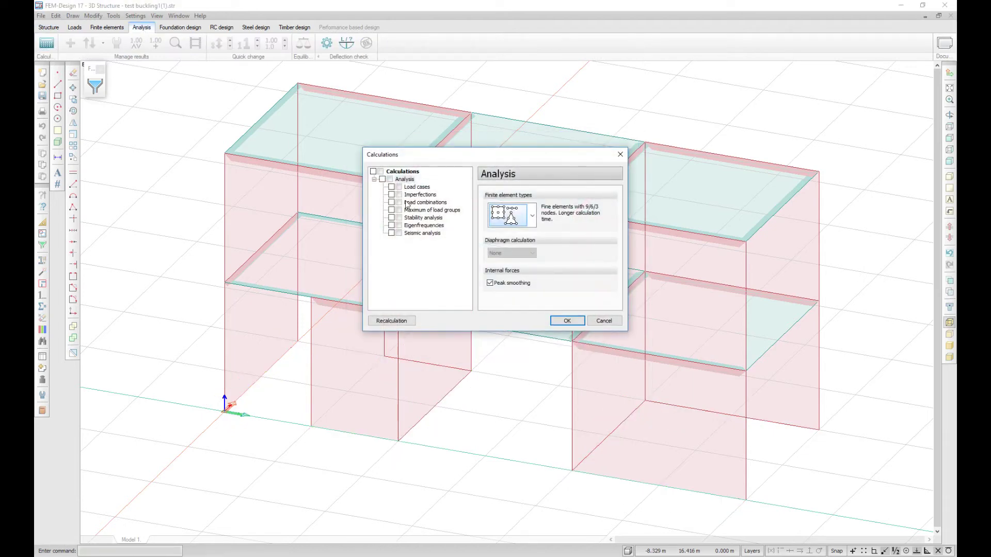
click(391, 203)
click(566, 321)
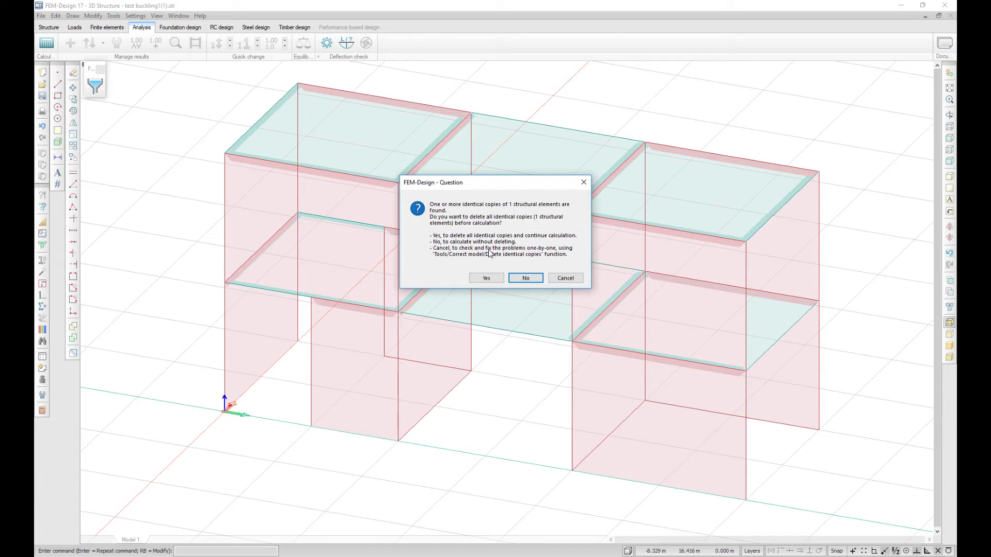
click(525, 278)
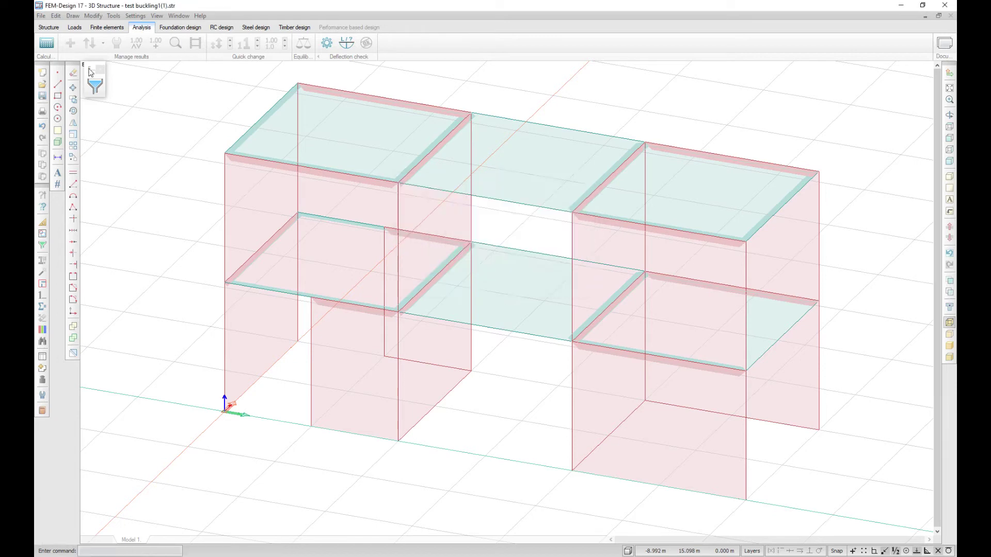
click(52, 45)
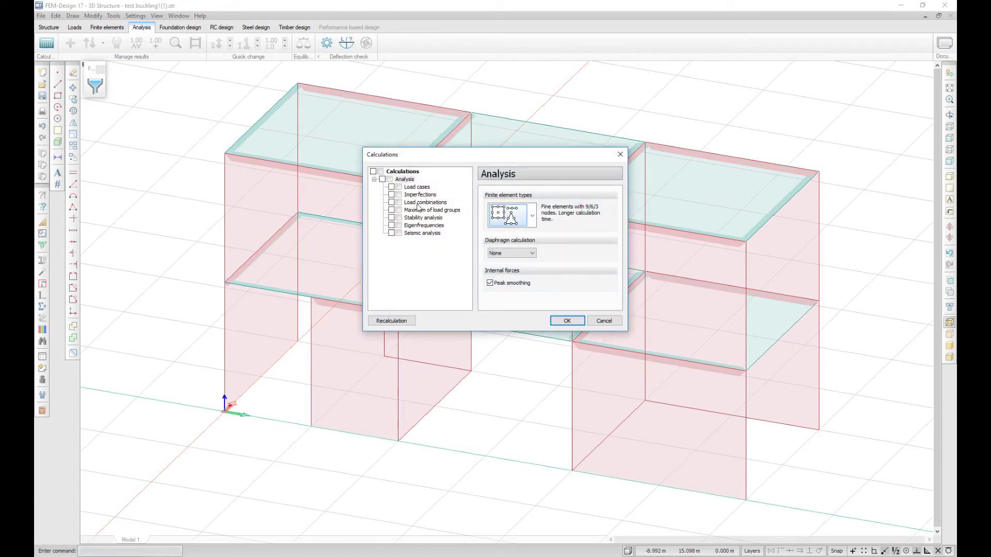
Set the diaphragm calculation to Fully rigid.
click(527, 254)
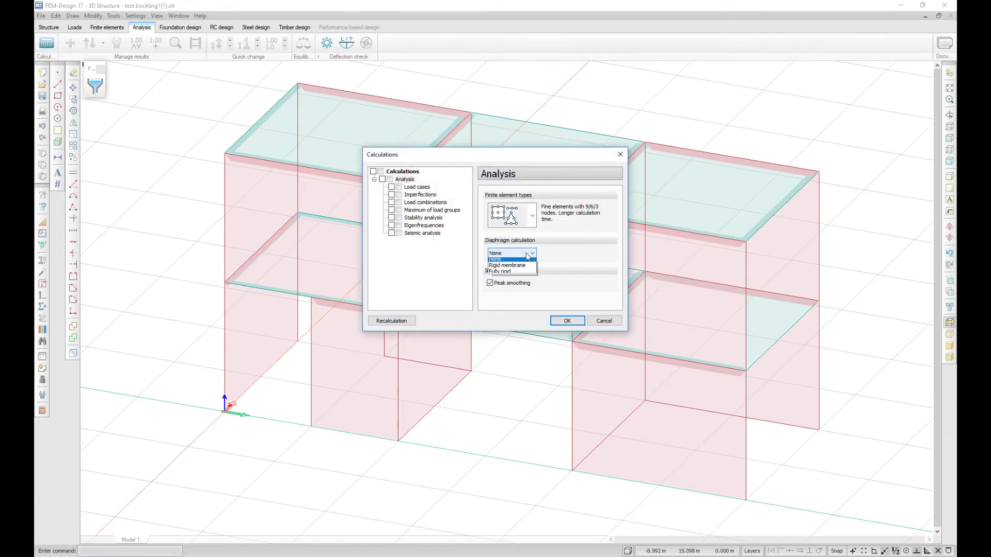
click(516, 274)
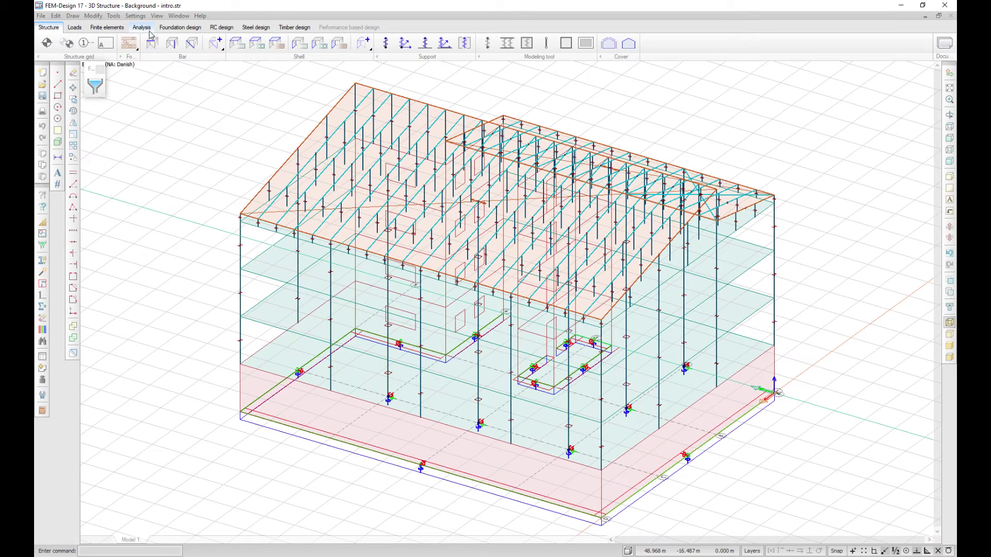
Add the load combinations setup table to documentation and close without calculating.
click(46, 43)
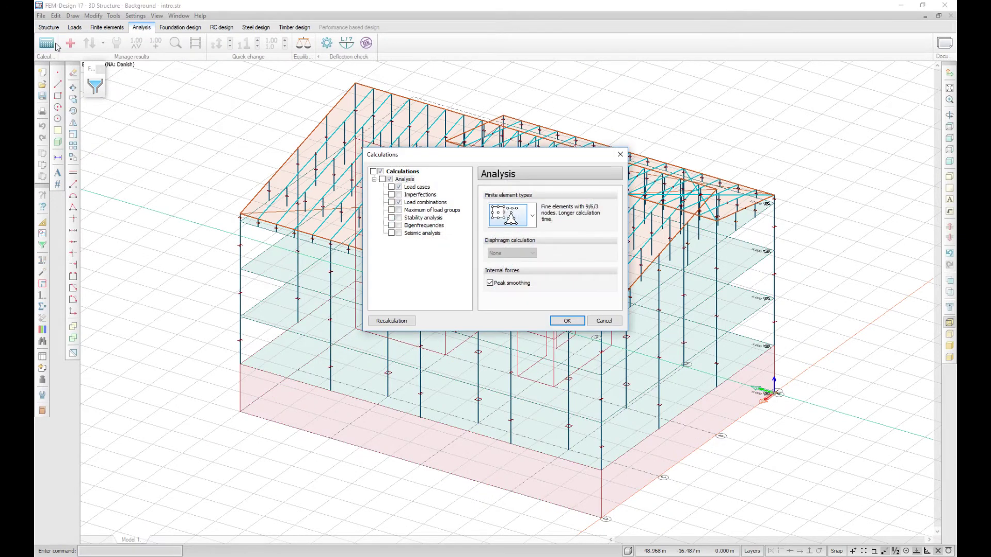
click(425, 203)
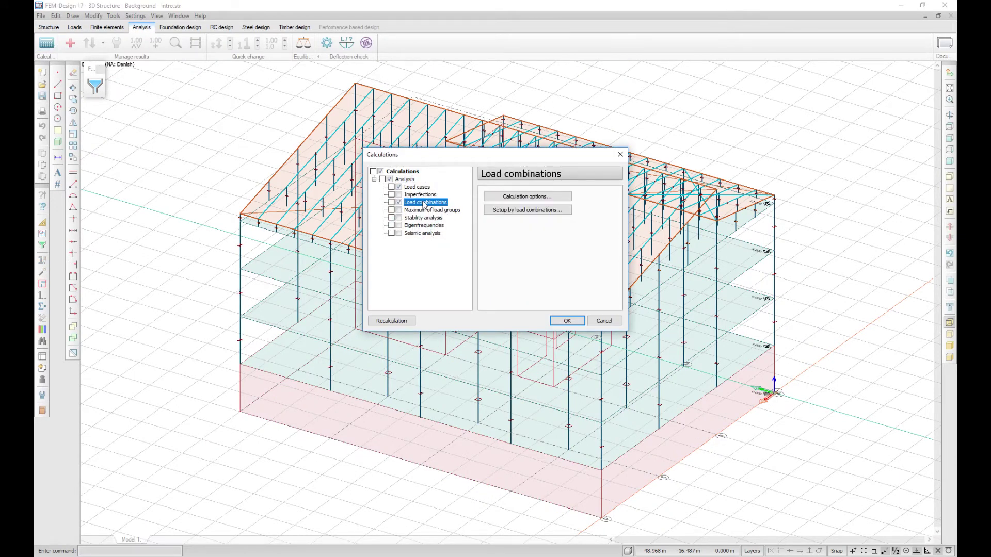
click(507, 210)
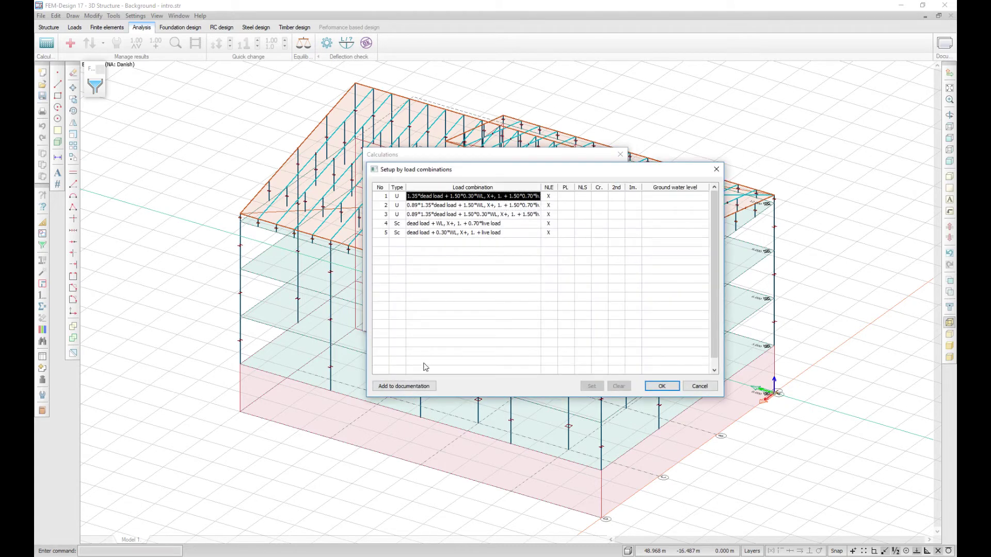
click(415, 387)
key(Return)
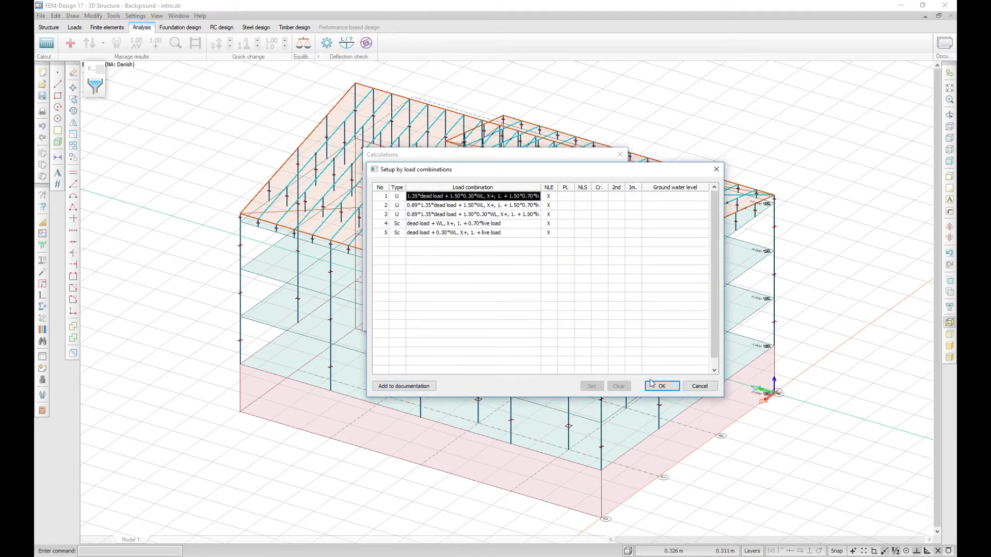
click(661, 386)
click(604, 321)
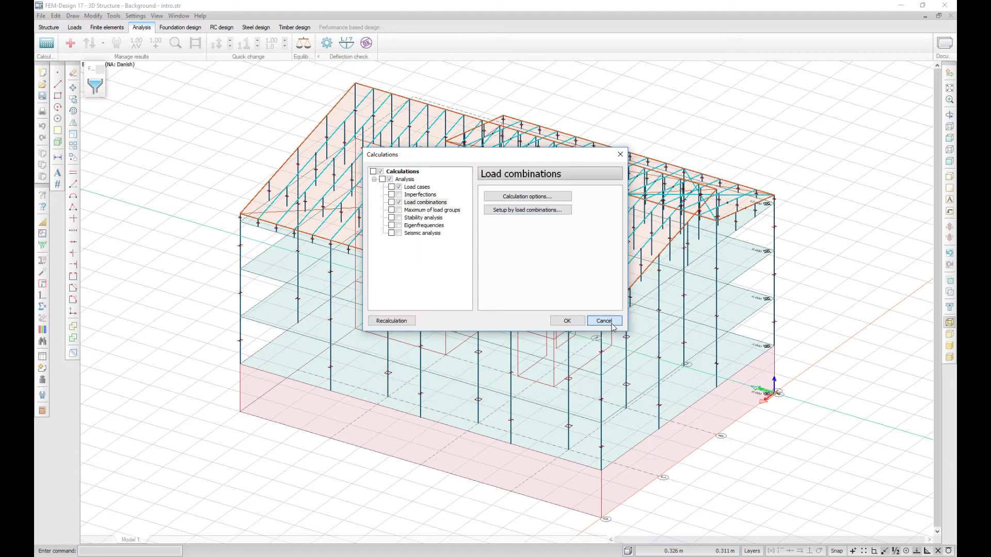
In Documentation's Loads tables, select Load combinations analysis setup.
click(944, 45)
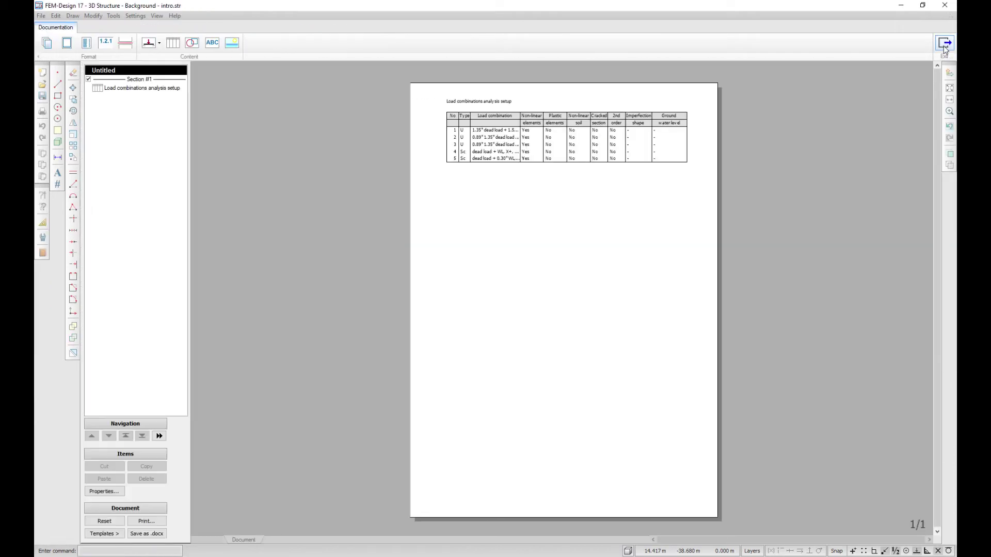
click(178, 43)
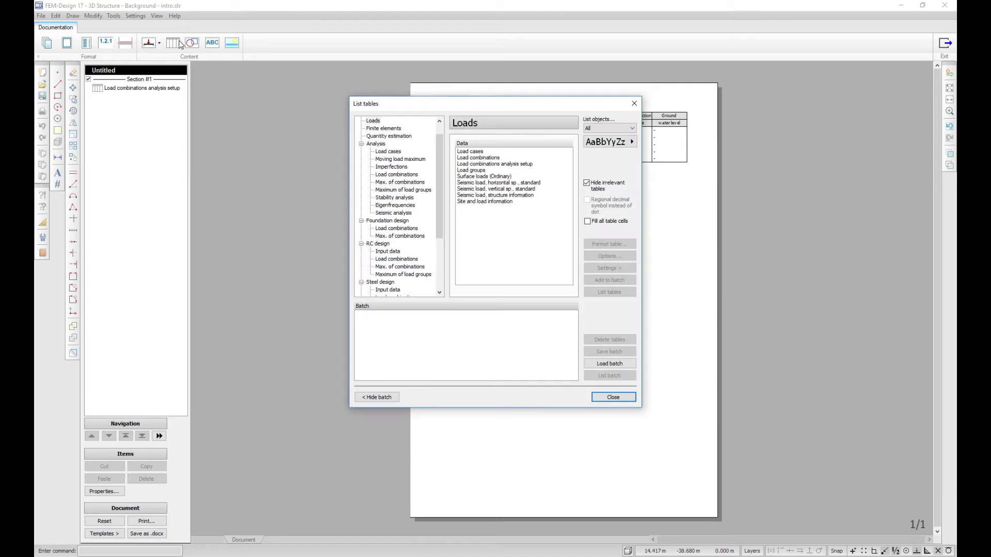
click(376, 122)
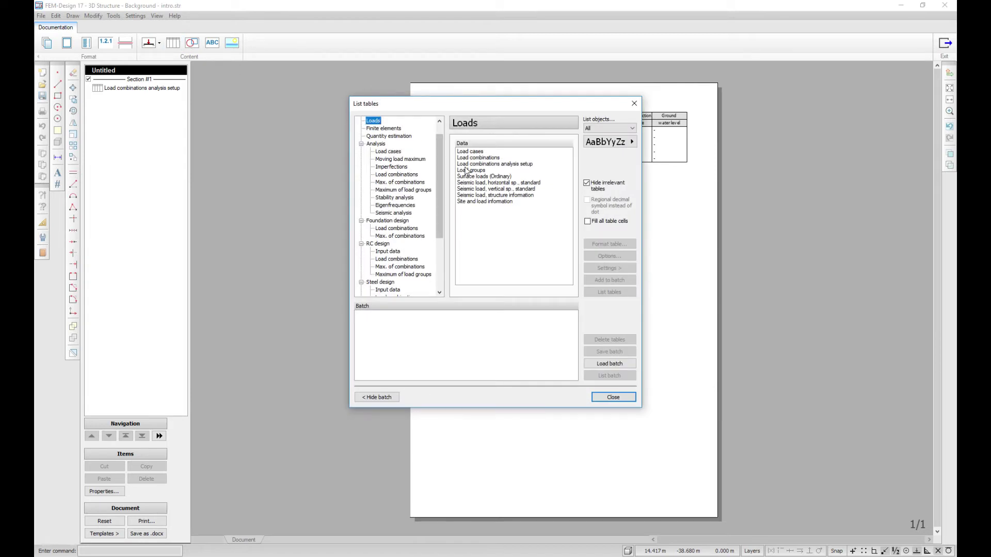
click(509, 164)
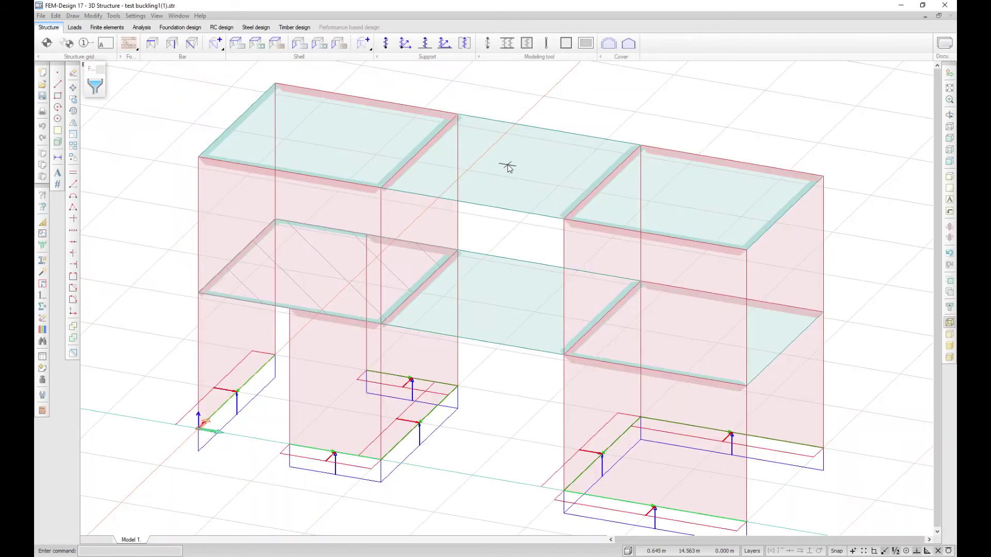
Plot load combination translational displacements as a colour palette on the model.
click(142, 27)
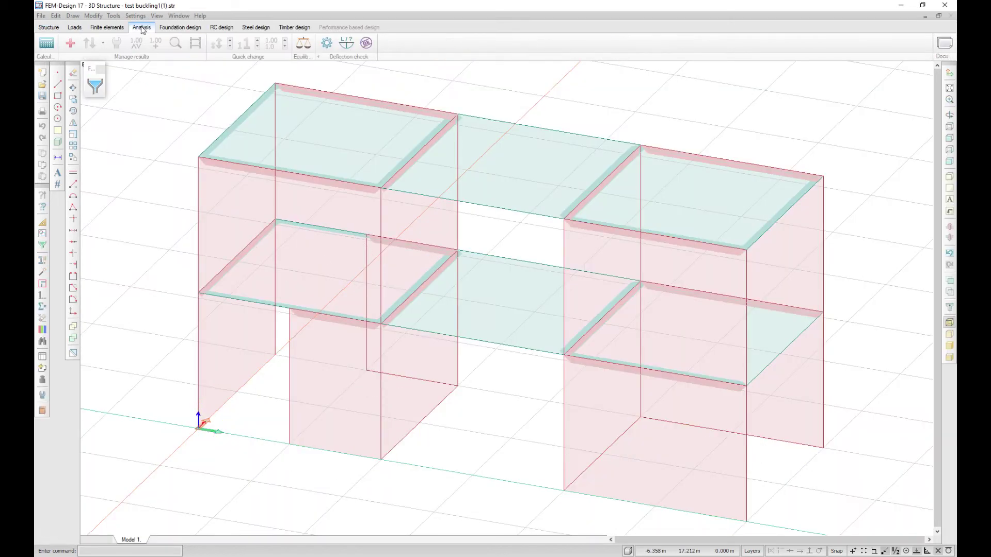
click(72, 45)
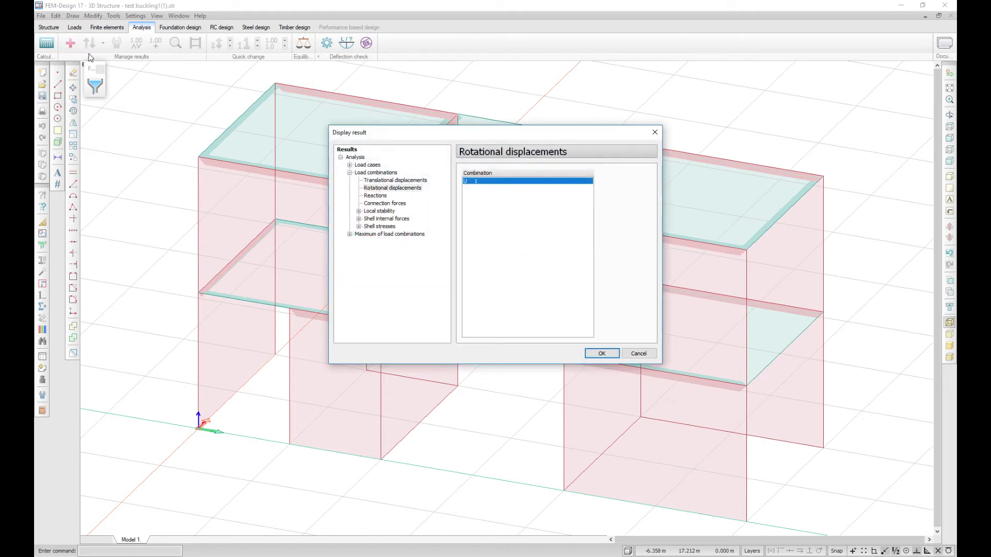
click(392, 180)
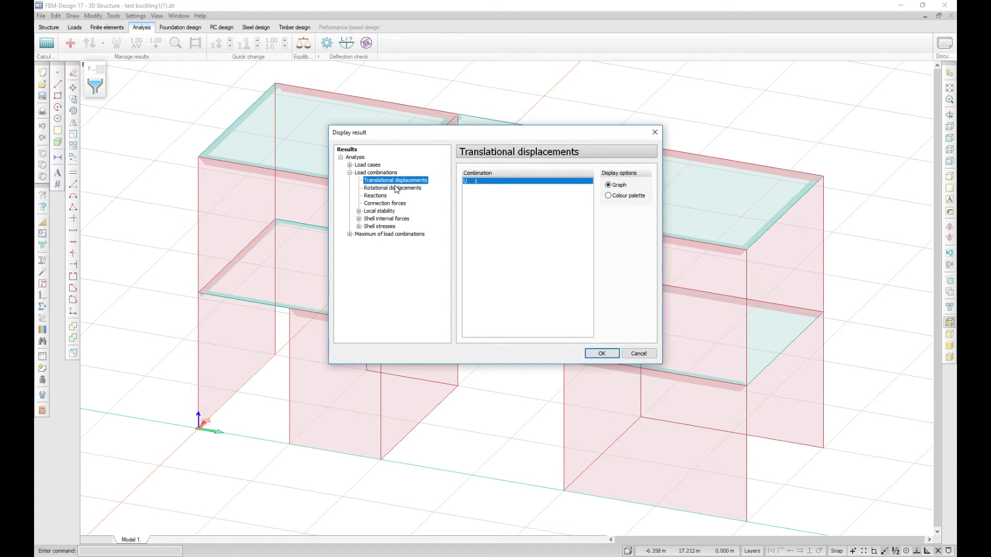
click(396, 189)
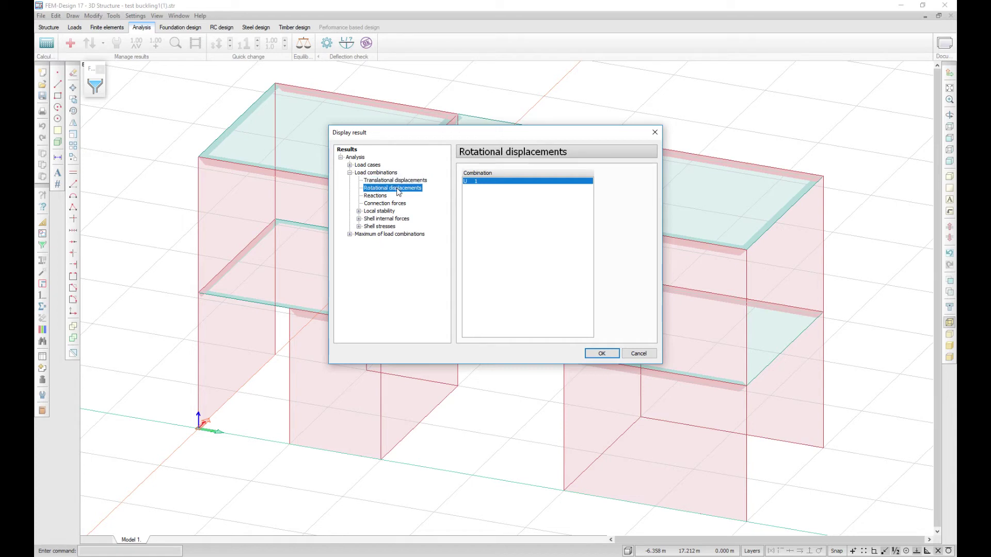
click(392, 180)
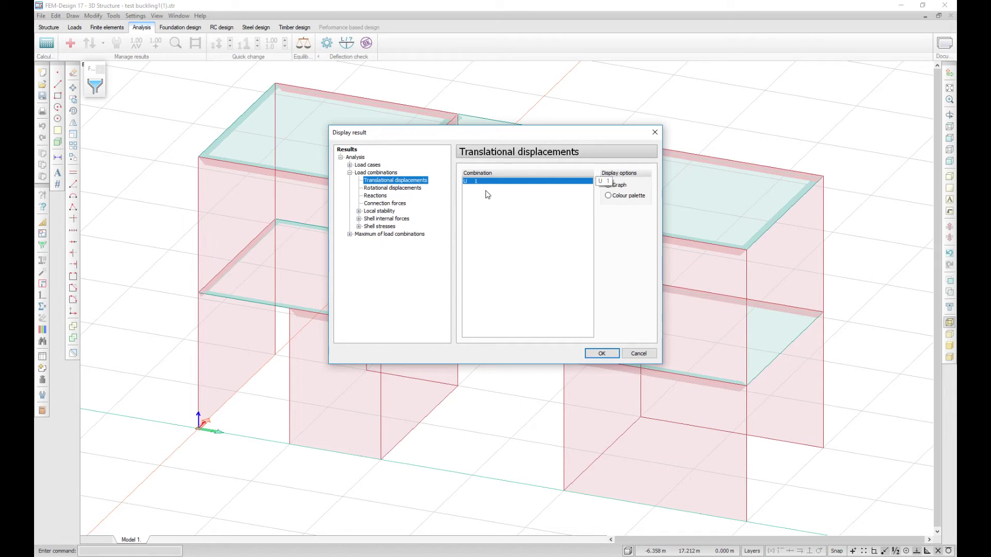
click(607, 197)
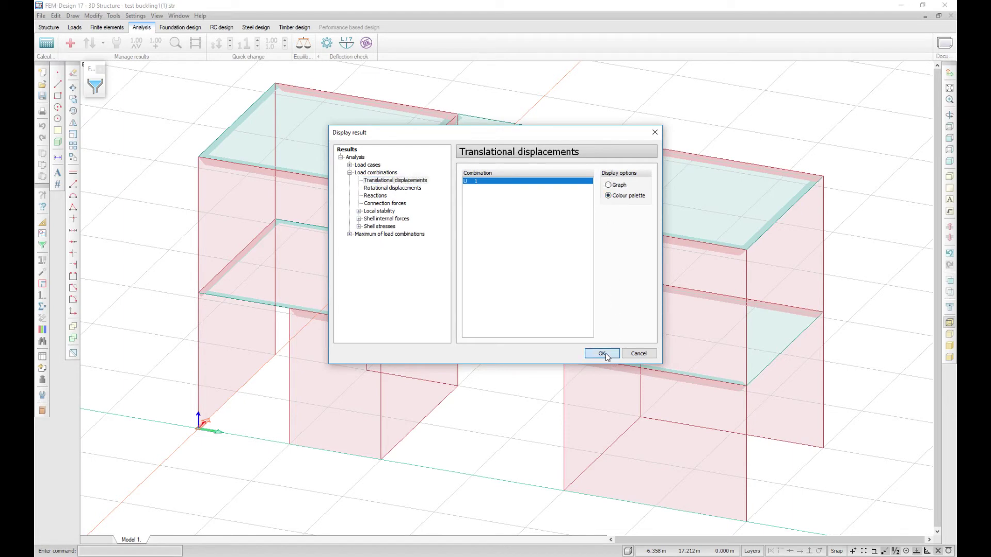
click(602, 354)
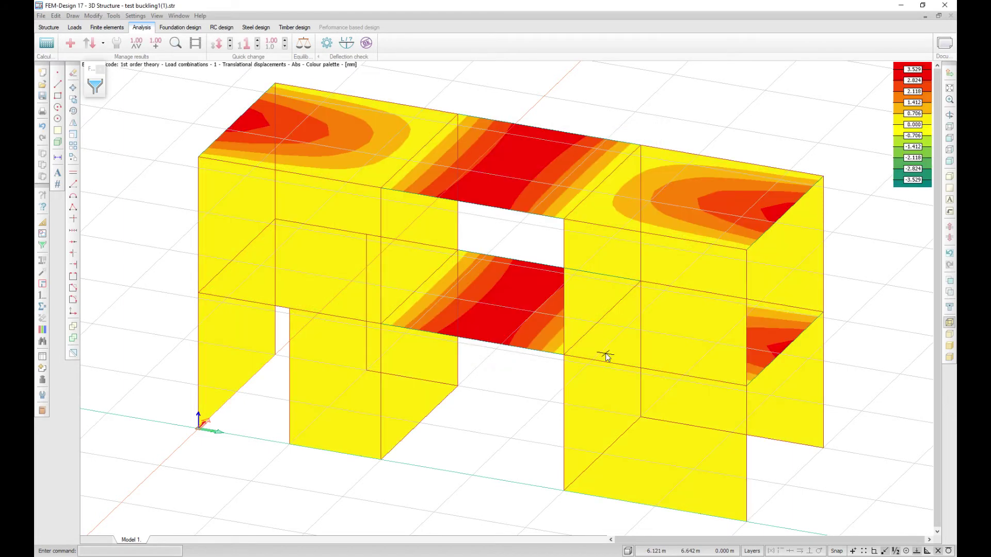
click(69, 43)
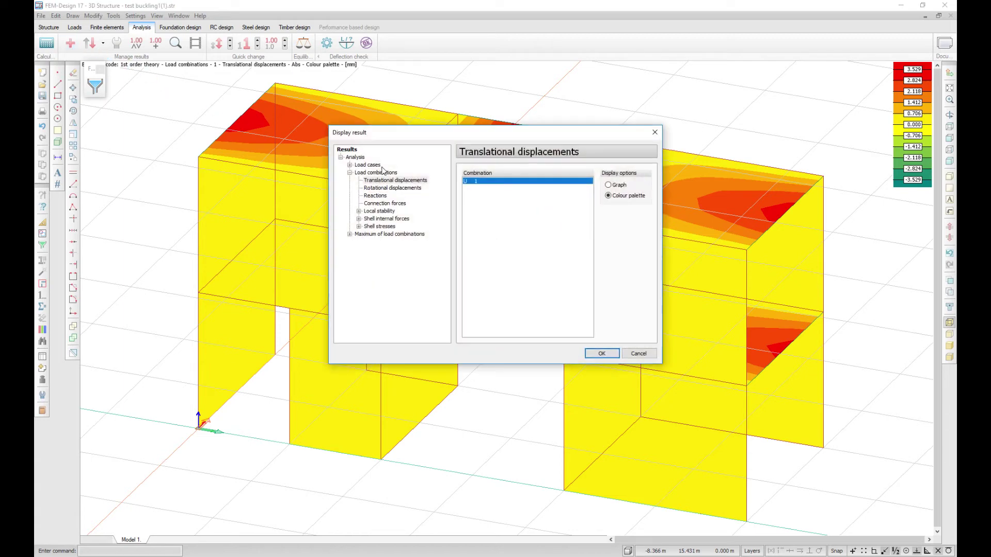
Plot rotational displacements and compare x, x', line-parallel and plane-perpendicular components.
click(391, 188)
click(600, 353)
click(116, 44)
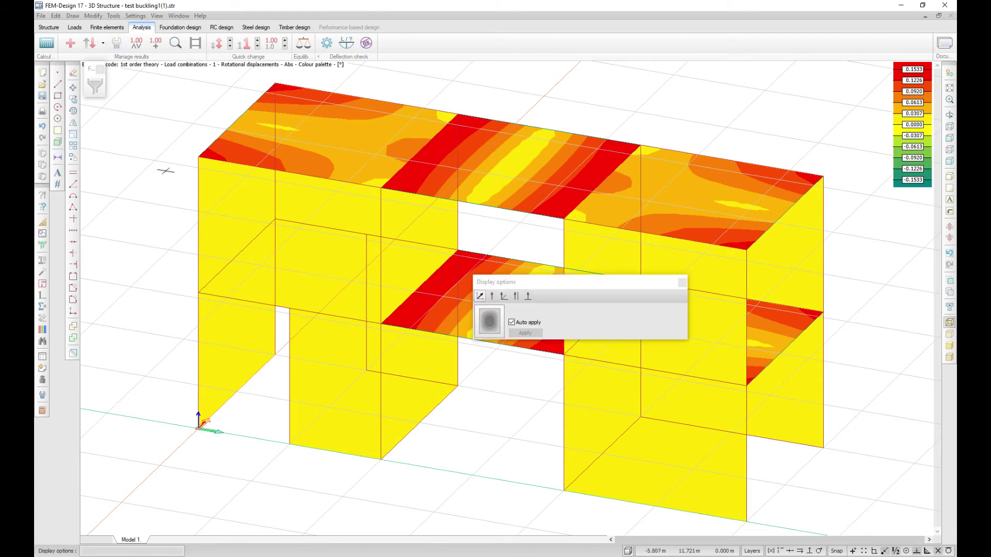
click(491, 297)
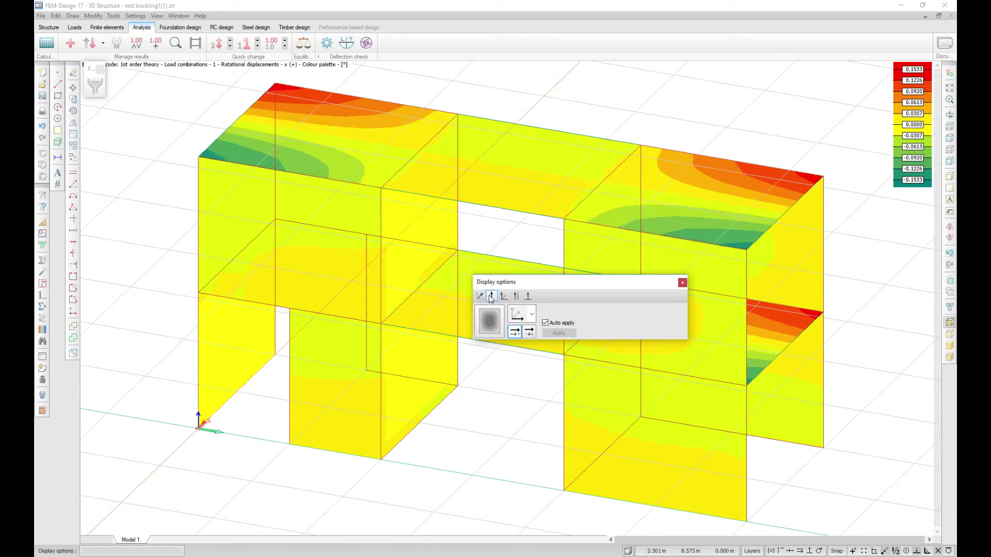
click(504, 296)
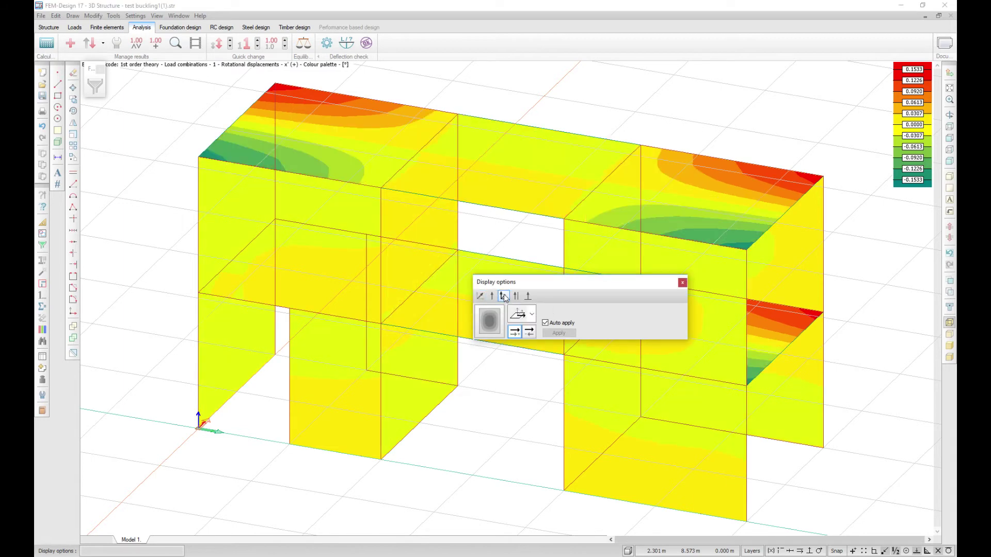
click(517, 297)
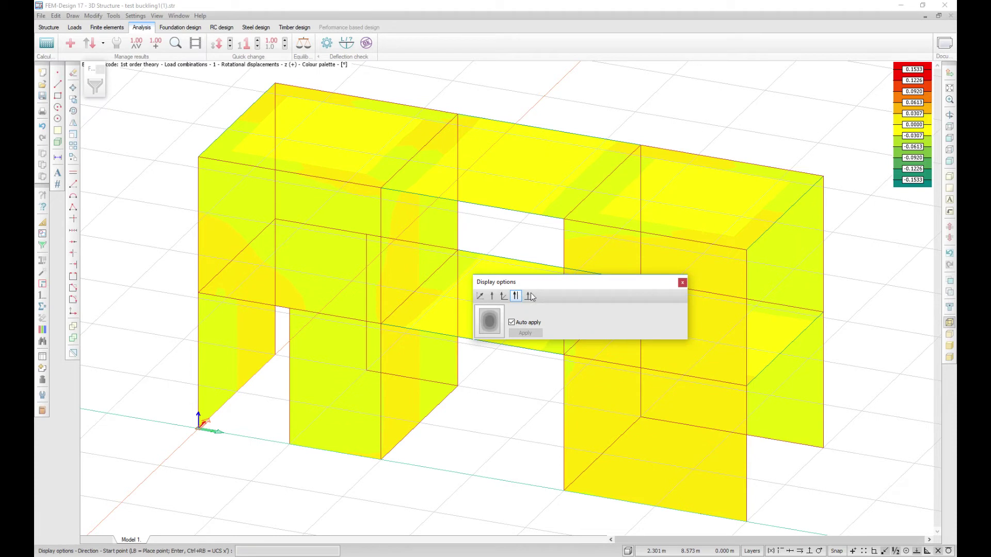
click(529, 296)
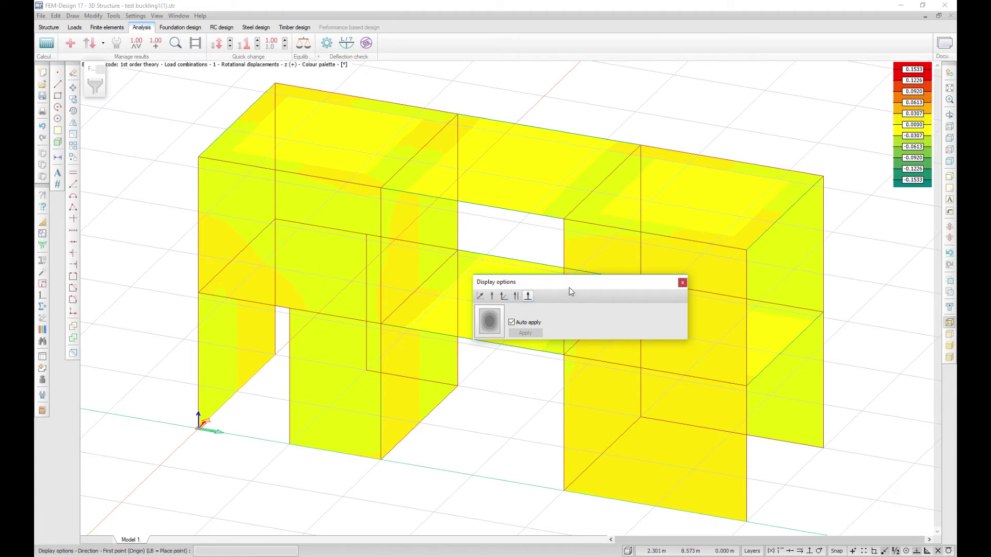
click(492, 296)
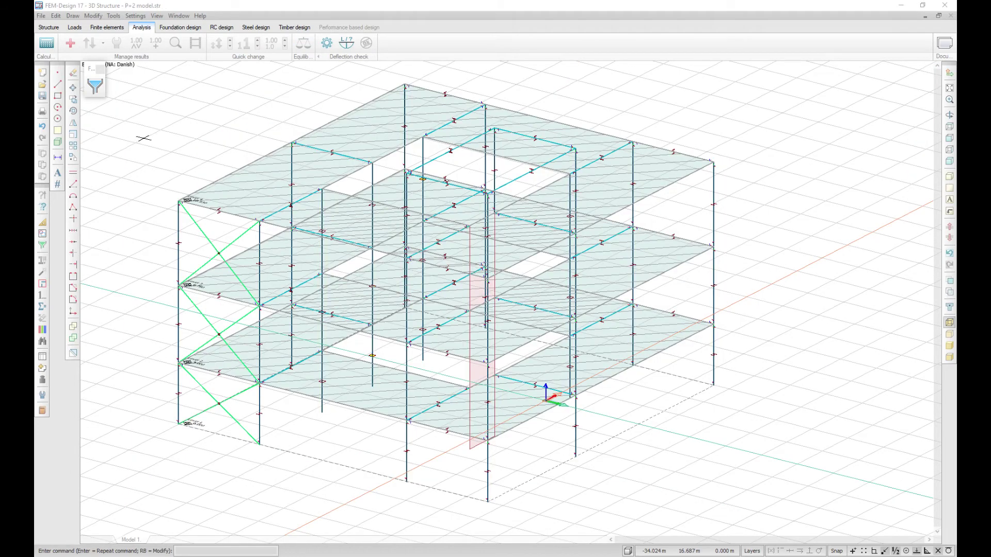
Display the Eigenfrequencies shear centre results and view the storey from above.
click(71, 42)
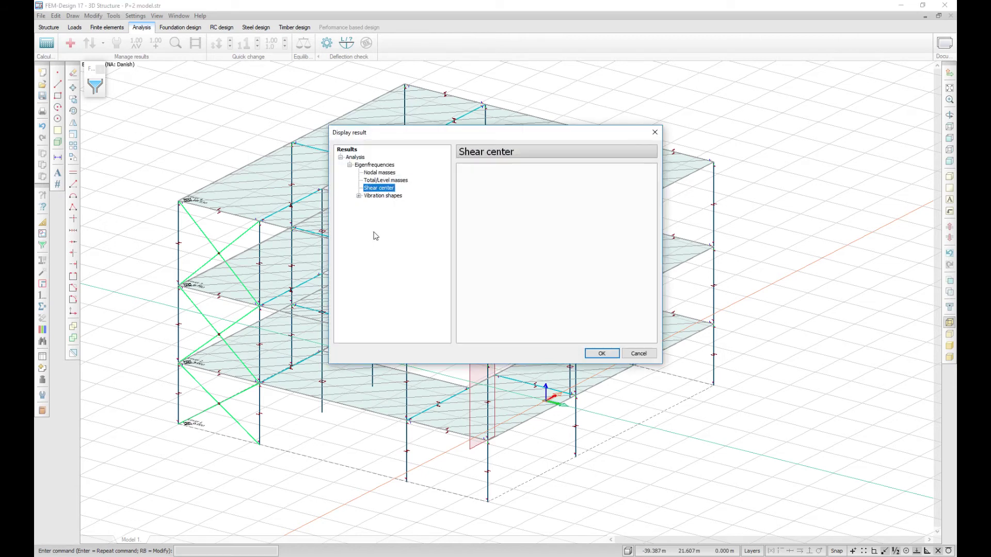
click(389, 165)
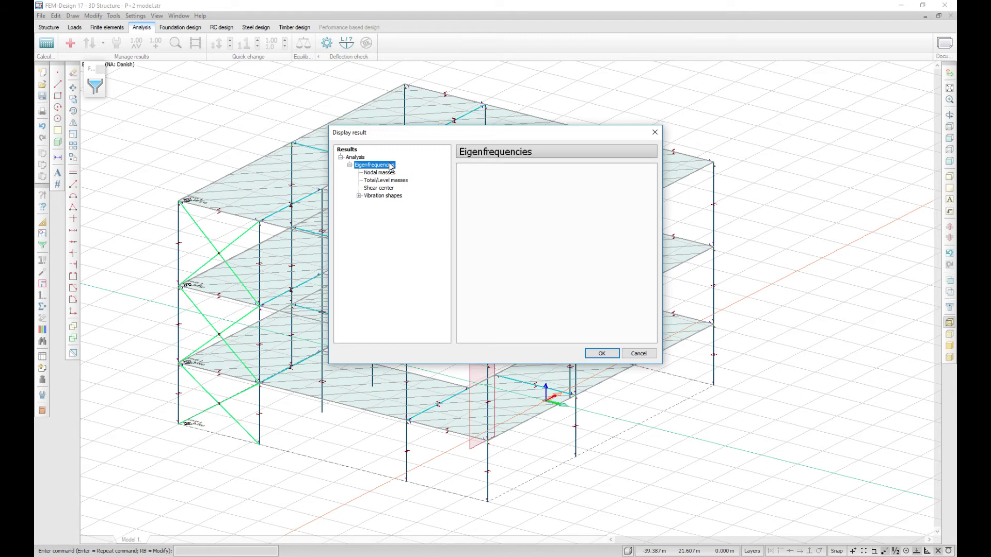
click(390, 188)
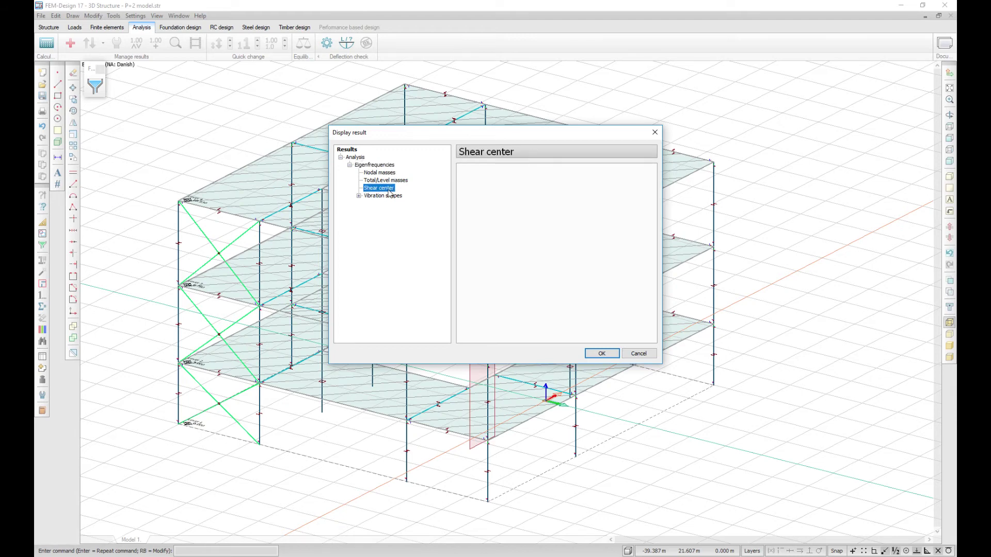
click(602, 353)
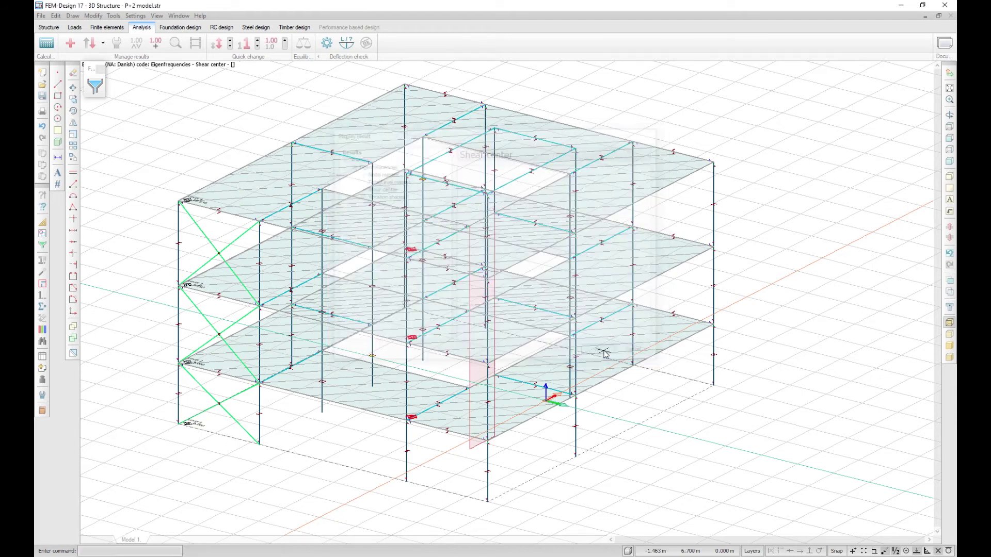
click(950, 126)
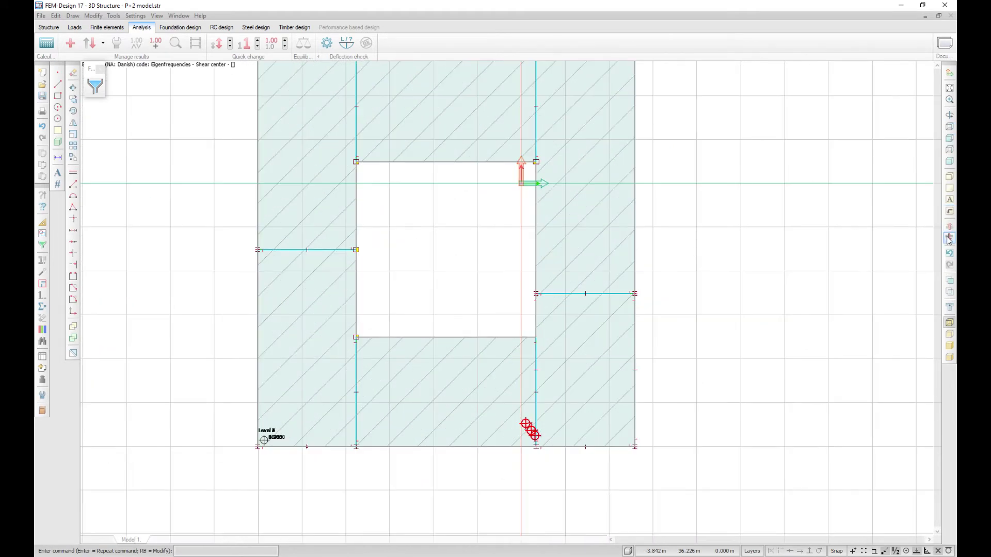
Label the shear centre's numeric values on the model.
click(154, 44)
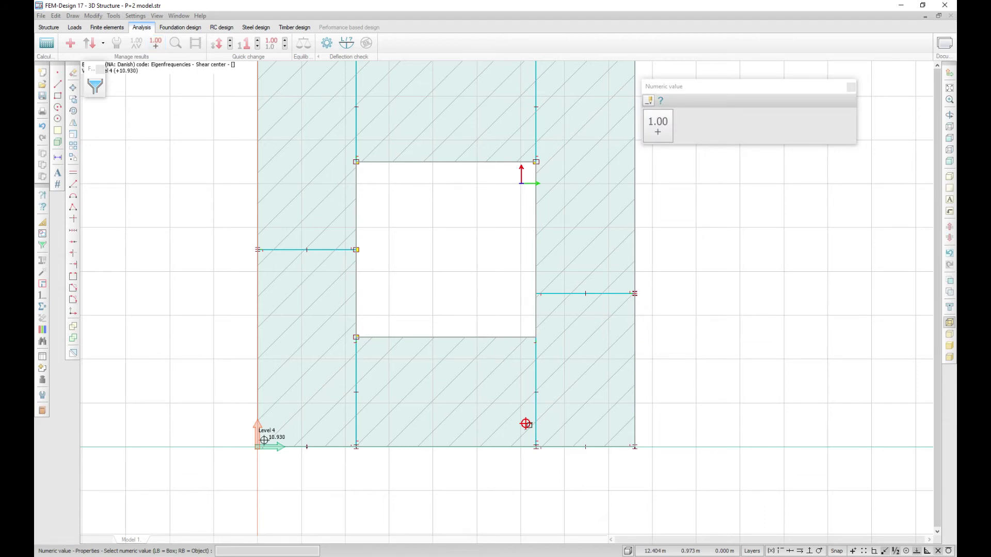
click(527, 424)
key(Escape)
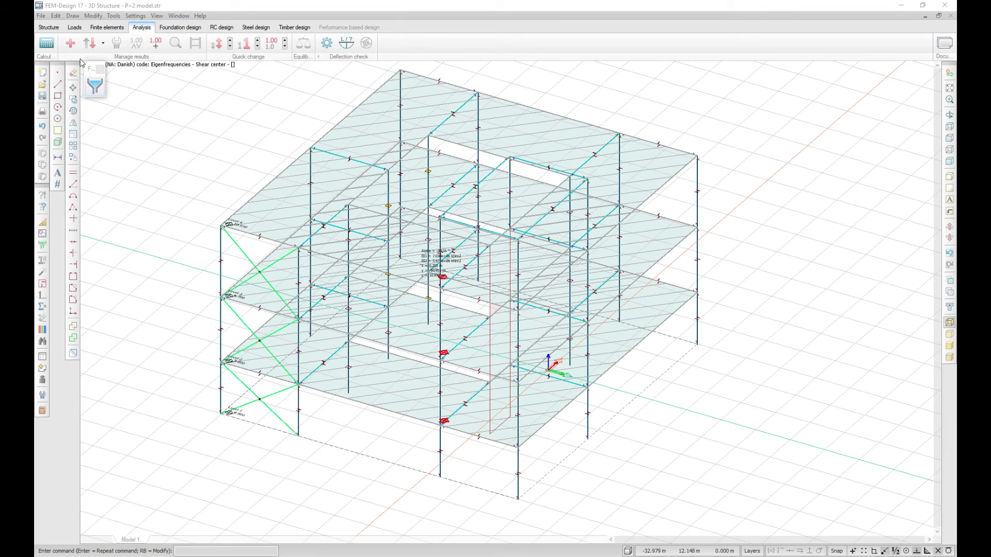
click(71, 44)
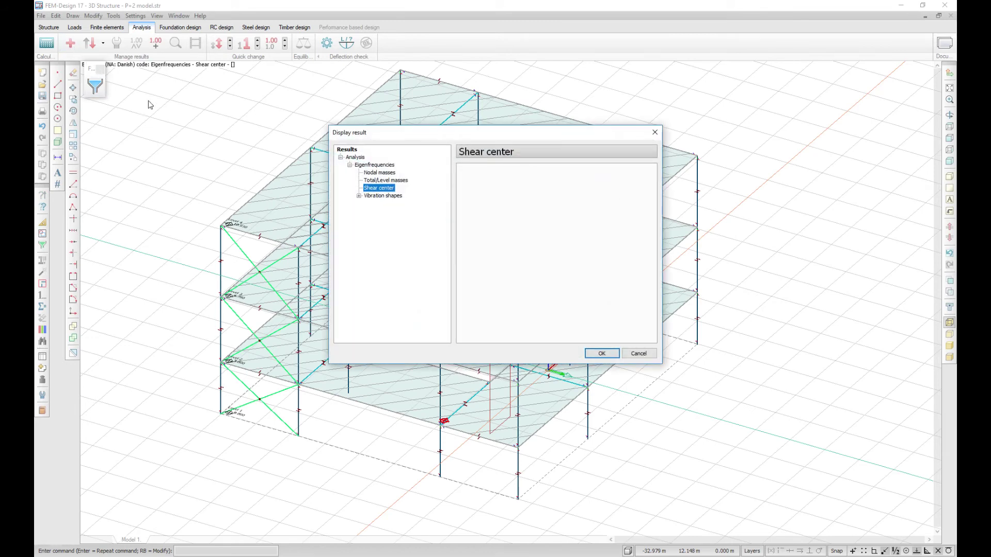
Show the eigenfrequency nodal masses on the model.
click(389, 174)
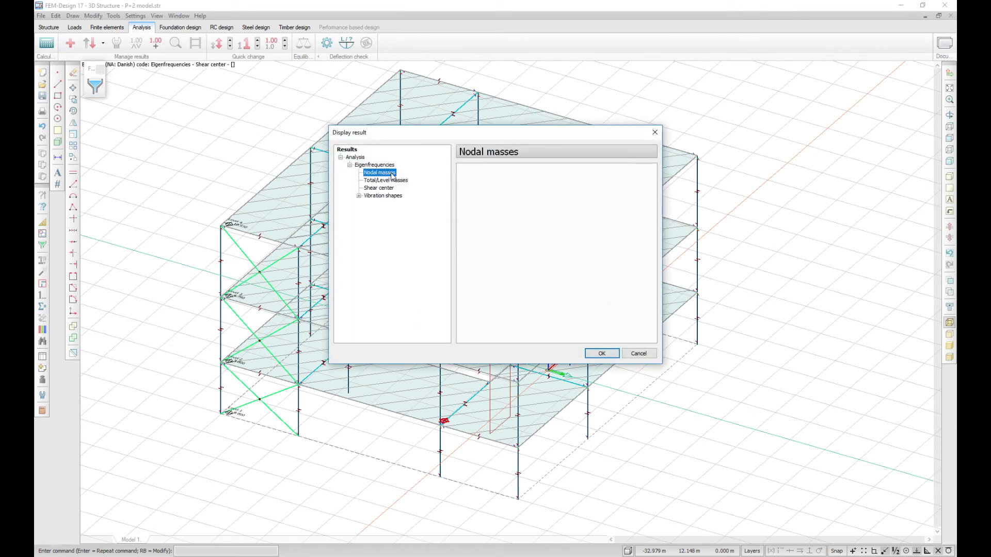
click(397, 182)
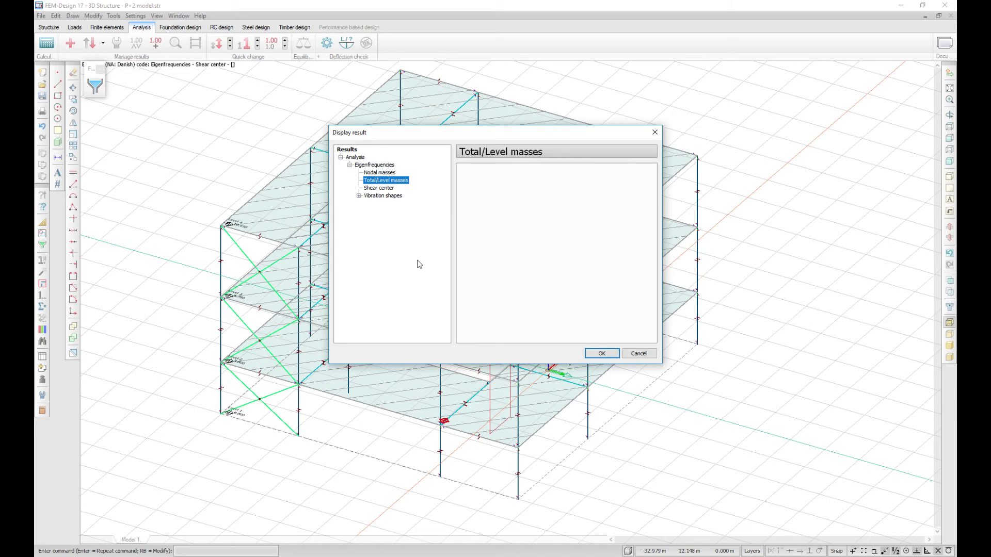
click(382, 173)
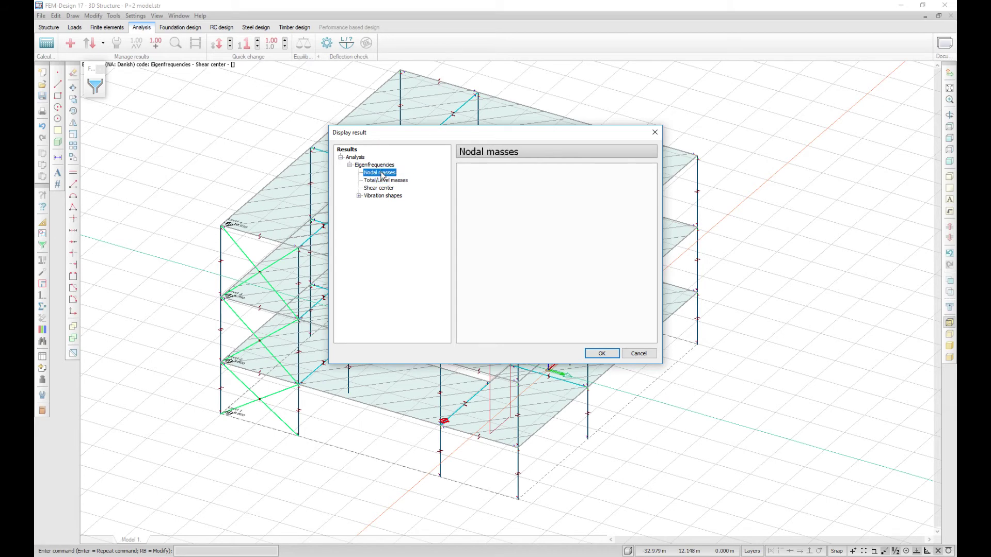
click(602, 354)
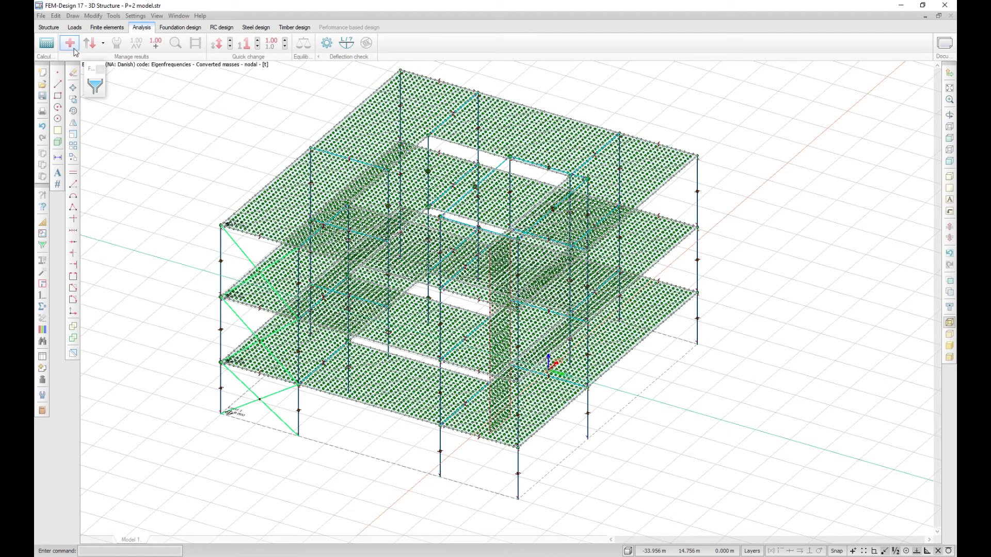
Show the total/level masses on the model and inspect a level mass.
click(95, 86)
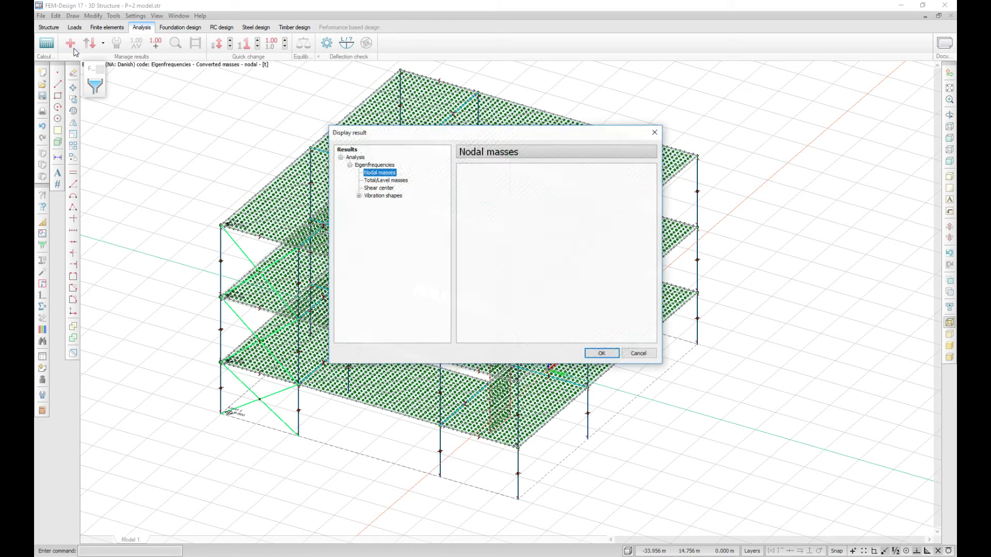
click(393, 181)
click(598, 354)
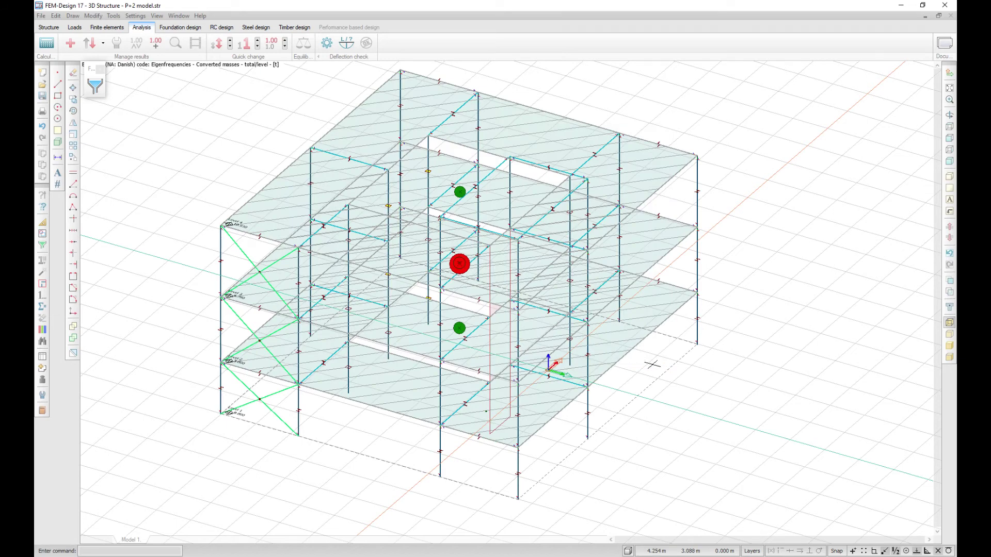
mouse_move(466, 320)
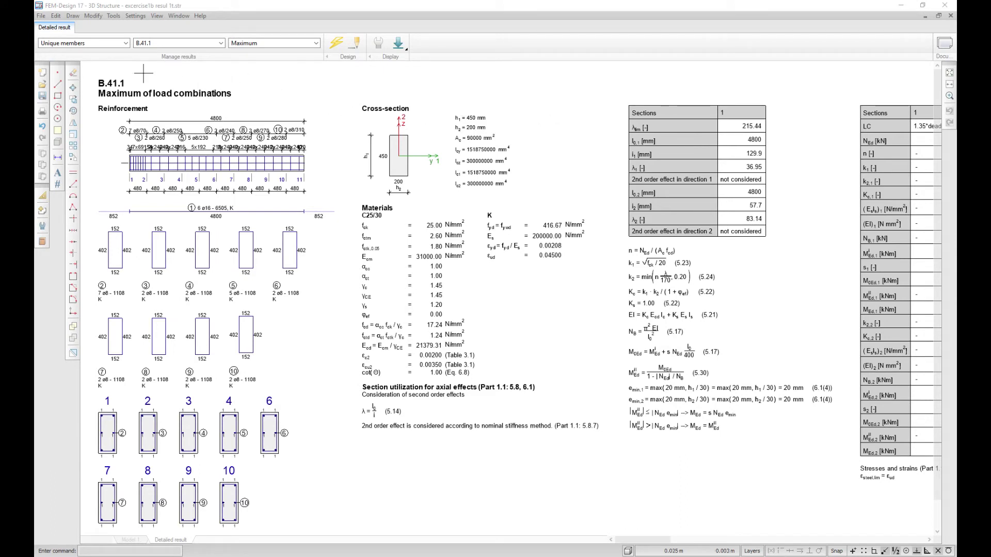
Export the detailed bar result to an AutoCAD .dwg file named 'test'.
click(42, 16)
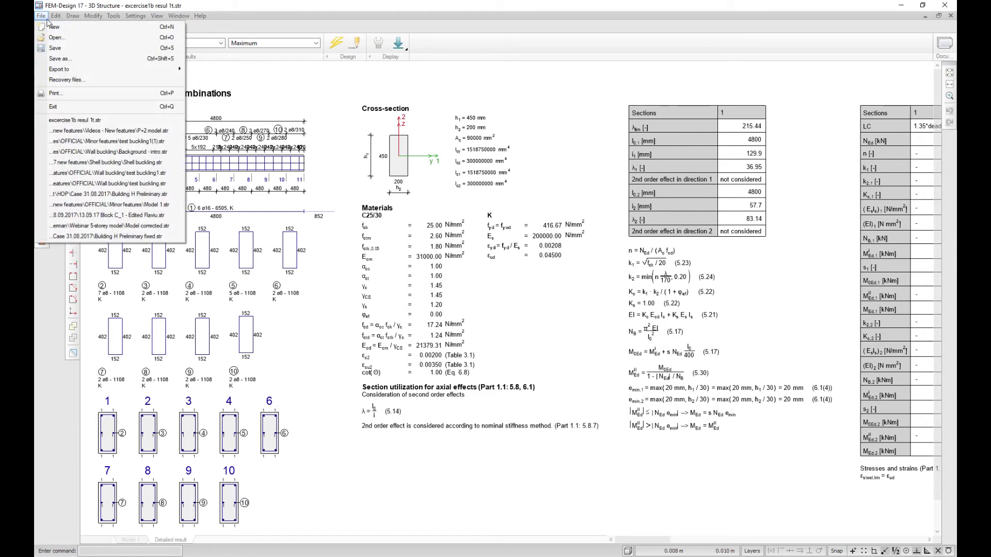
mouse_move(131, 71)
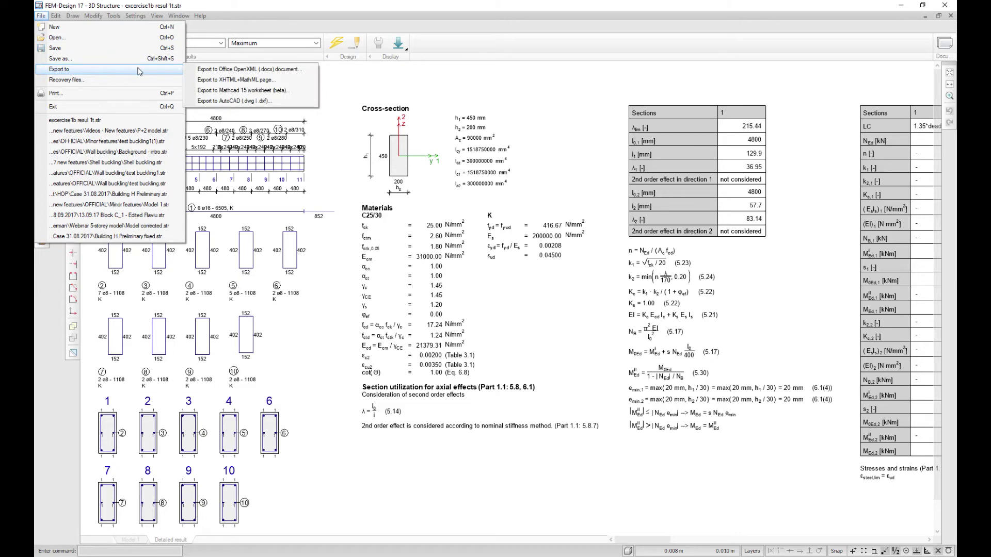
click(227, 102)
text(test)
key(Return)
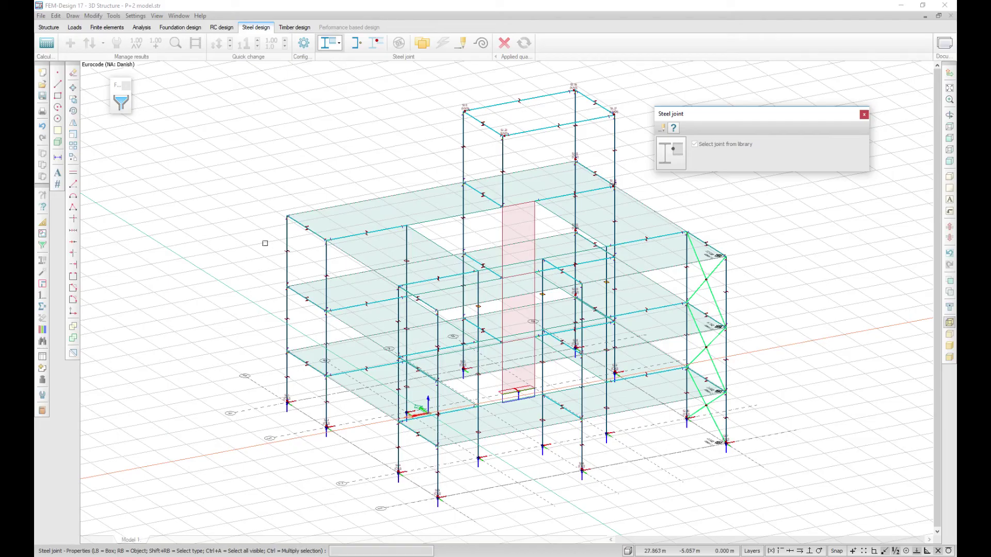
Filter the model view to show the SJ steel joints and zoom in.
click(120, 104)
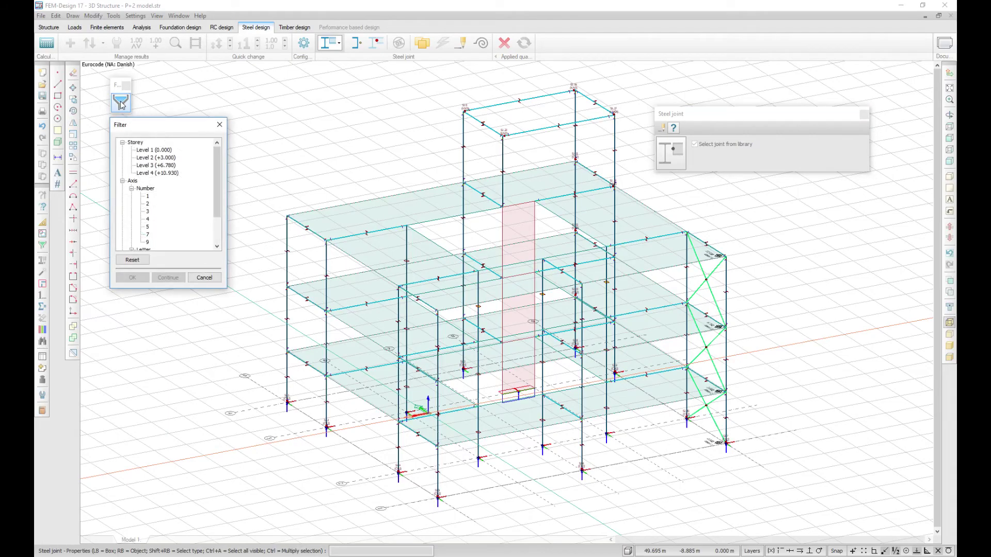
drag(216, 163, 216, 187)
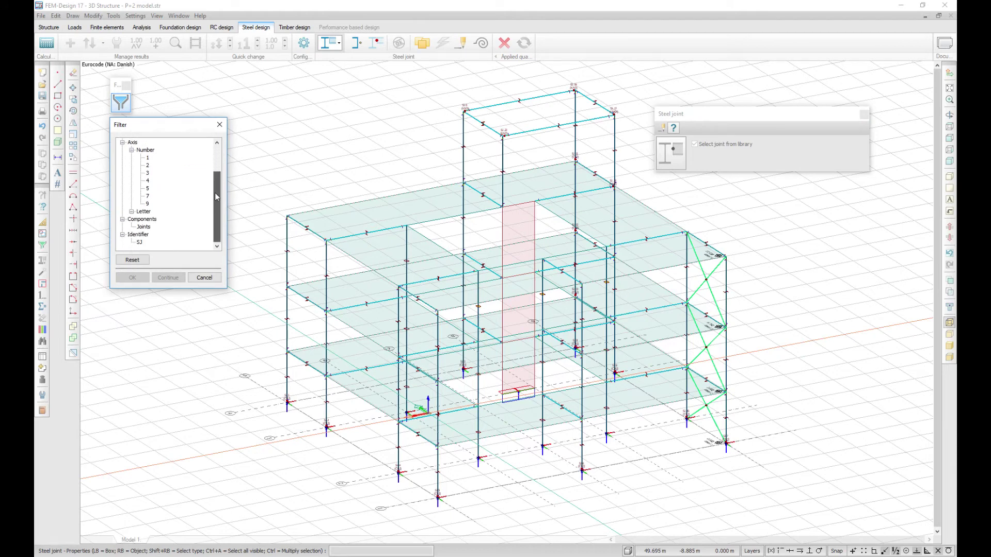
click(149, 242)
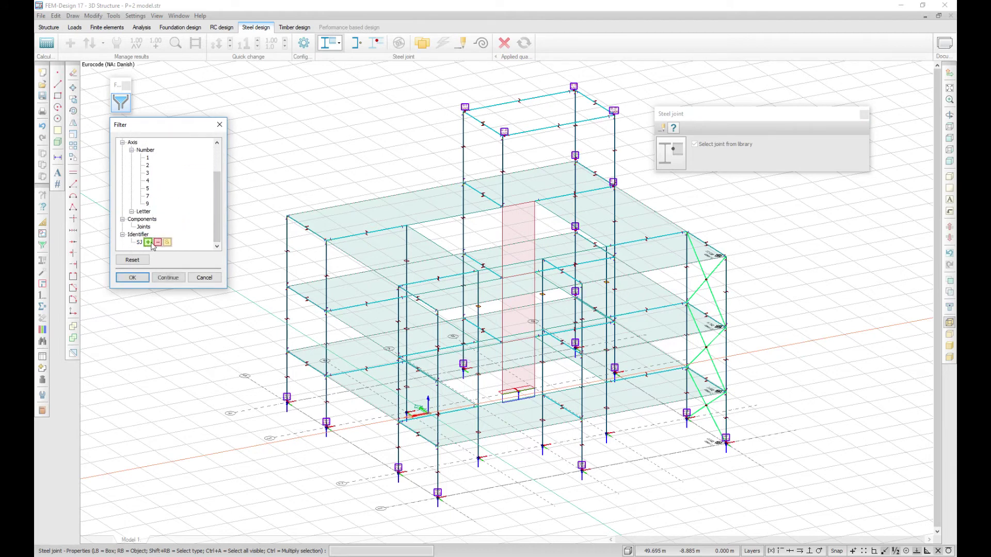
click(133, 278)
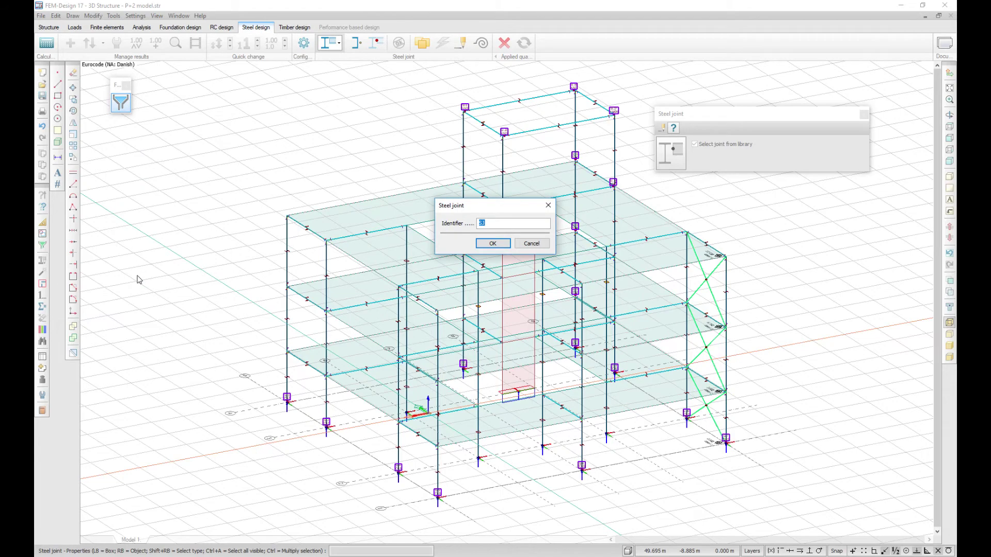
key(Return)
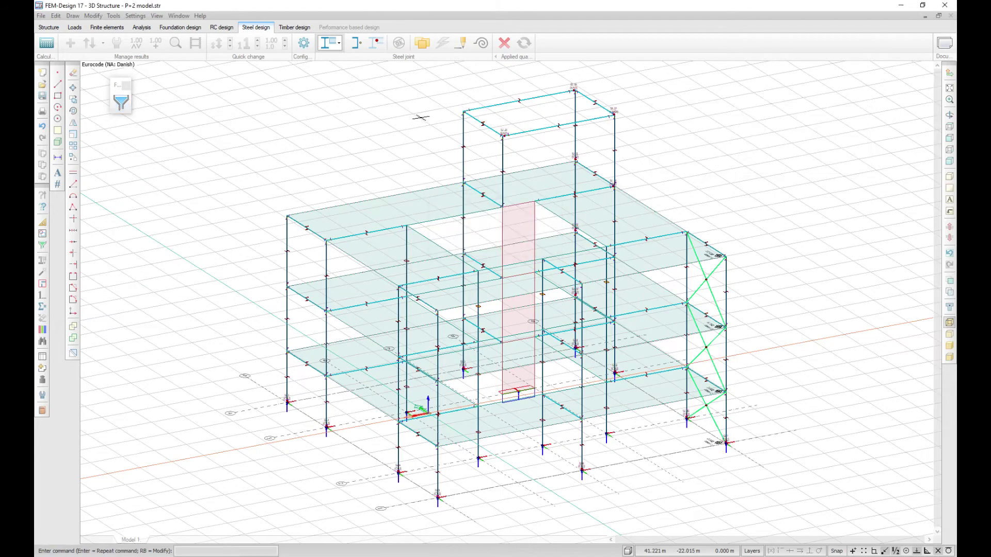
scroll(482, 93, up, 5)
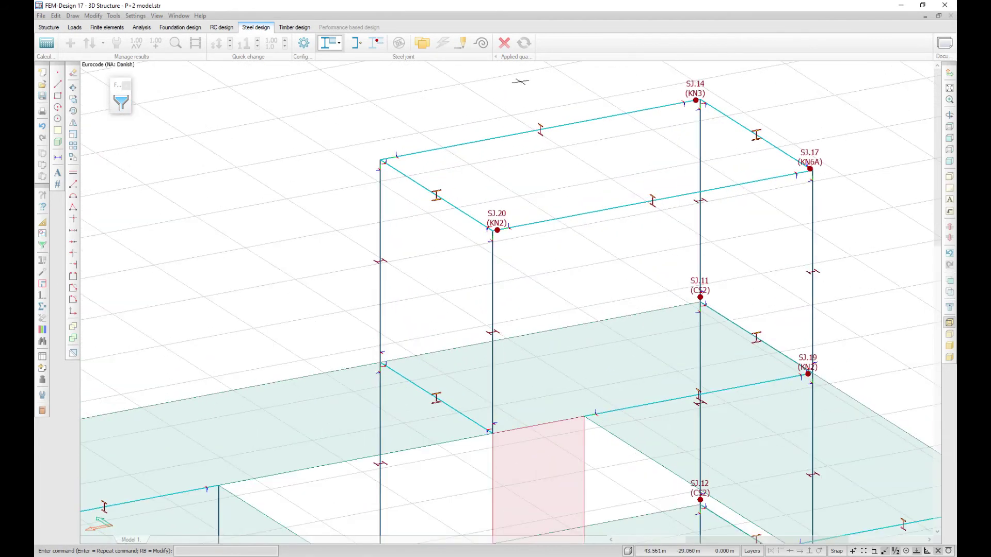
Define a new knee joint between the top-frame column and beam, loading the KN3 library joint.
click(378, 47)
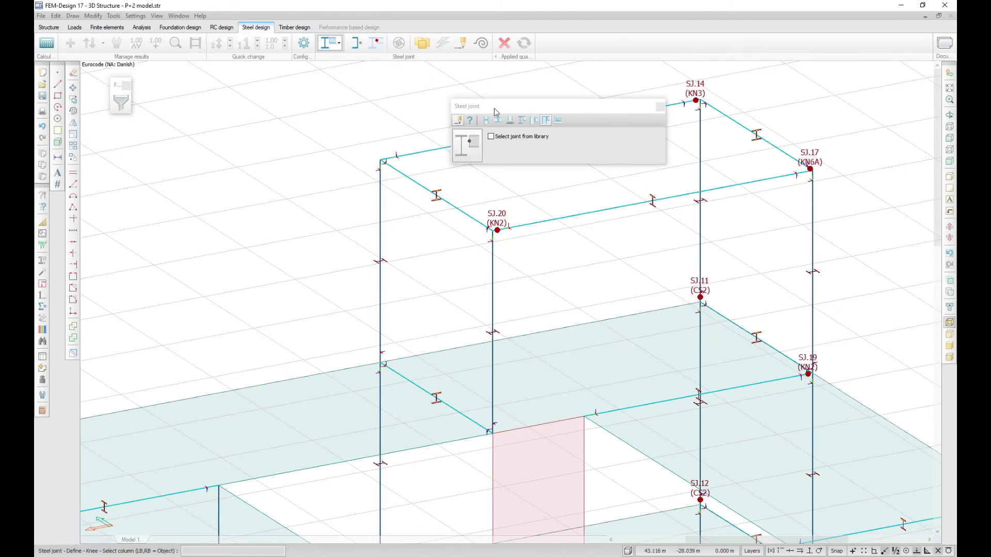
click(491, 137)
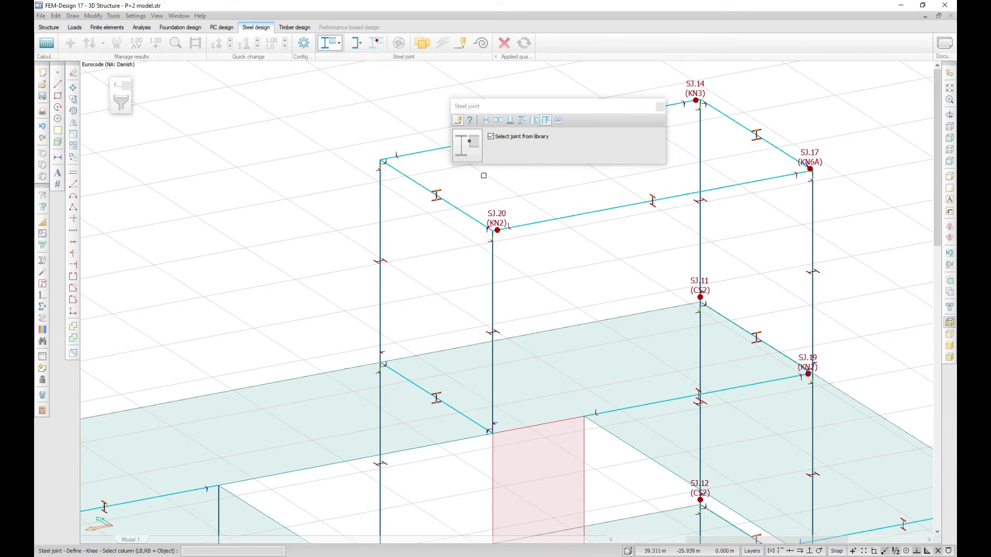
click(380, 212)
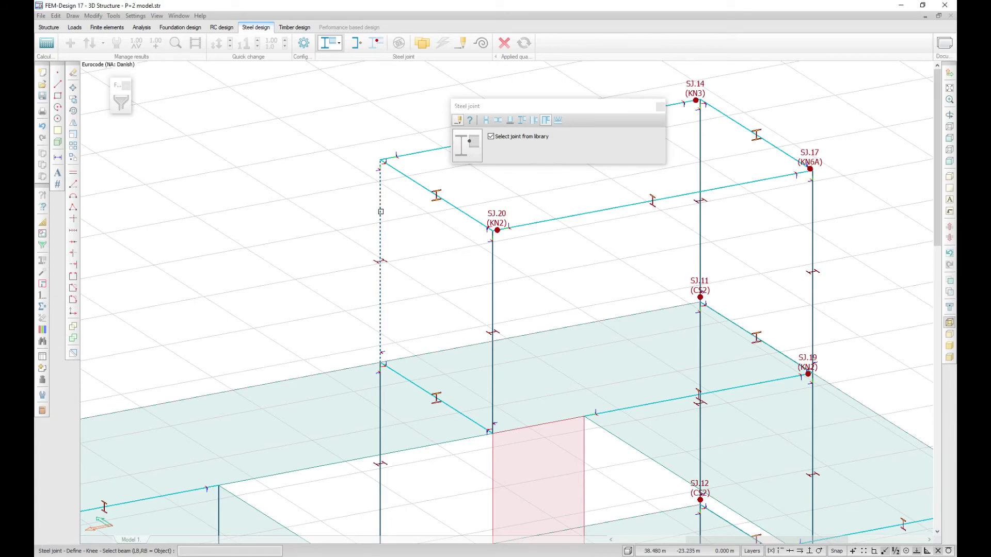
click(419, 155)
click(551, 304)
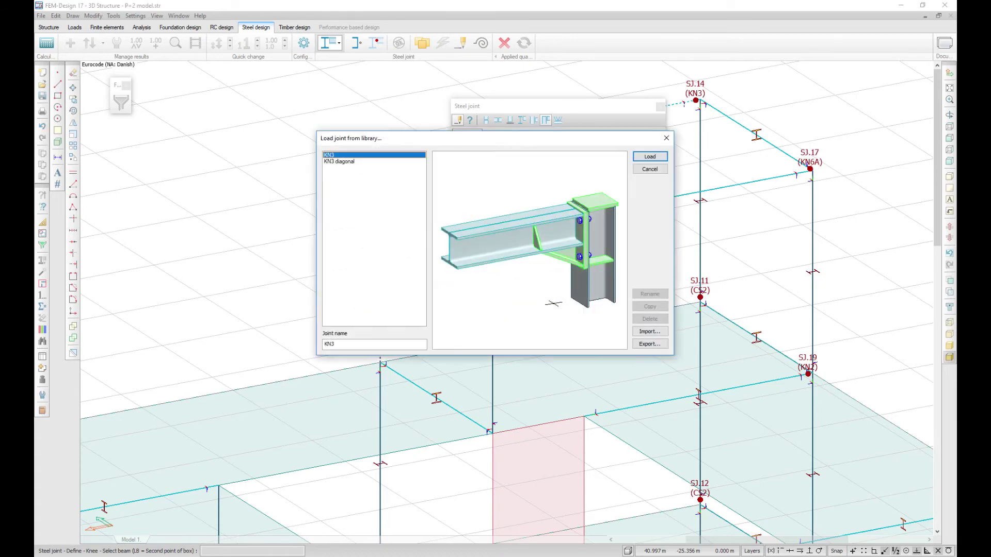
click(348, 163)
double_click(339, 155)
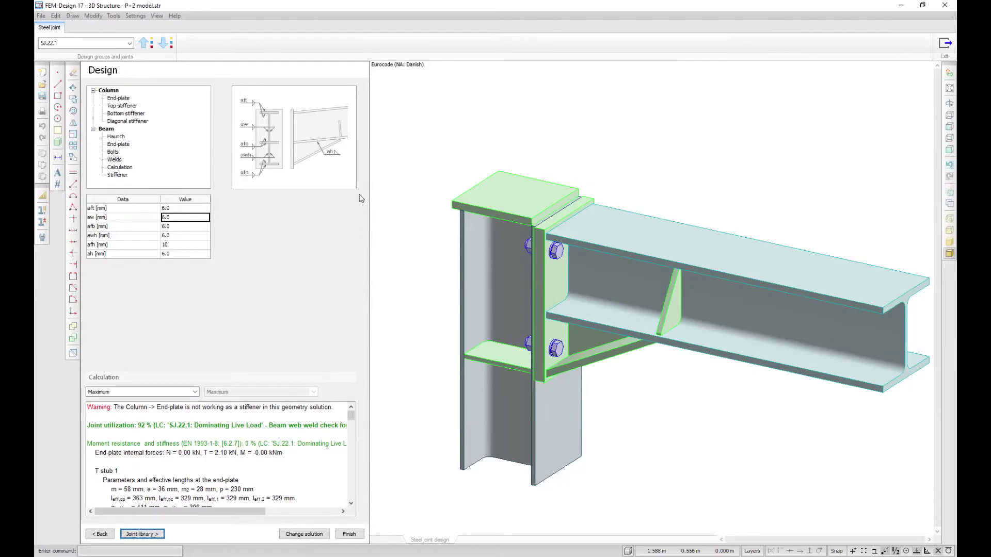
Load the KN3 diagonal stiffened joint from the library into joint SJ.22.1.
click(156, 534)
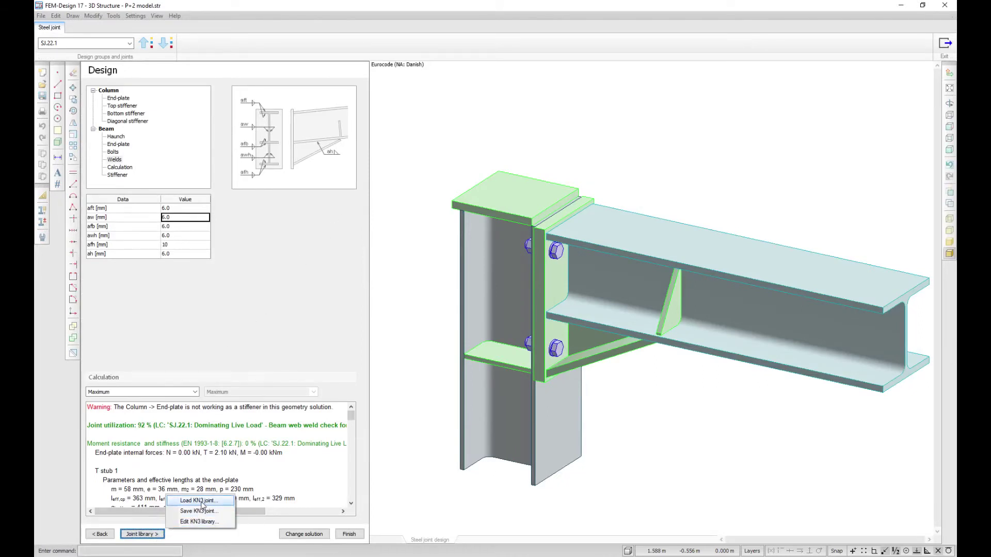
click(201, 501)
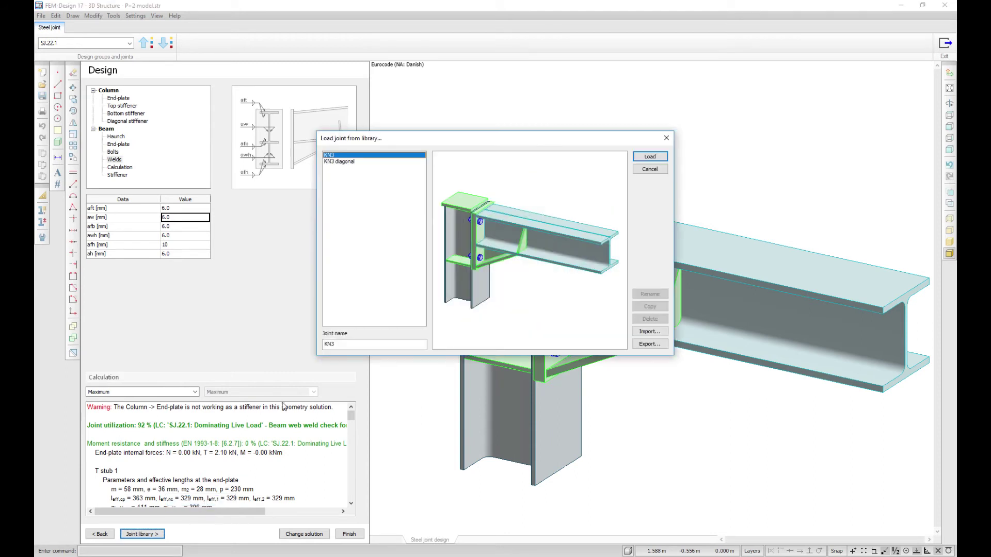
click(341, 162)
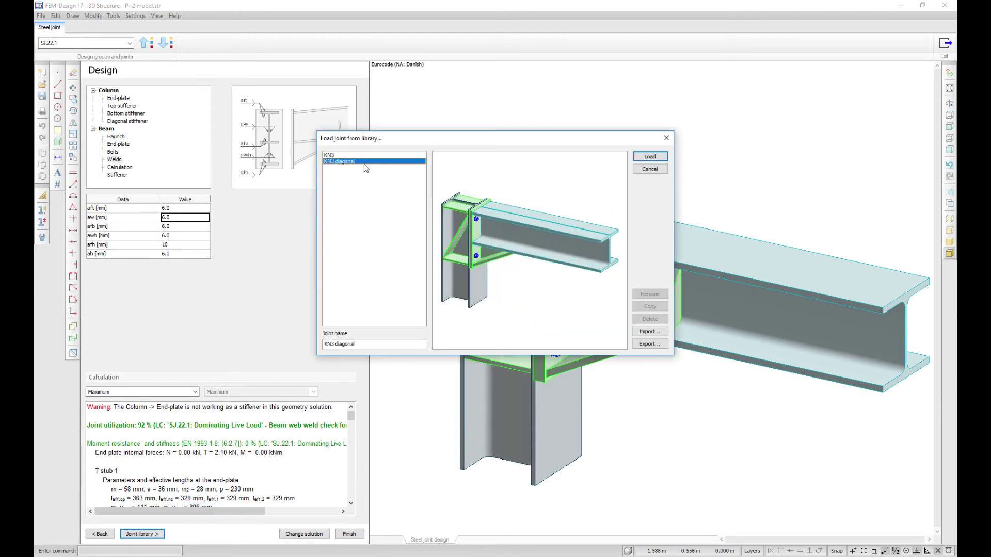
click(649, 156)
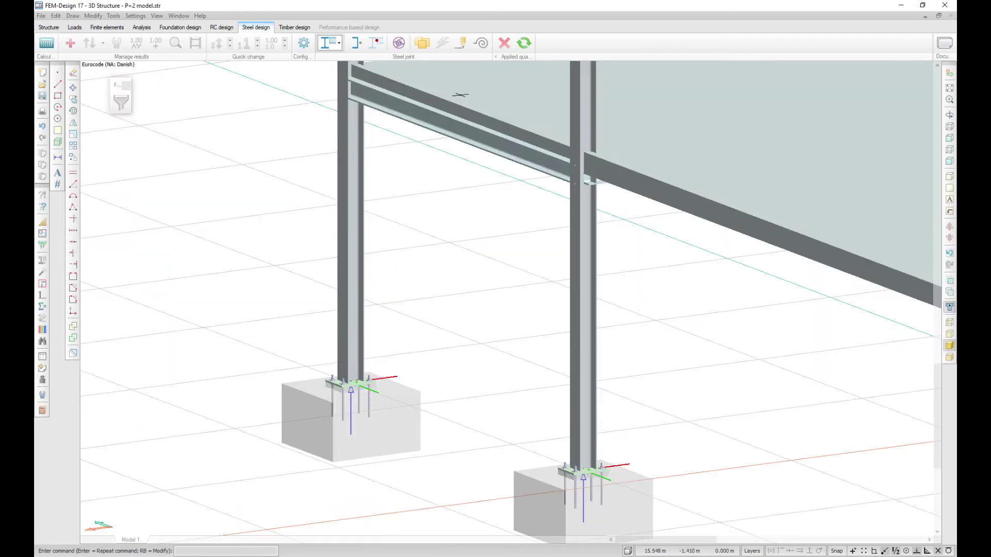
Open the left column-base joint and change its anchor bolts from Straight through Bended to Headed.
click(461, 43)
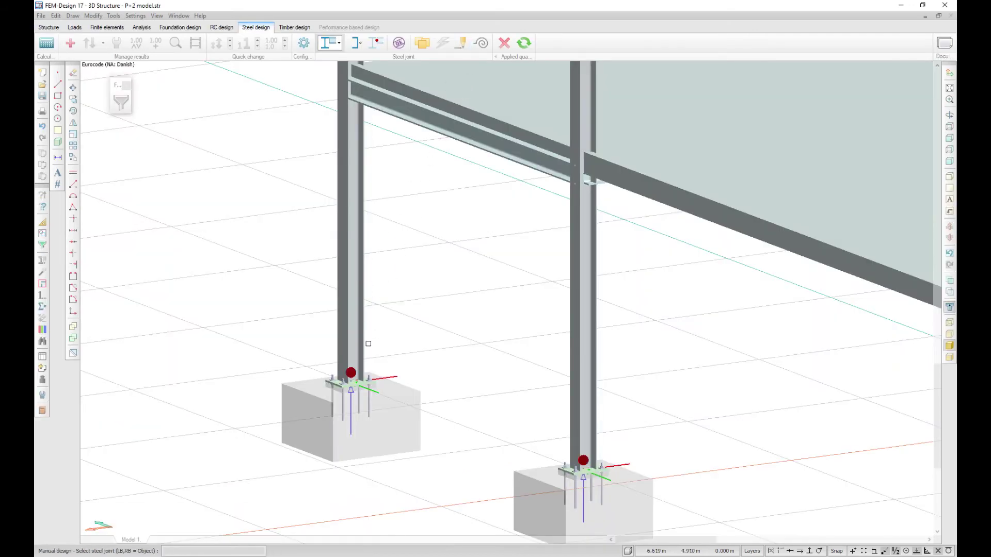
click(351, 382)
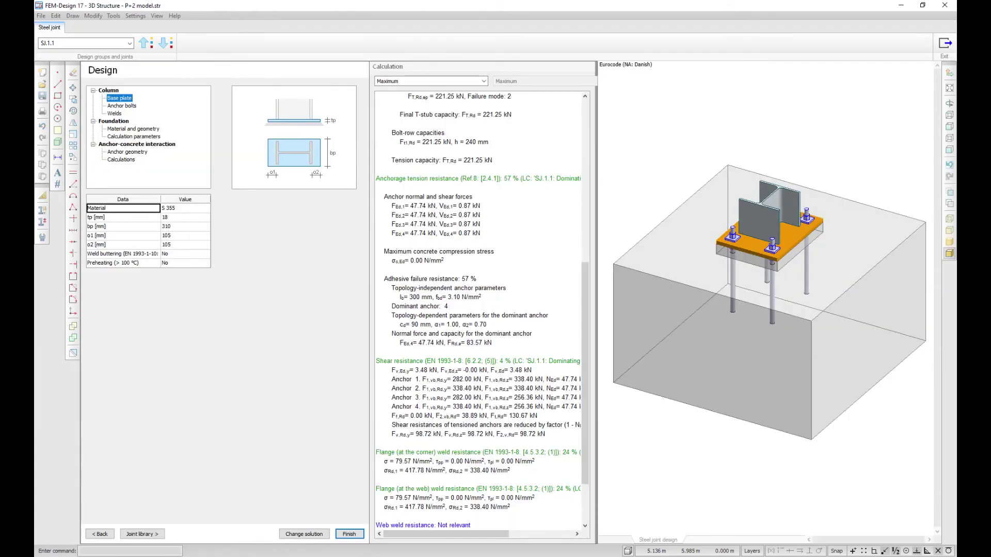
click(146, 153)
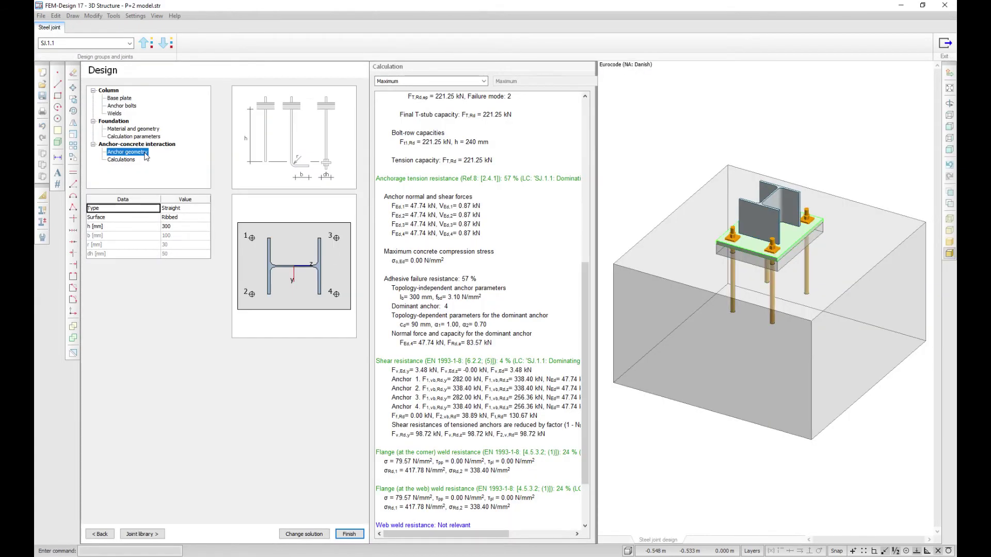
click(184, 207)
click(184, 208)
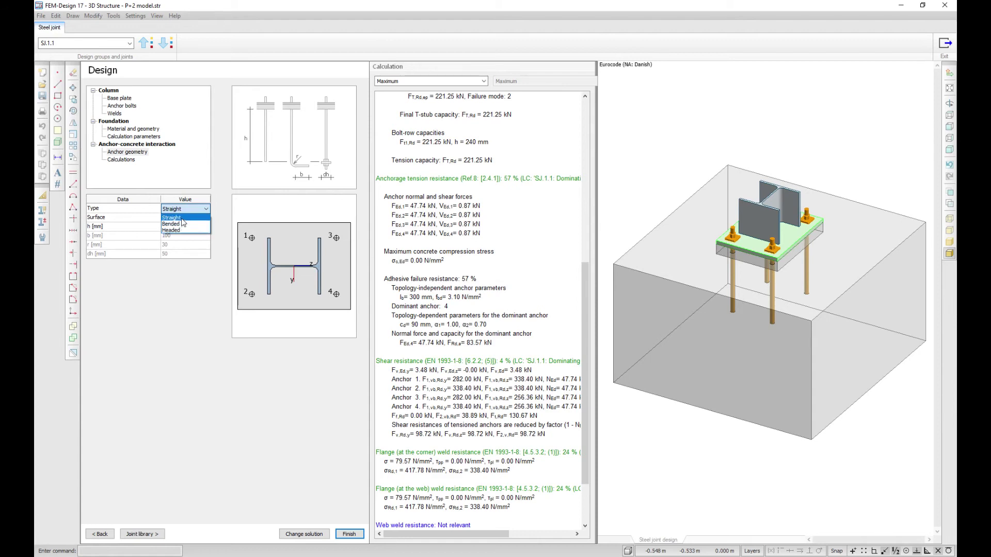
click(184, 218)
scroll(749, 263, up, 5)
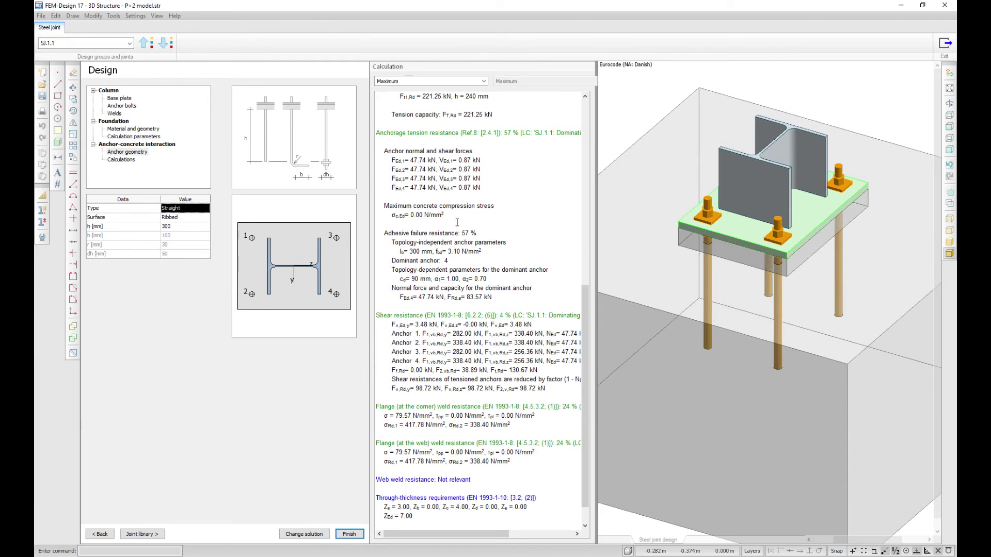
click(183, 211)
click(183, 224)
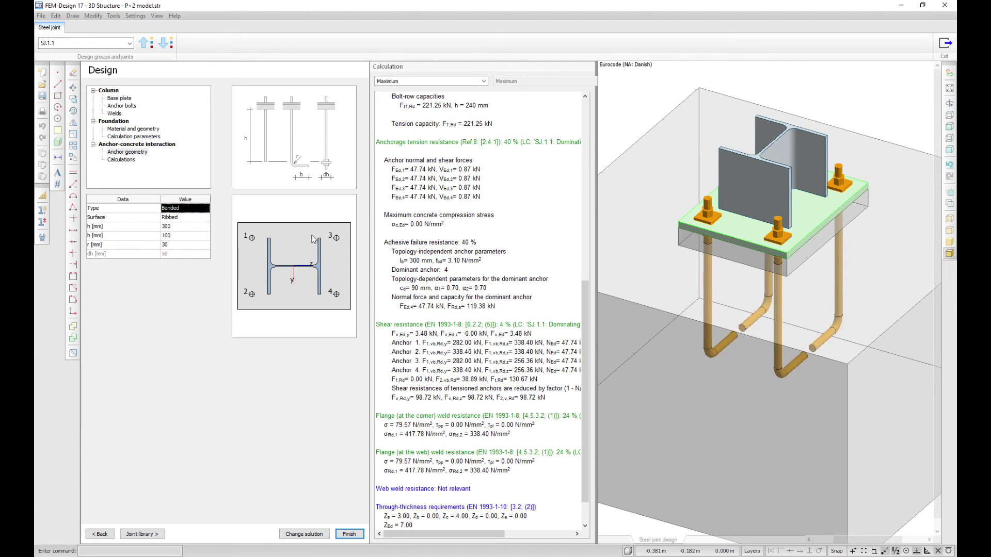
drag(382, 242, 483, 243)
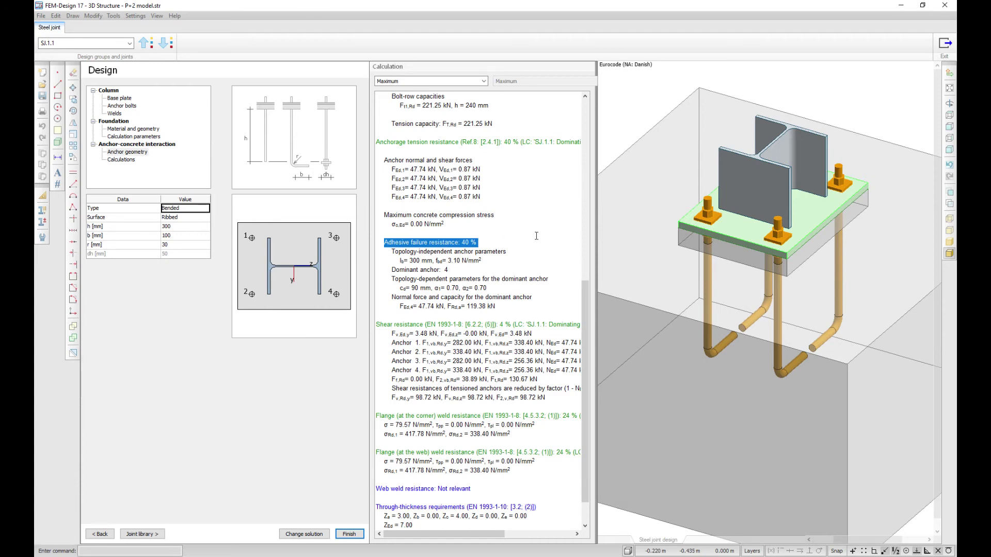
click(183, 208)
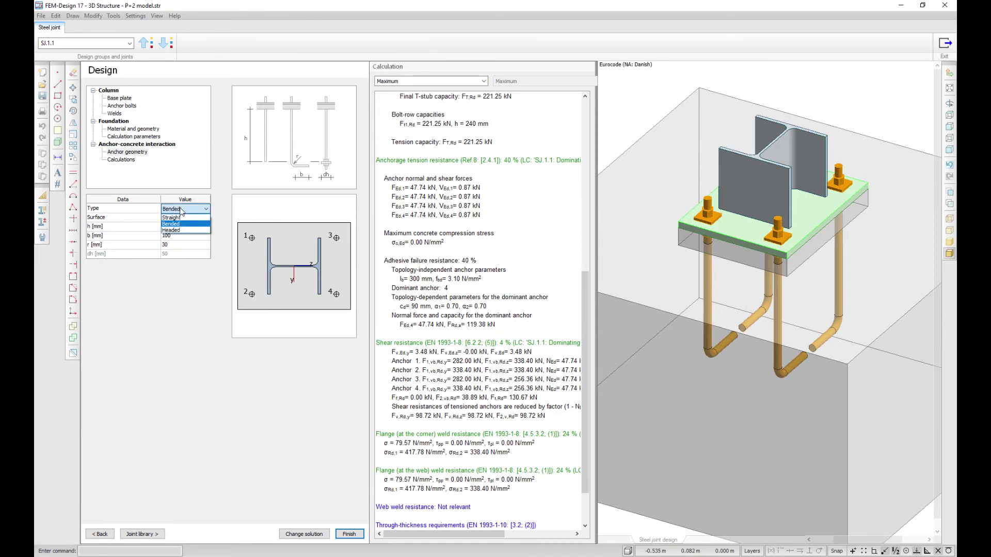
click(180, 230)
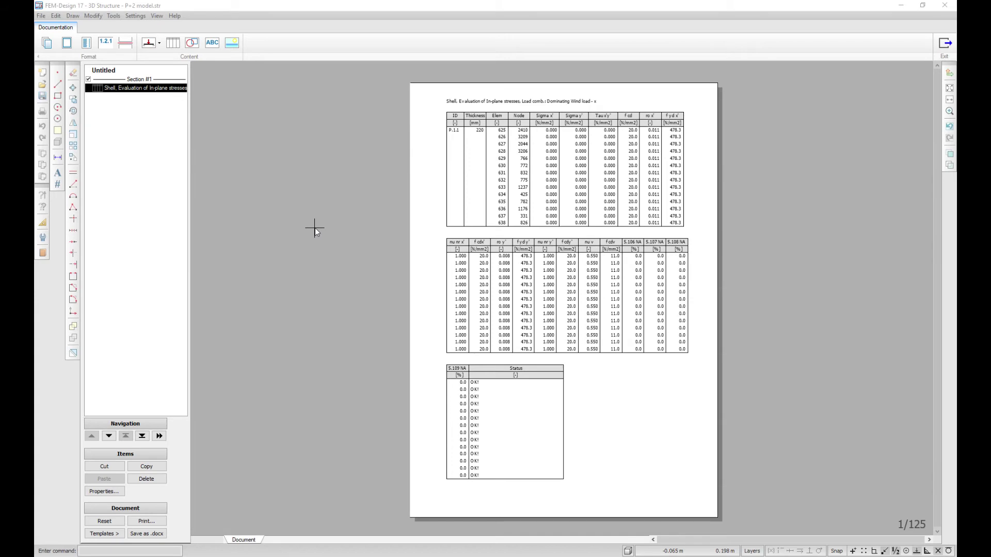
Add the RC design shell in-plane stress load combination table to the documentation.
click(170, 48)
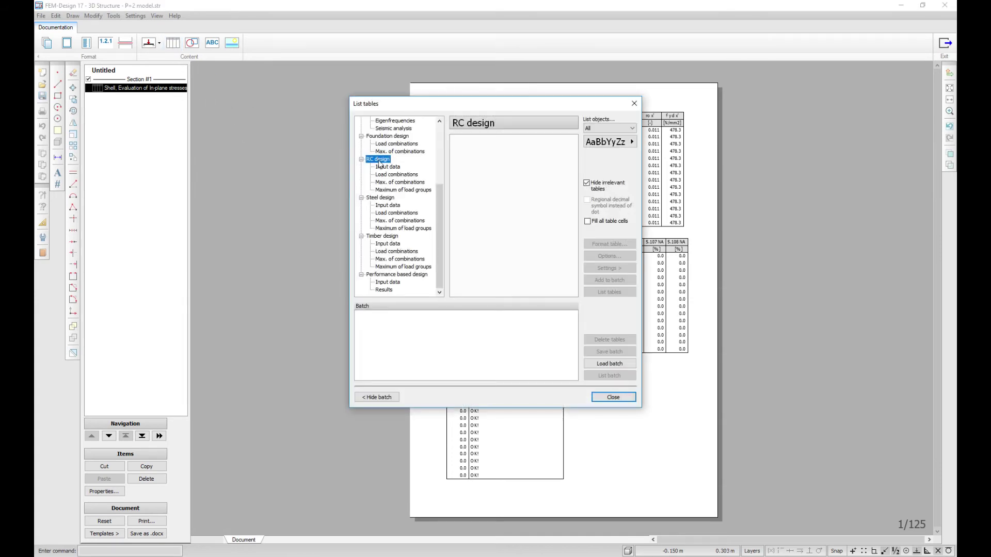
click(392, 175)
scroll(484, 195, down, 1)
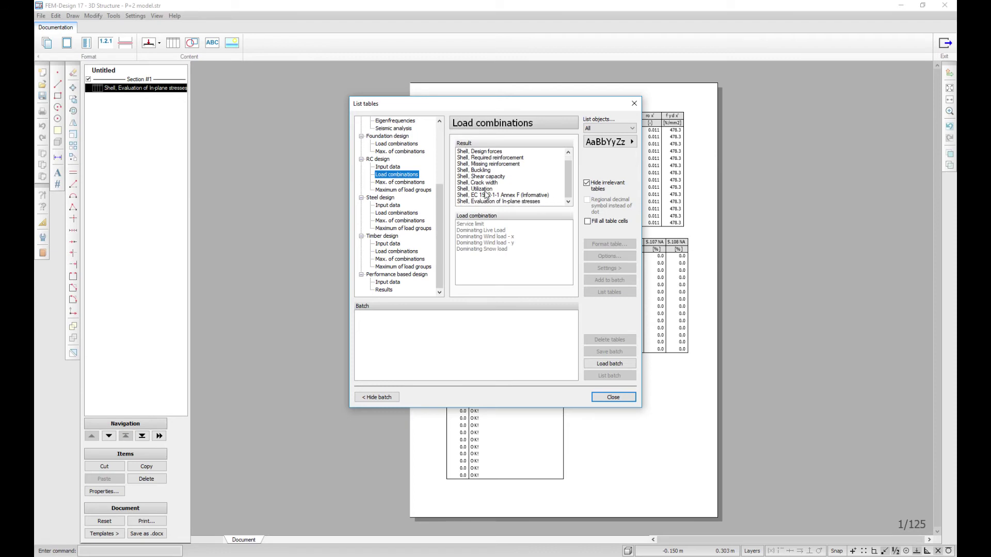
click(507, 202)
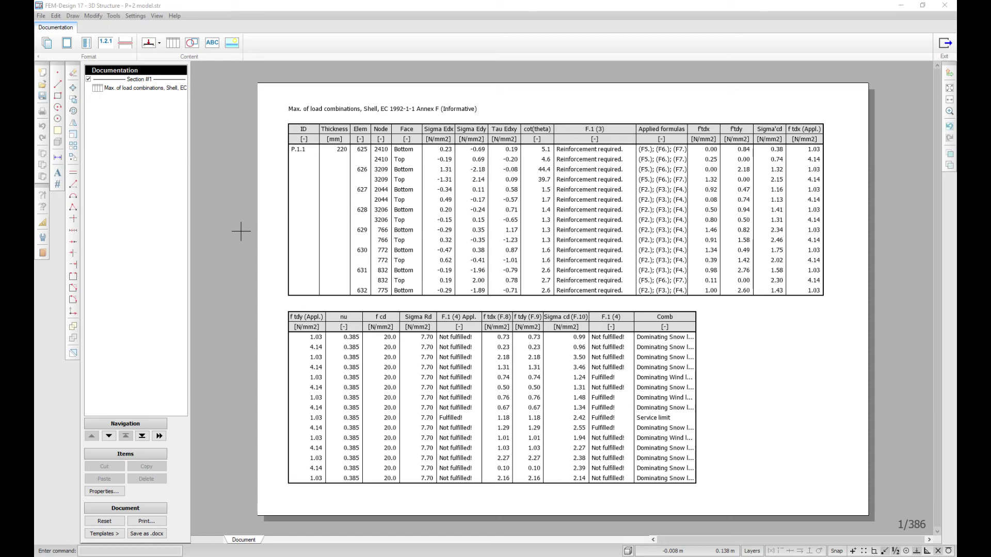
Browse the RC design maximum-of-combinations and maximum-of-load-groups table lists.
click(175, 44)
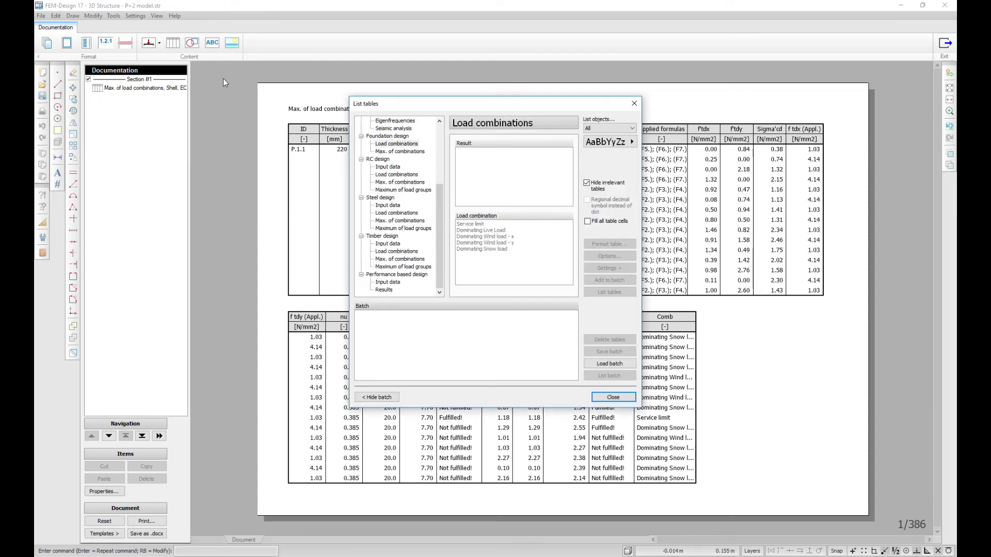
click(393, 175)
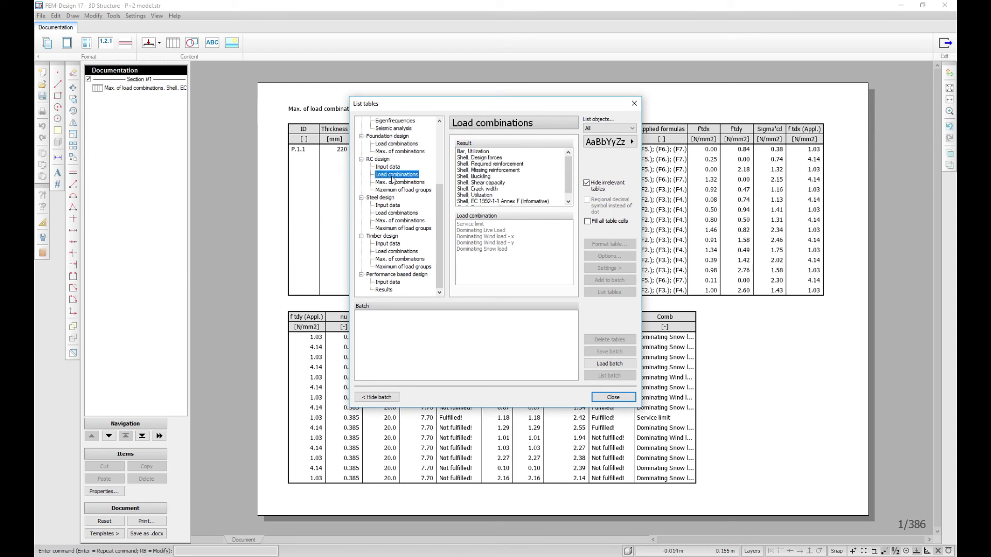
click(396, 182)
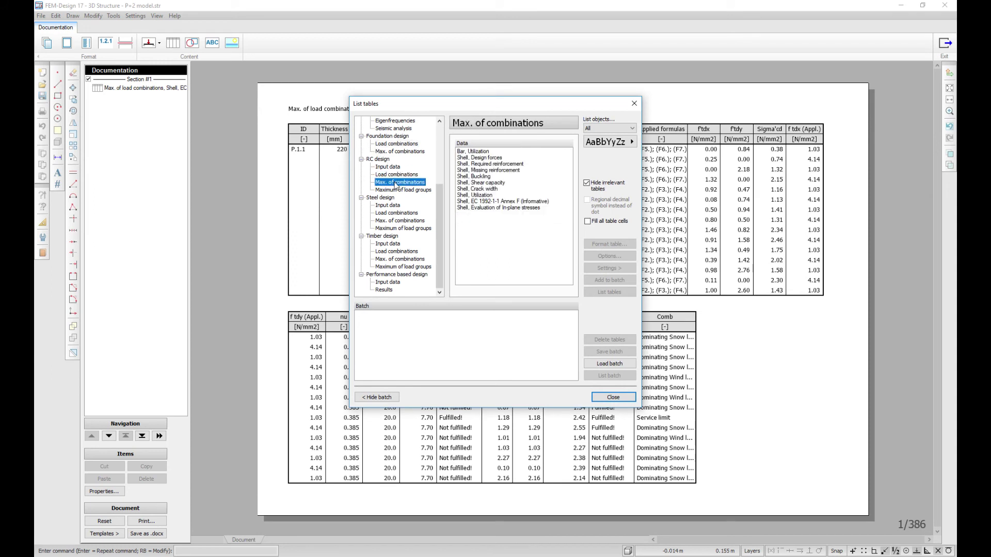
click(395, 192)
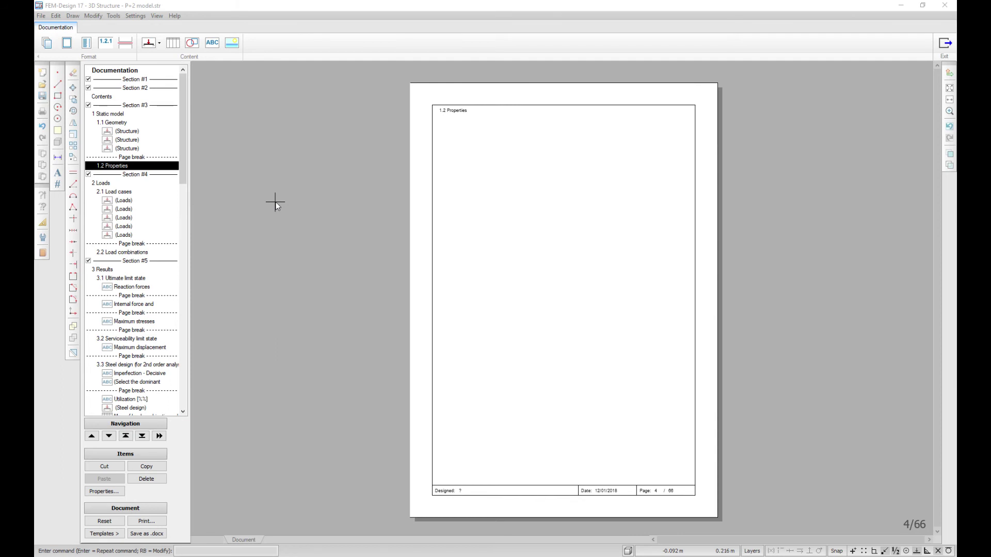
Insert the Structure Sections table into the documentation under 1.2 Properties.
click(173, 42)
click(373, 120)
click(462, 171)
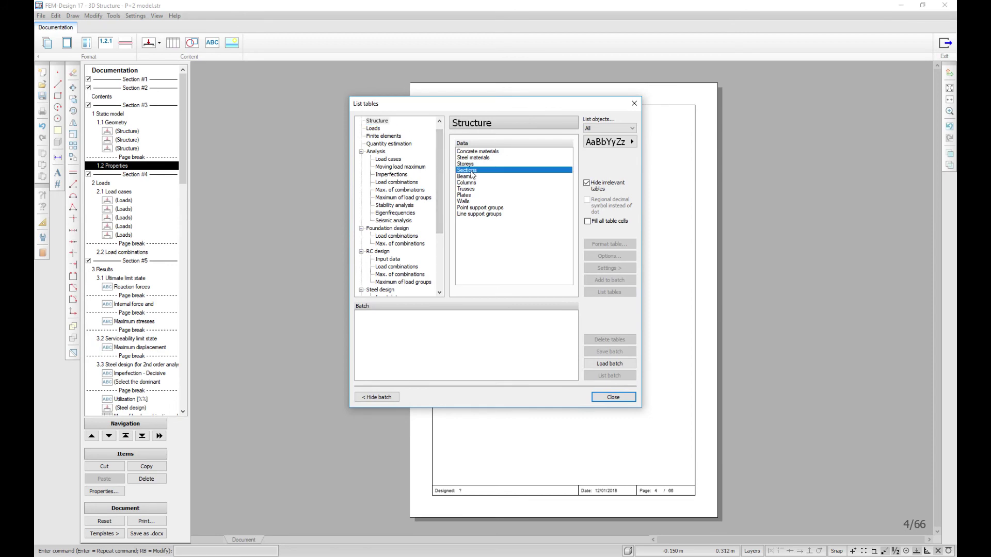
click(598, 293)
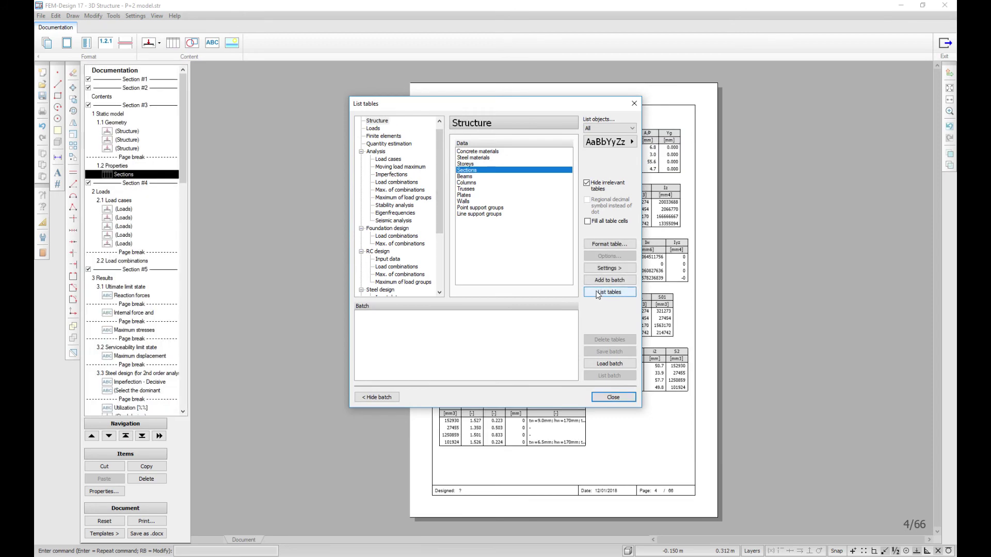
click(623, 398)
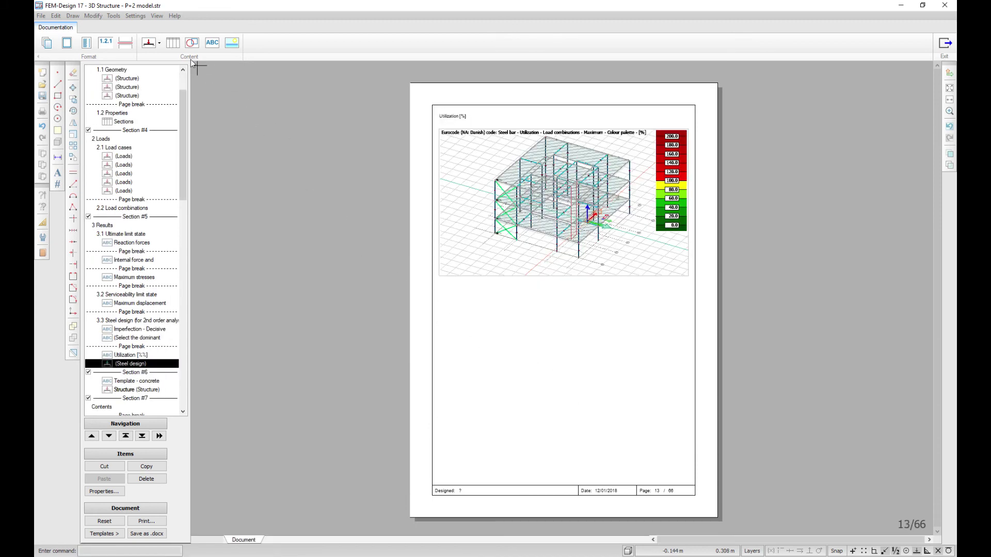
Insert the steel design Max. of combinations Joint, Utilization table into the documentation.
click(173, 42)
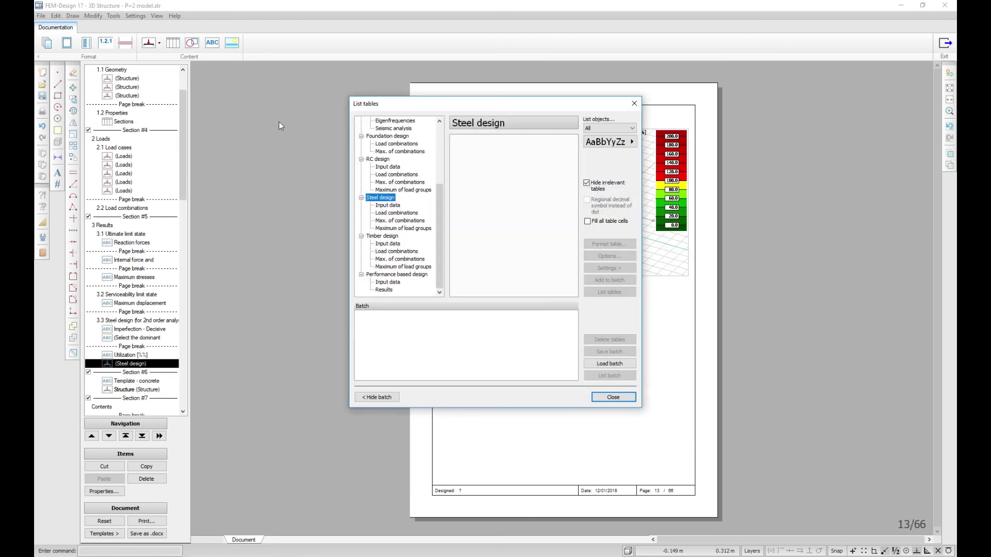
click(402, 213)
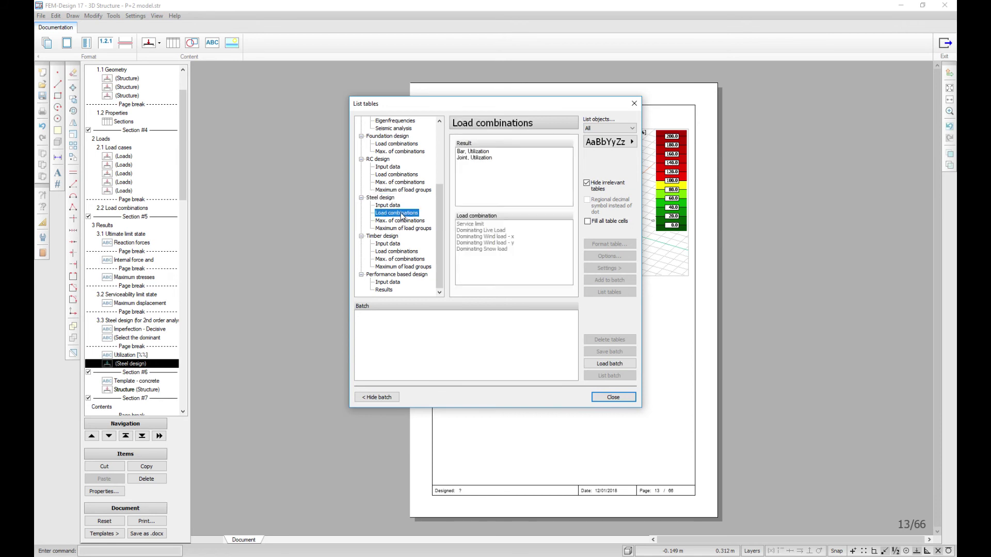
click(406, 221)
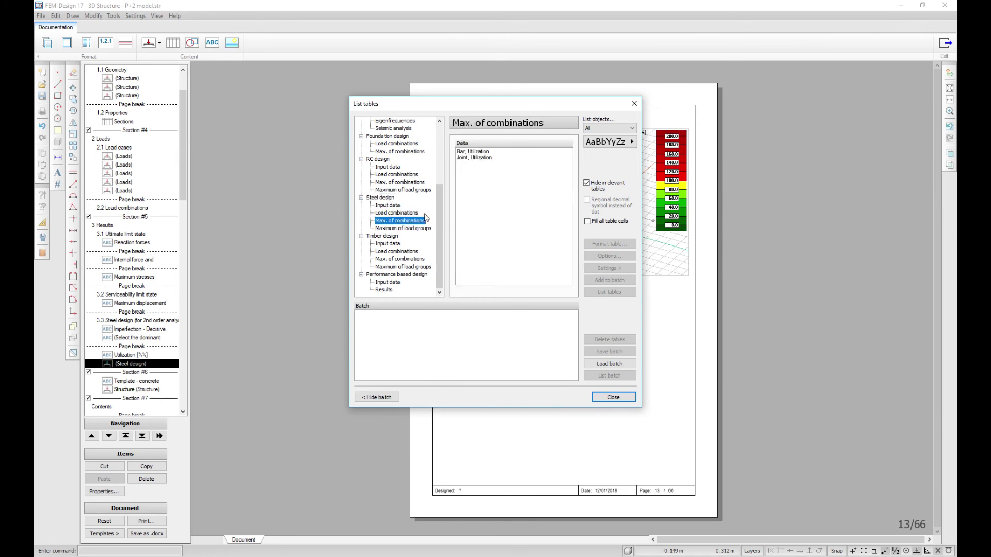
click(470, 157)
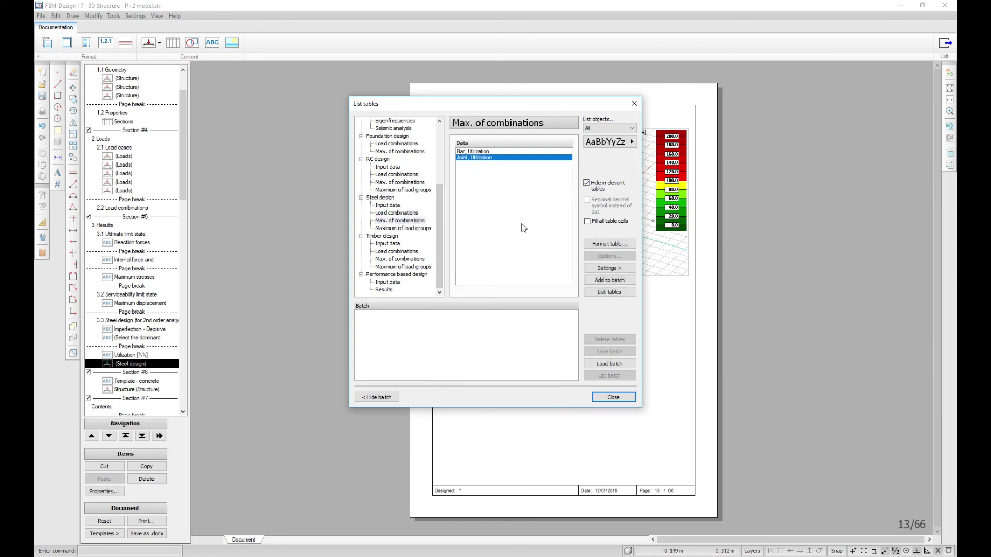
click(599, 292)
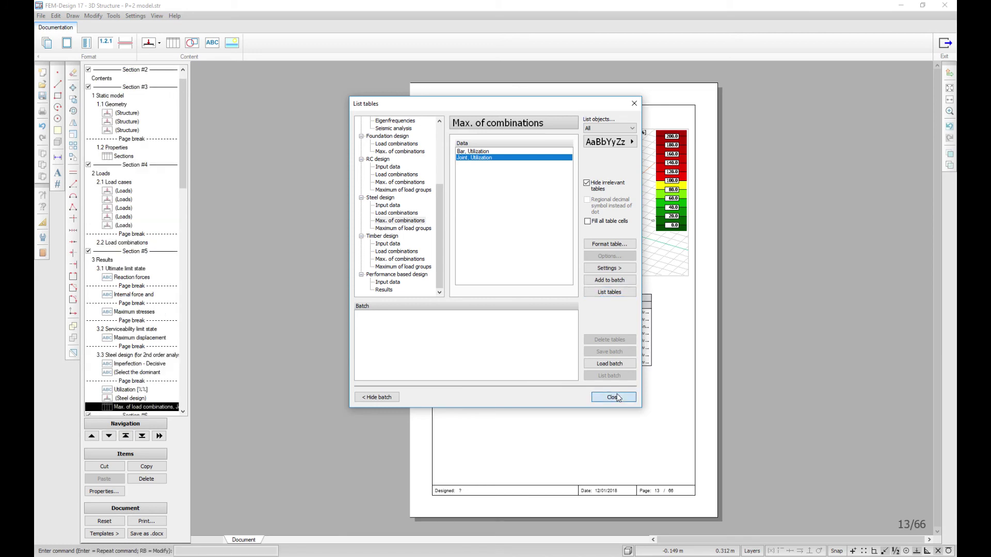
click(614, 396)
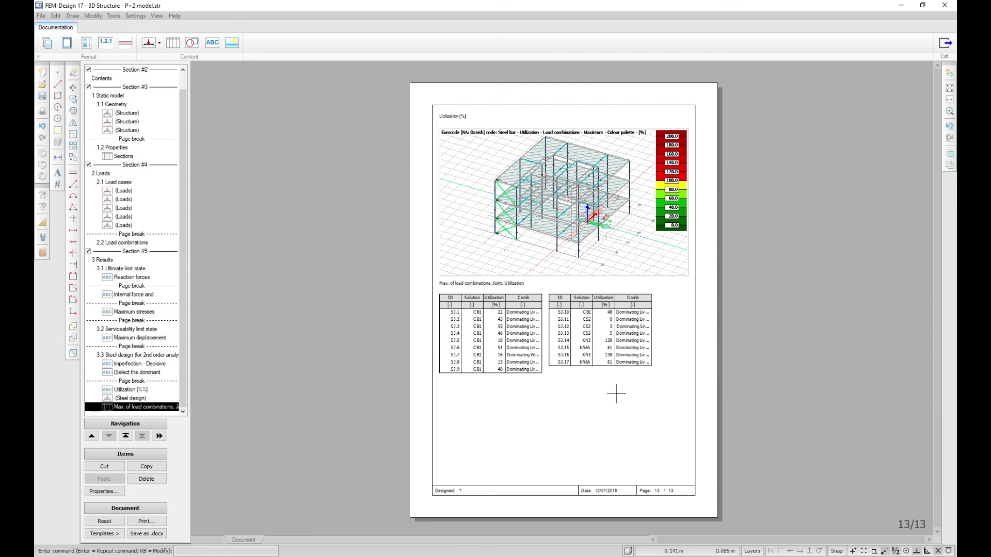
Append 'template conrete plates.dsc' from the templates folder to the documentation.
click(114, 535)
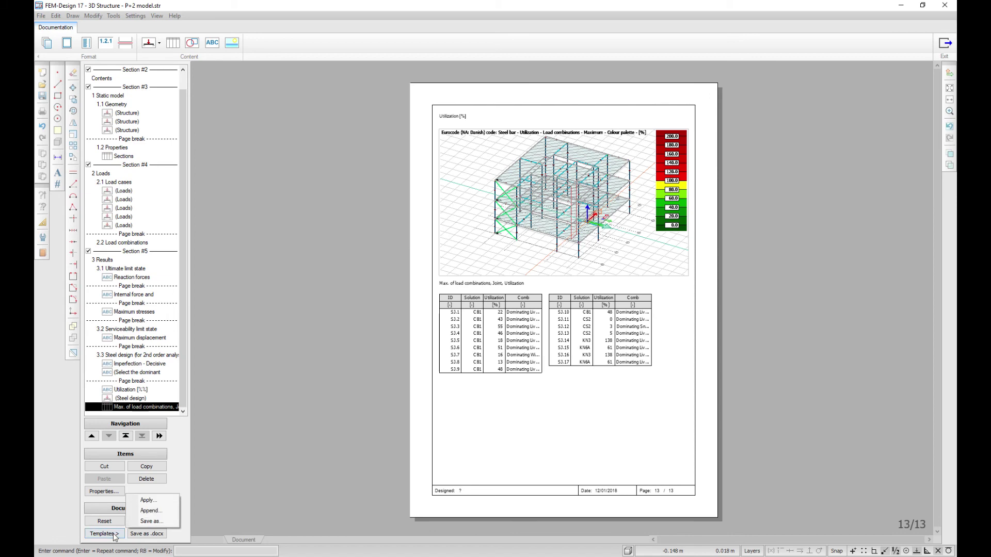
click(143, 512)
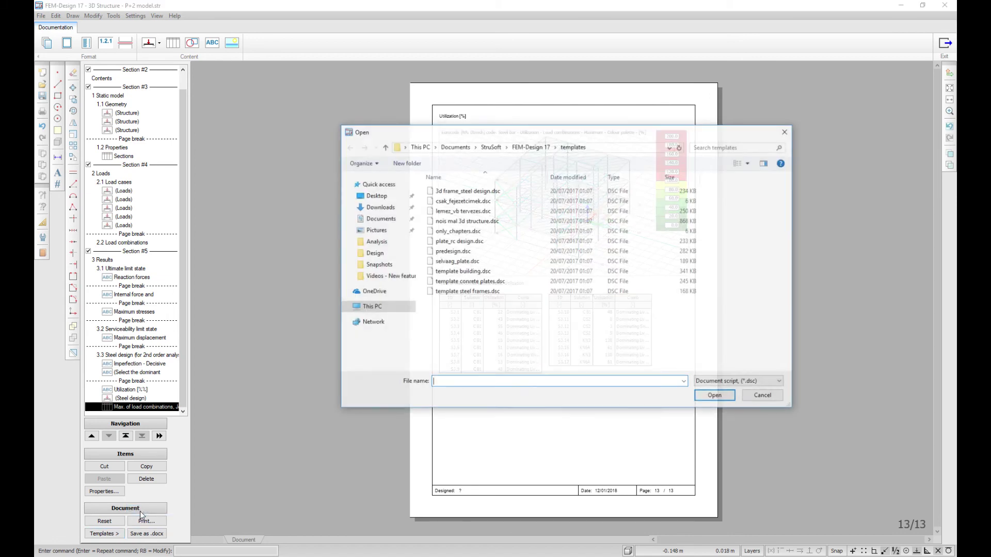
click(467, 282)
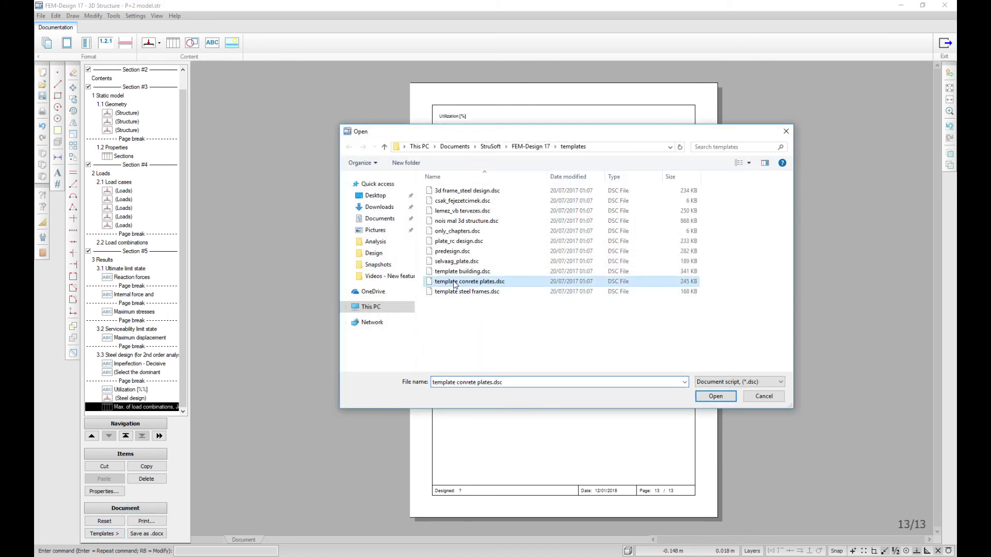
click(715, 396)
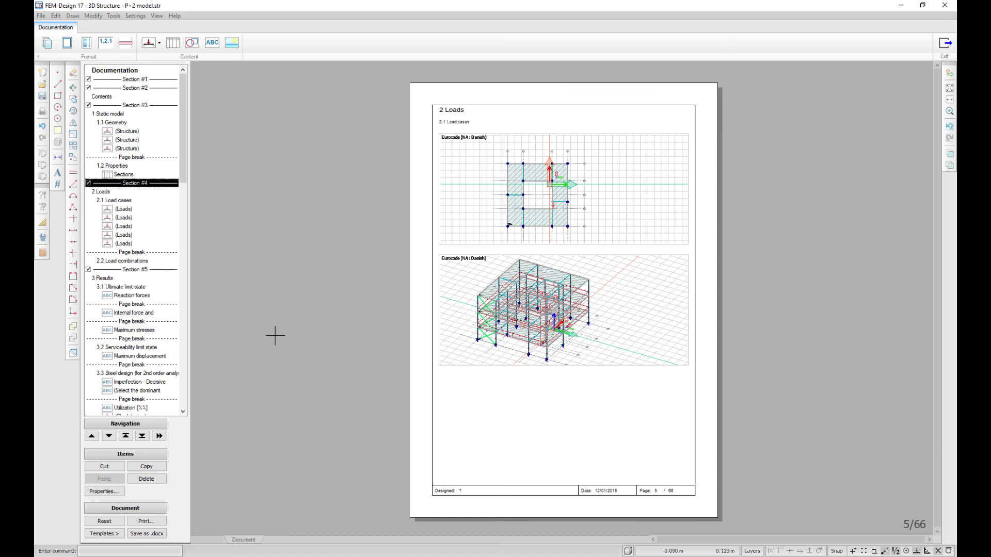
Toggle Section #4 off and back on, then bring up the FEM-Design Support form.
click(88, 182)
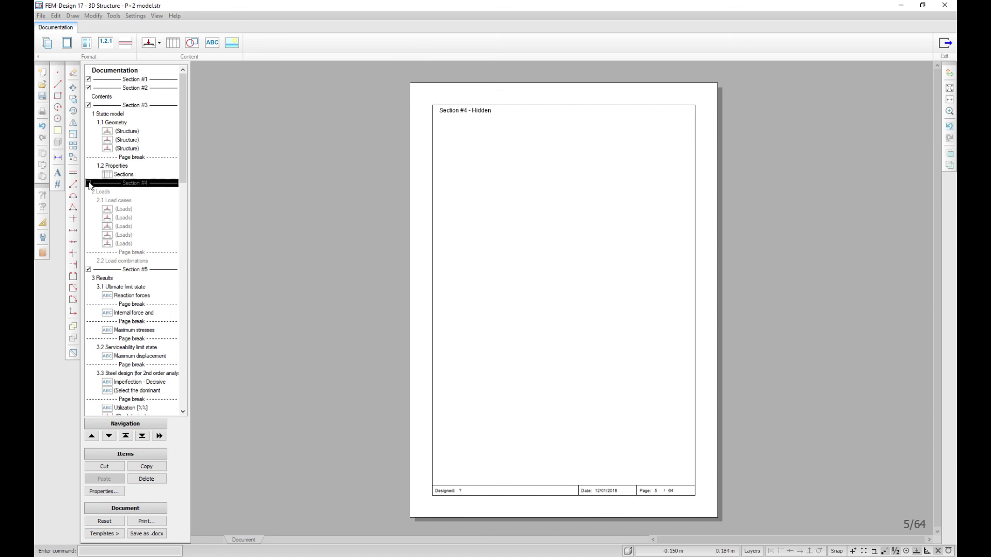
click(89, 183)
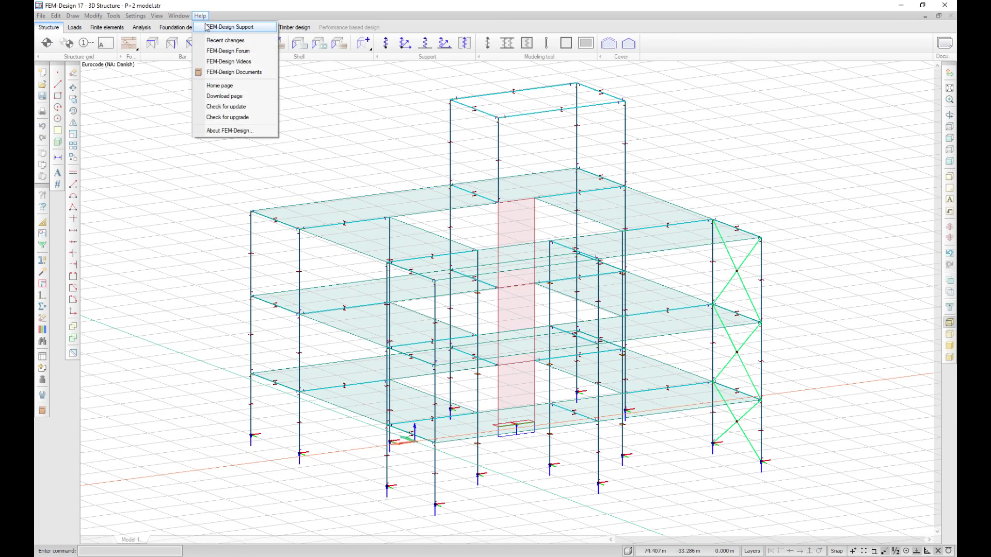
click(230, 51)
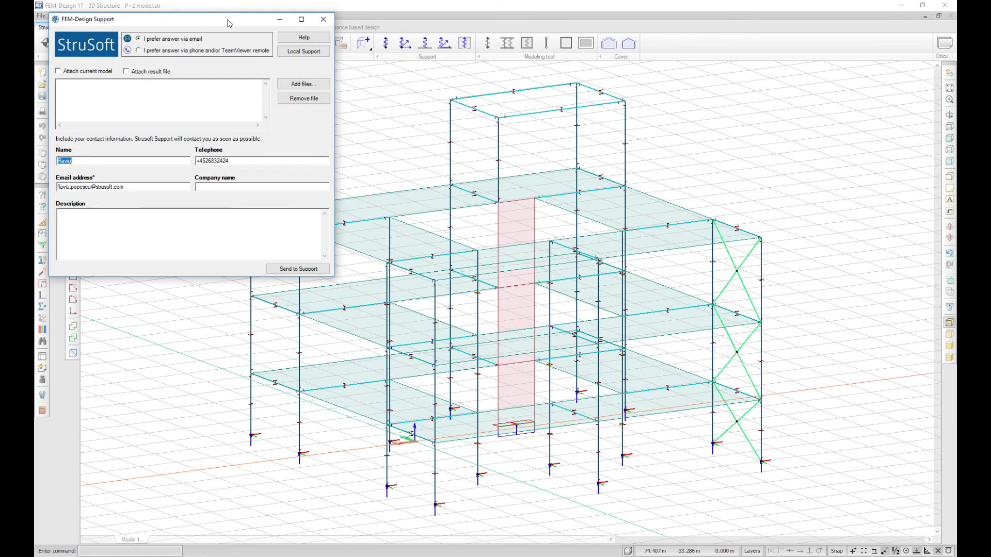
Request answers via phone or TeamViewer and attach the result file to the support request.
drag(229, 24, 233, 38)
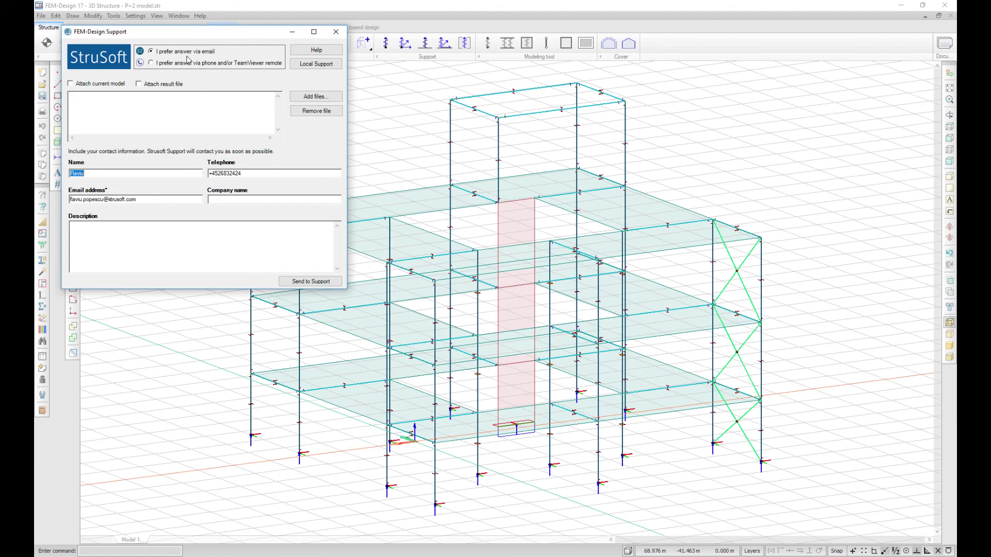
click(151, 63)
click(138, 84)
Open feedbackmail_documents.pdf and scroll to sections 1.1 and 1.2 on page 3.
click(315, 50)
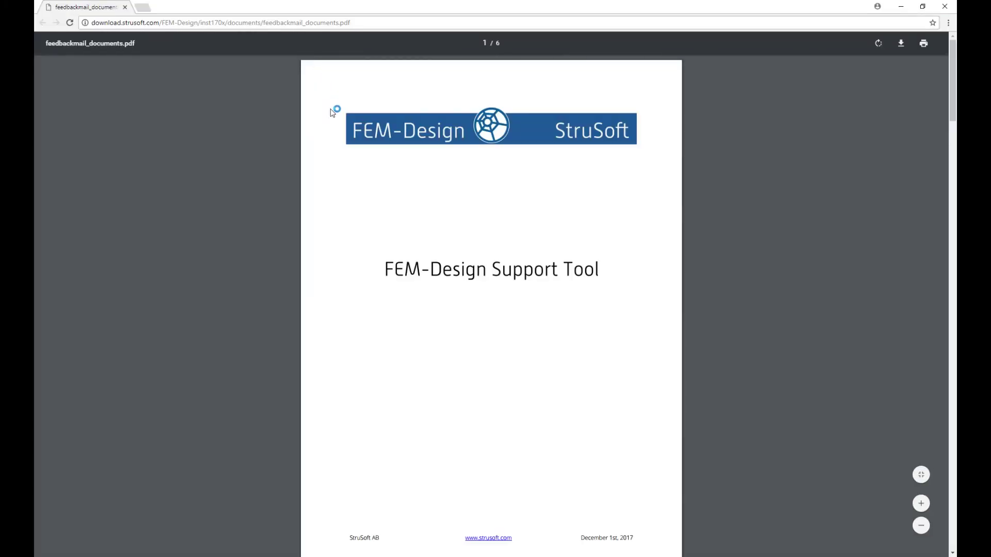
scroll(428, 223, down, 3)
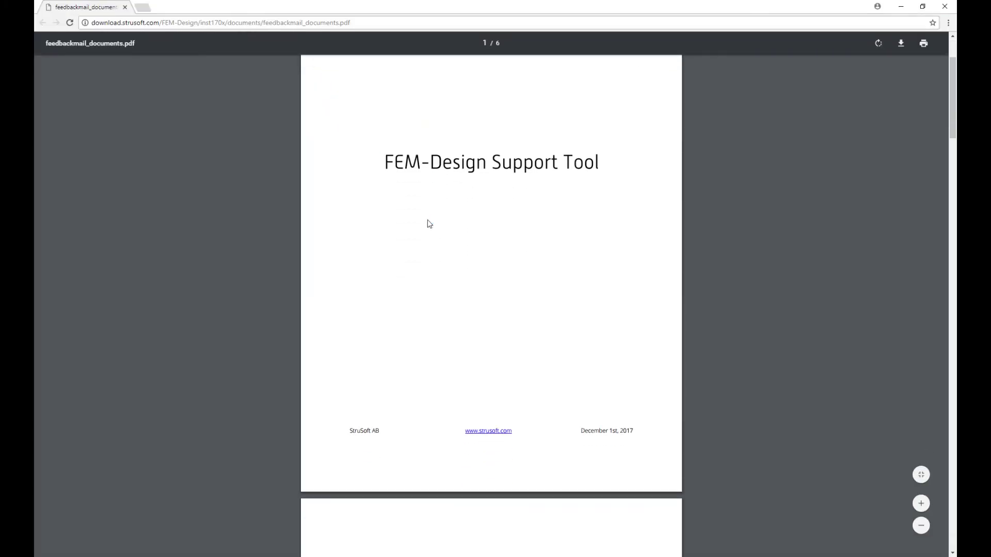
scroll(428, 223, down, 6)
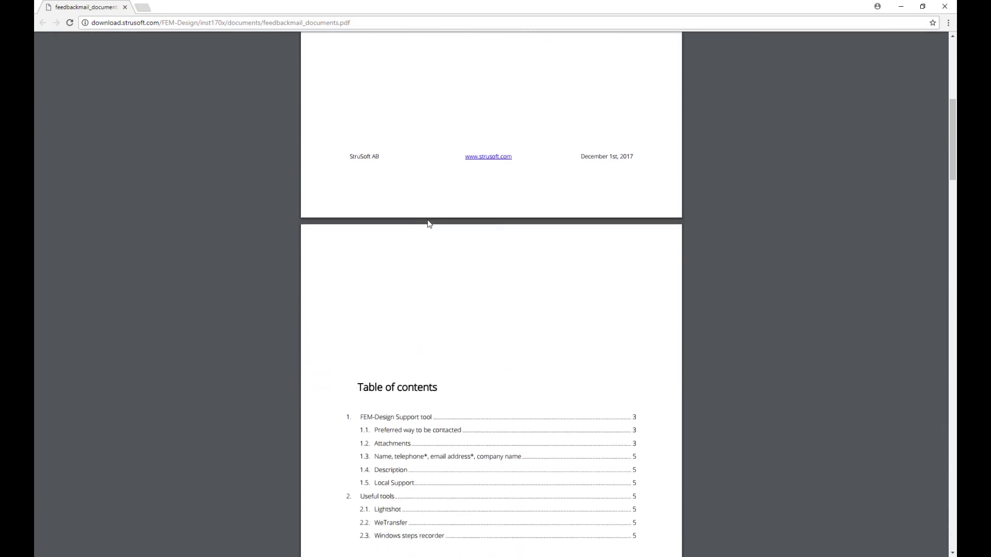
scroll(428, 223, down, 6)
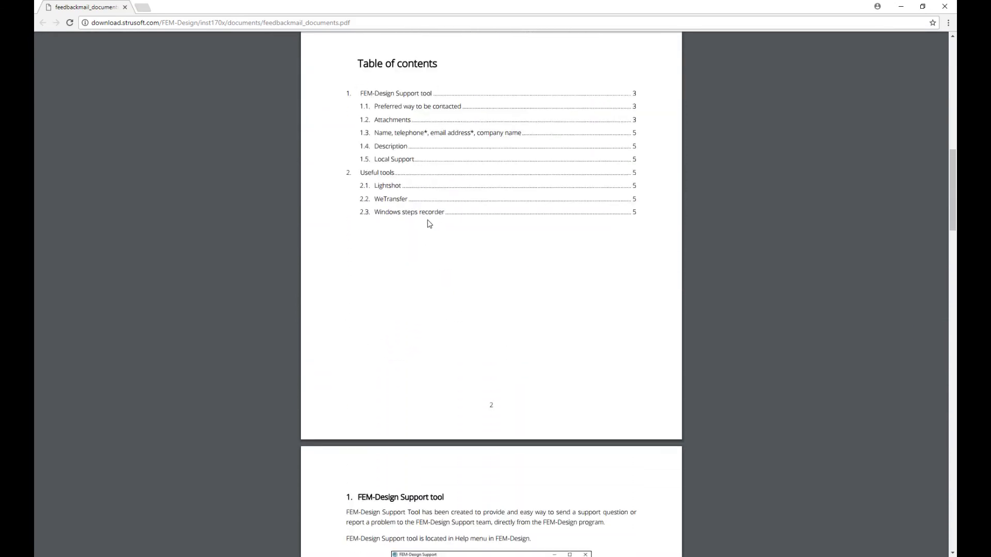
scroll(428, 223, down, 9)
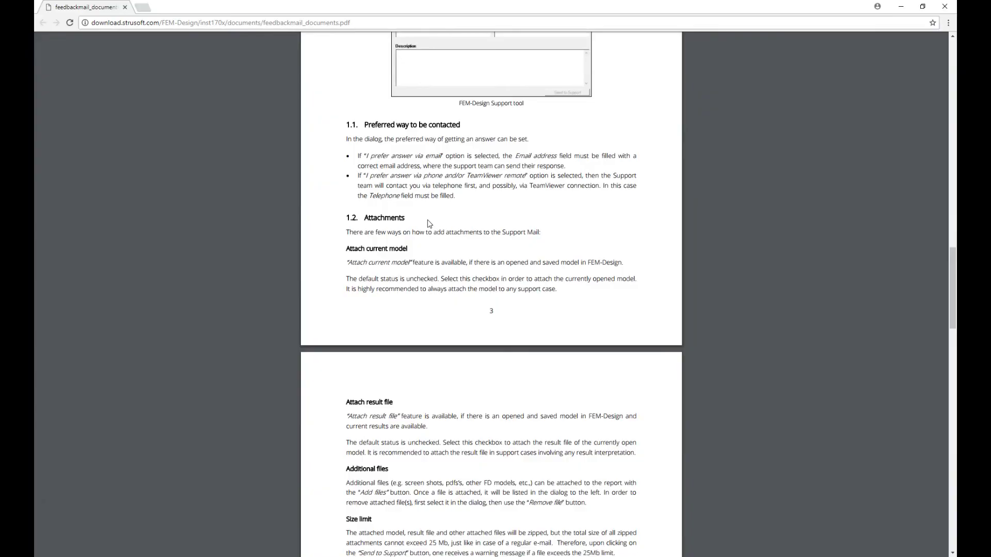